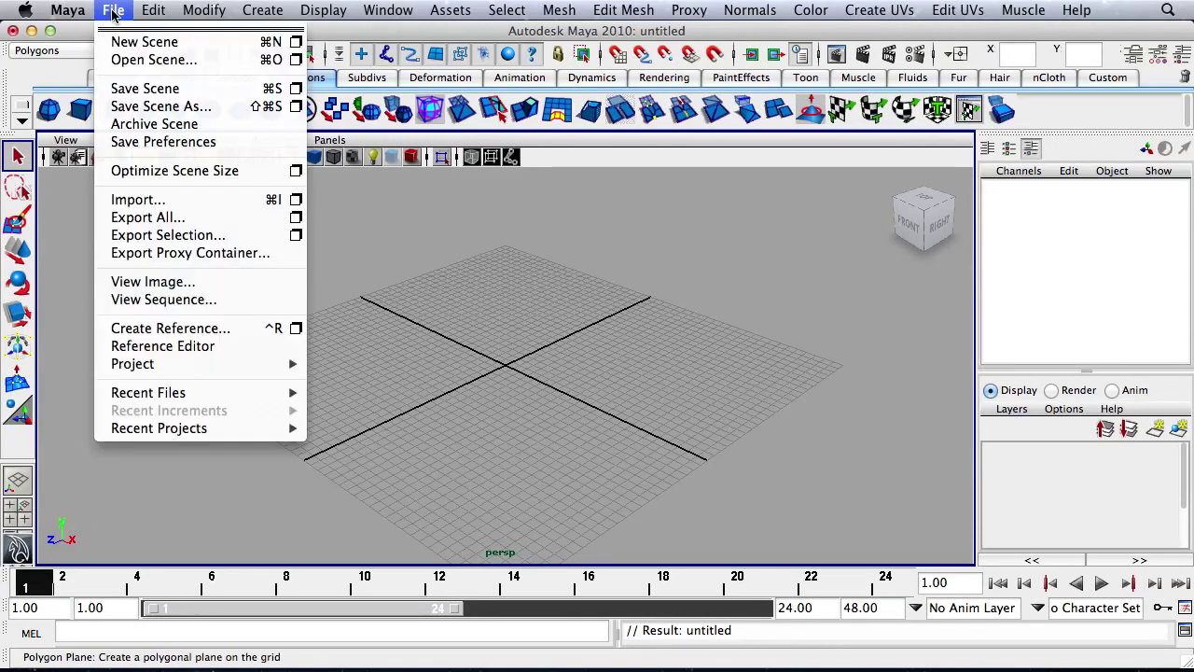
Open pendulum.mb from the scenes folder, choosing Don't Save for the untitled scene.
left_click(149, 61)
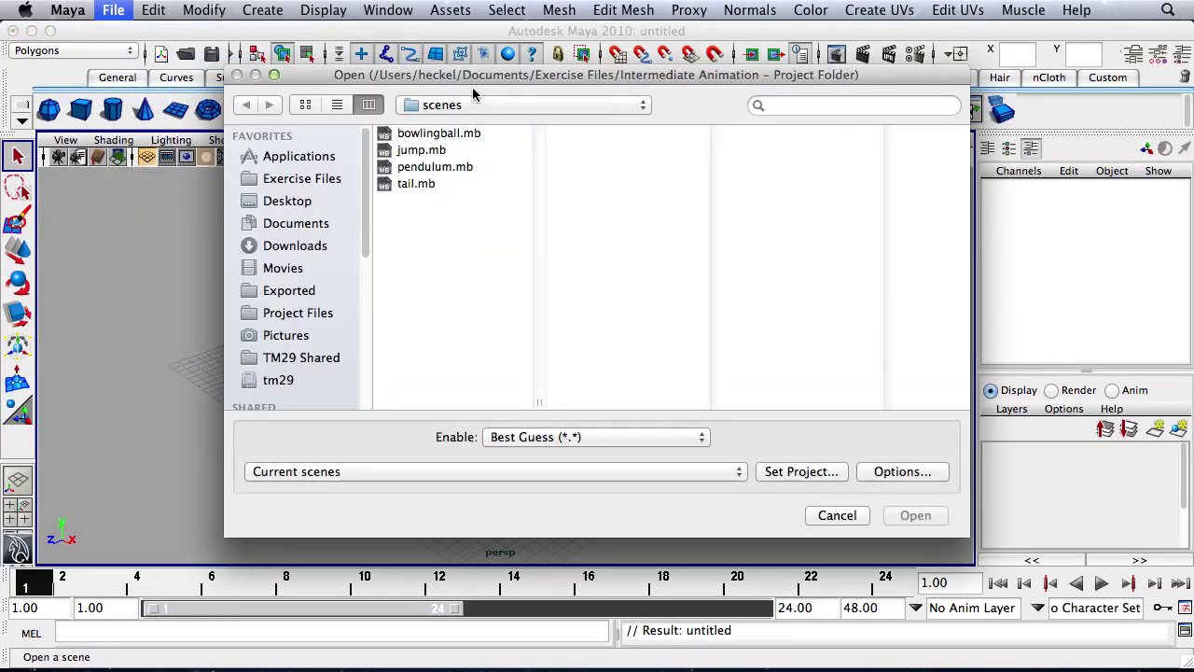
left_click(434, 168)
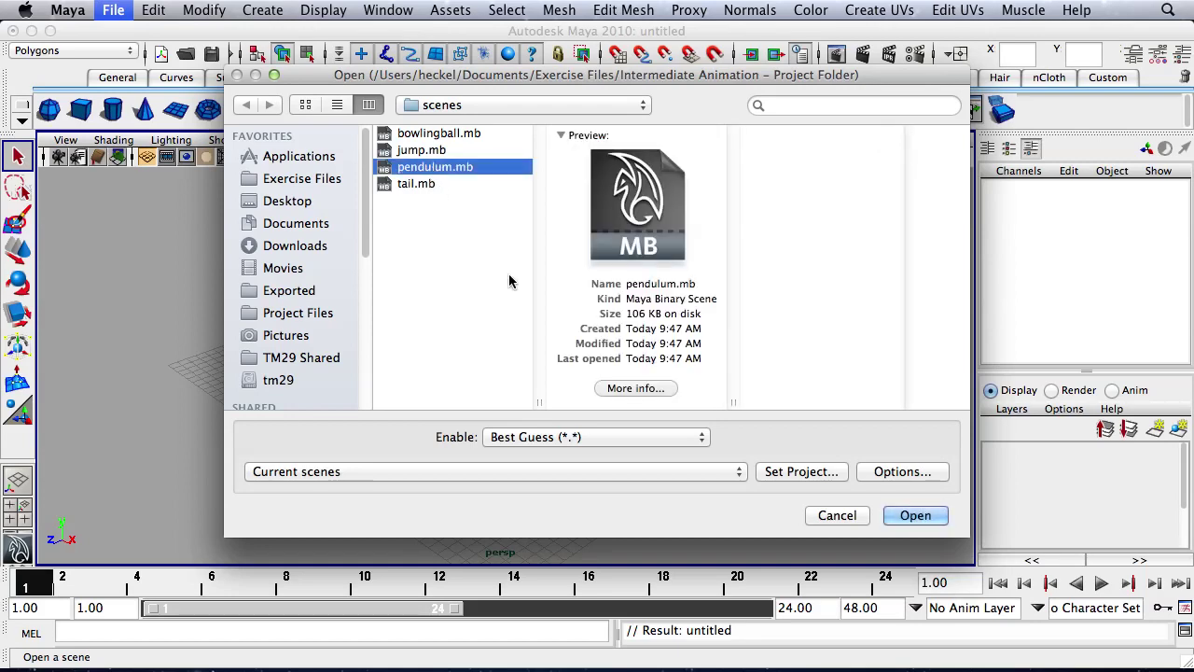
left_click(914, 518)
left_click(536, 234)
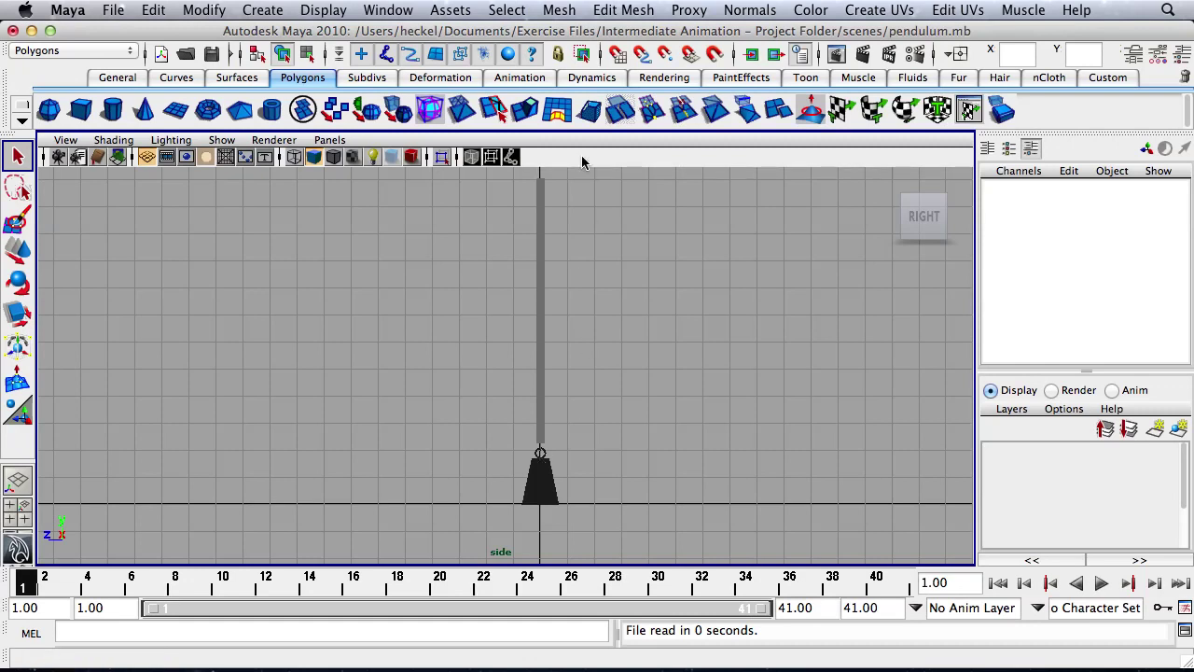
Switch on the Auto Keyframe toggle at the right end of the range slider.
left_click(1162, 608)
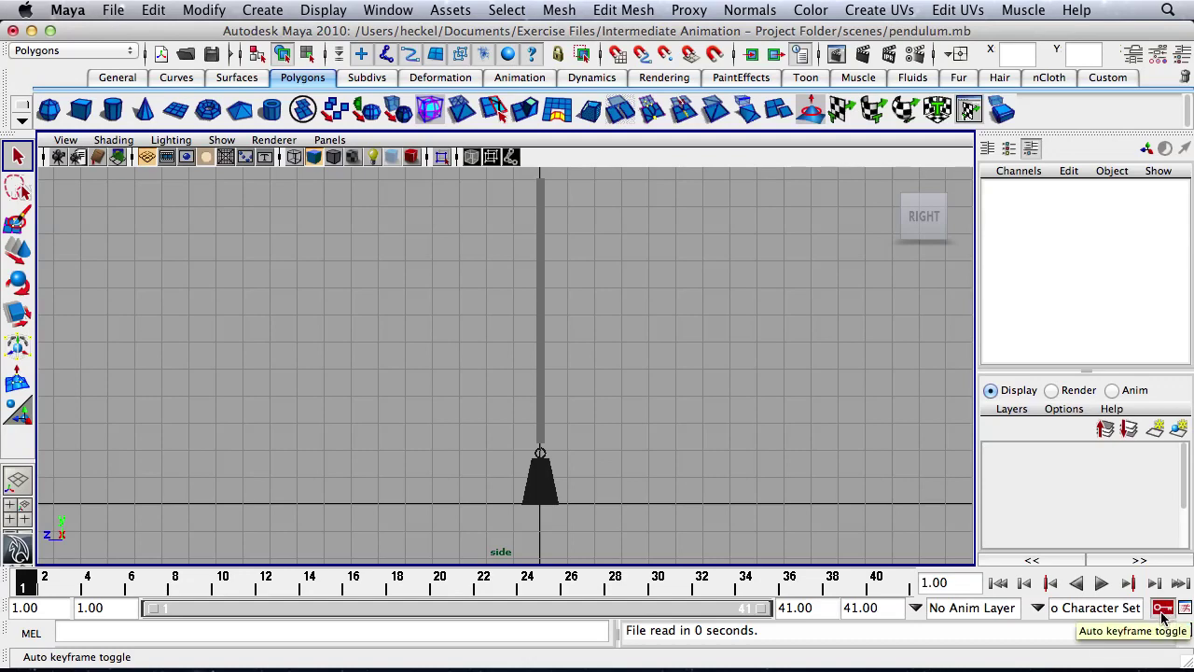
In Animation Preferences, enable Weighted tangents and set default in and out tangents to Linear.
left_click(1186, 608)
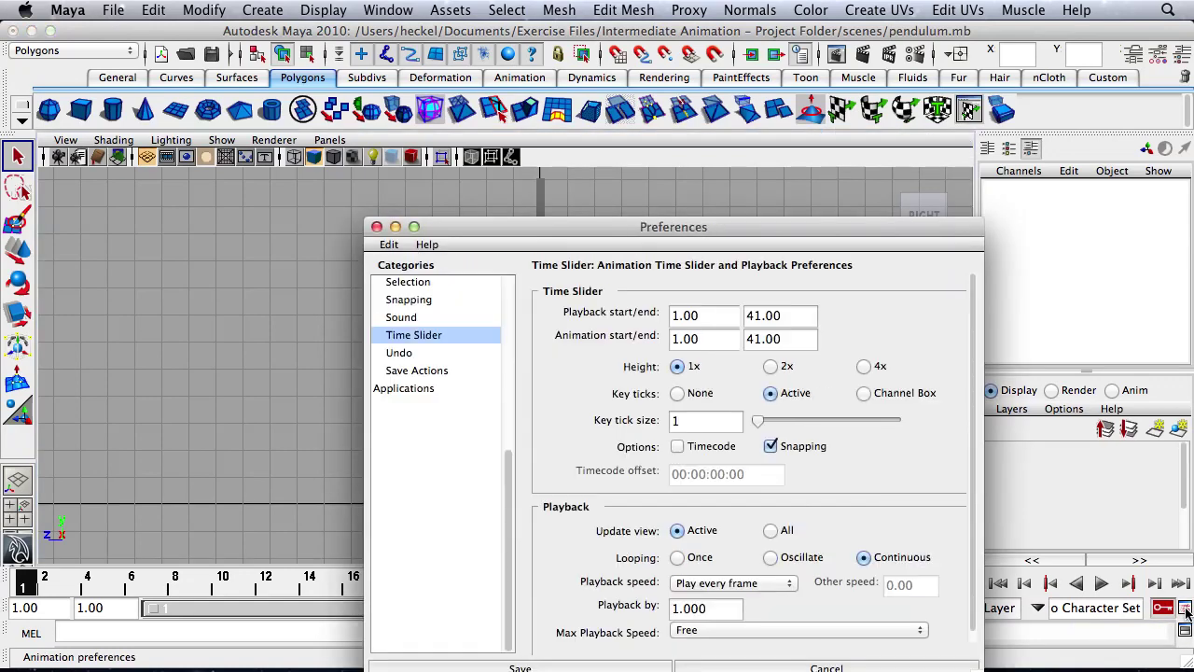
left_click_drag(592, 235, 406, 167)
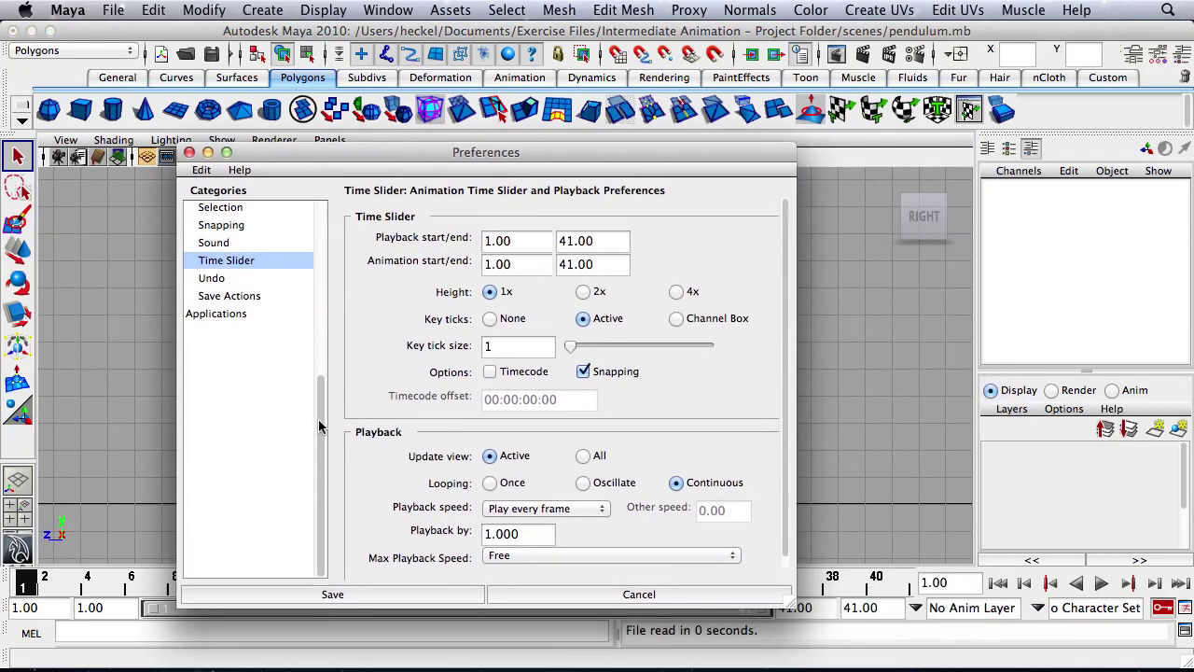
left_click_drag(321, 401, 323, 328)
left_click(219, 260)
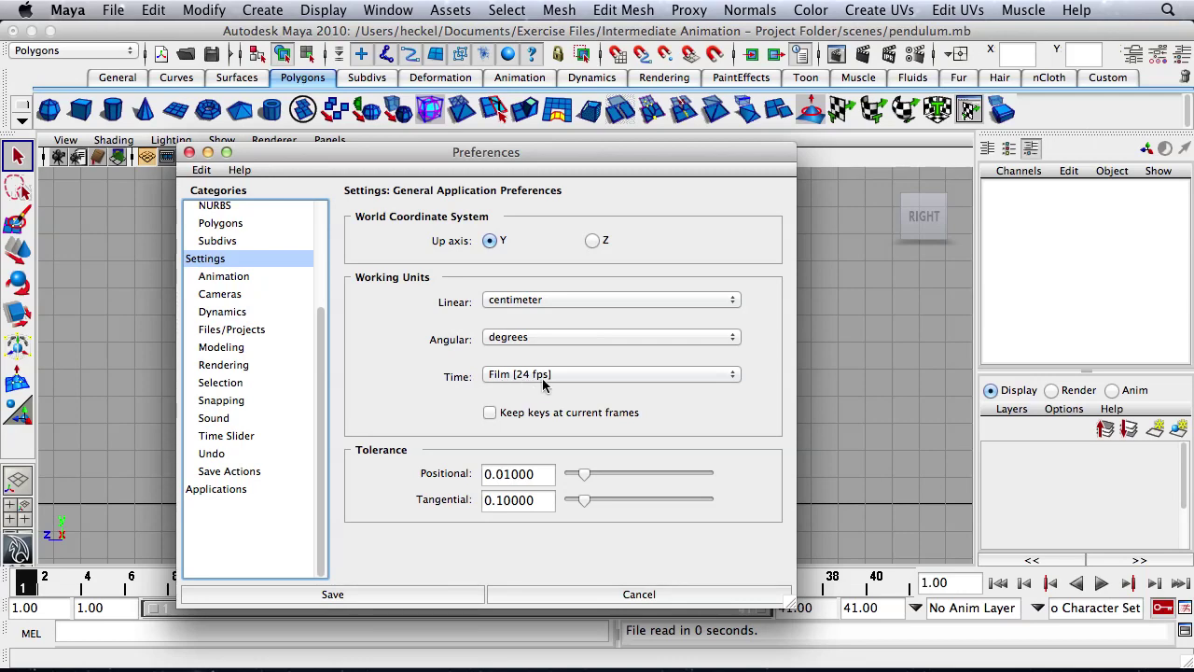
left_click(233, 277)
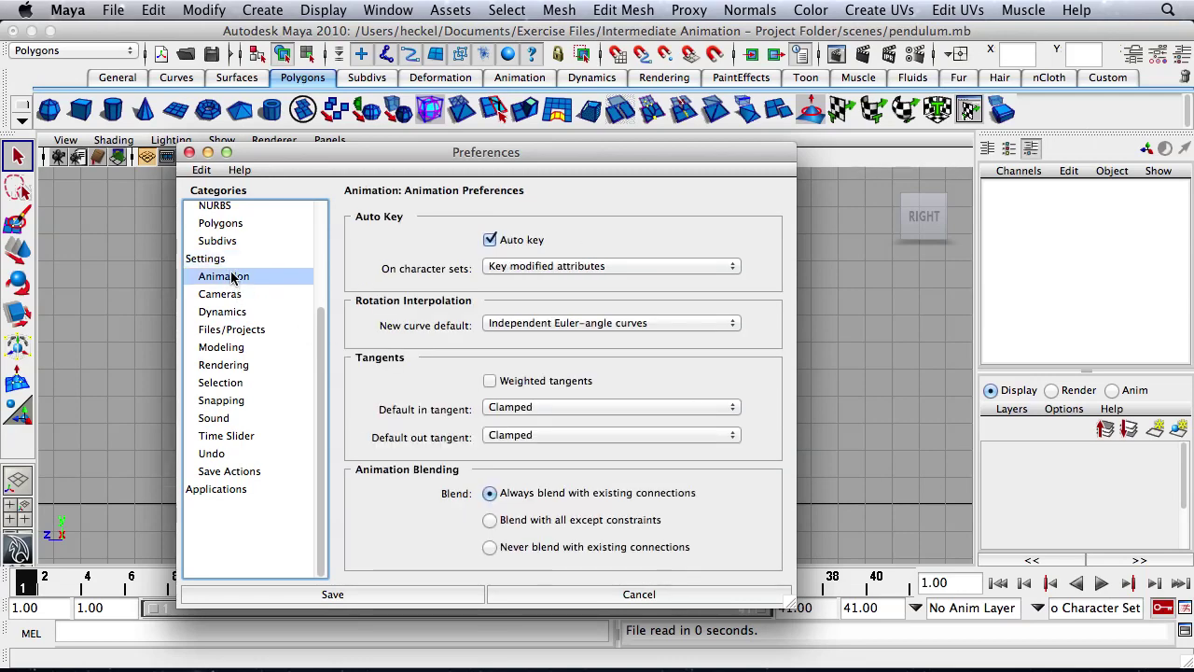
left_click(490, 381)
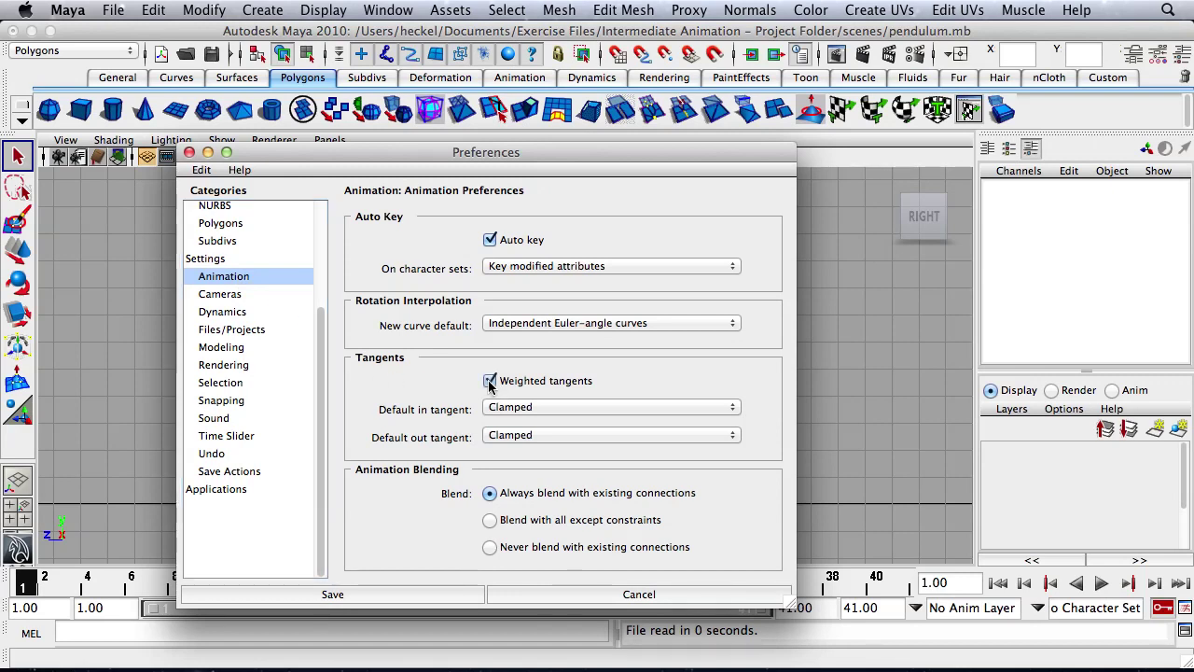
left_click(548, 409)
left_click(547, 390)
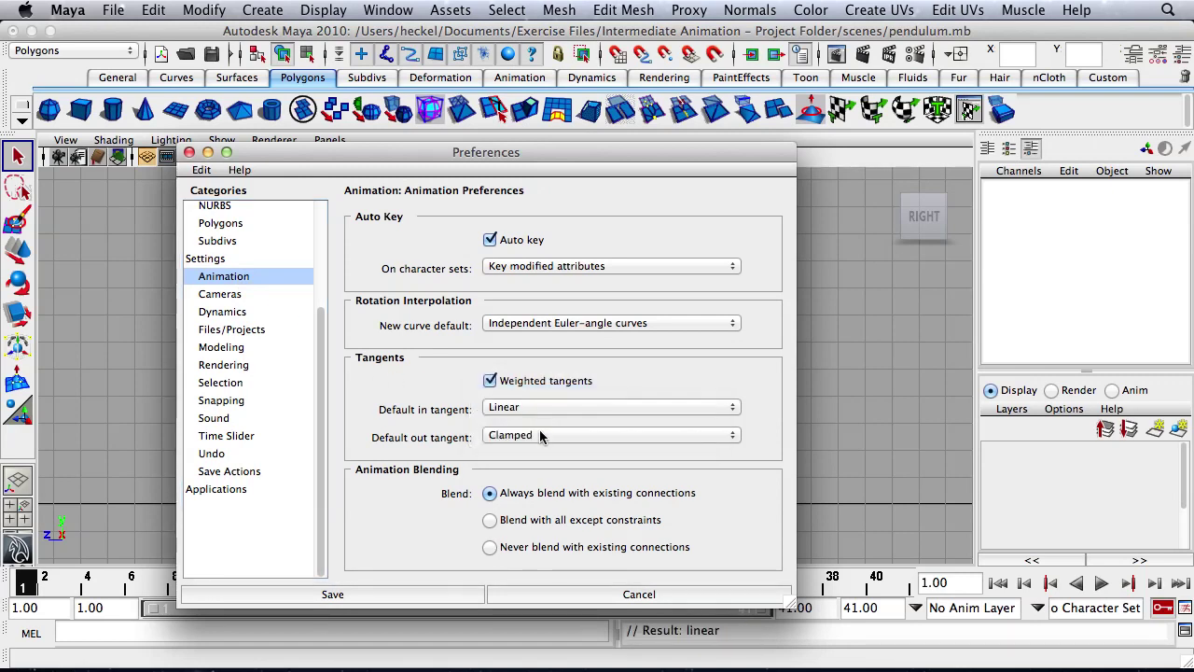
left_click(541, 432)
left_click(541, 419)
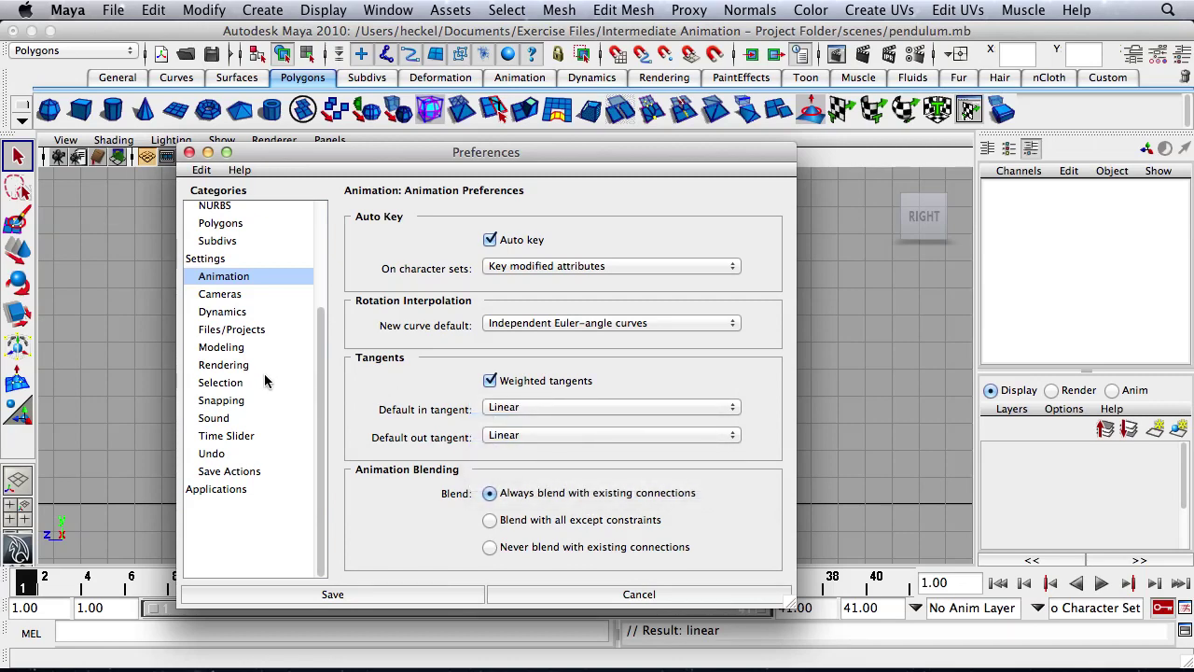
Set Time Slider playback speed to Real-time [24 fps] and save the preferences.
left_click(238, 438)
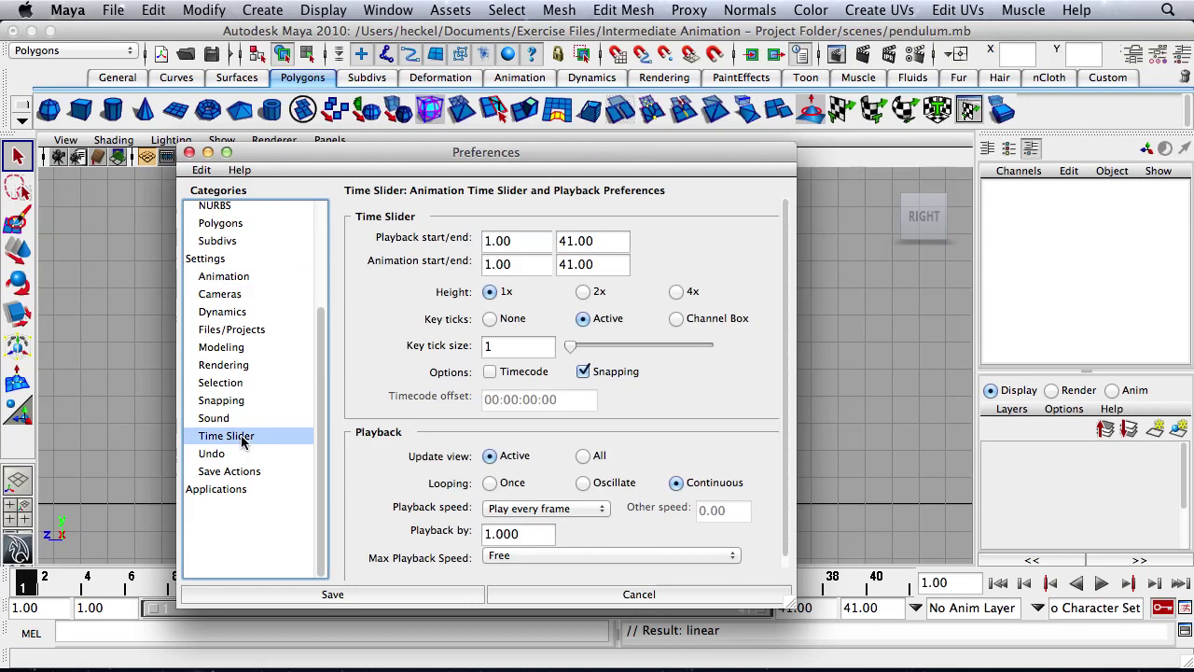
scroll(788, 317, "down", 1)
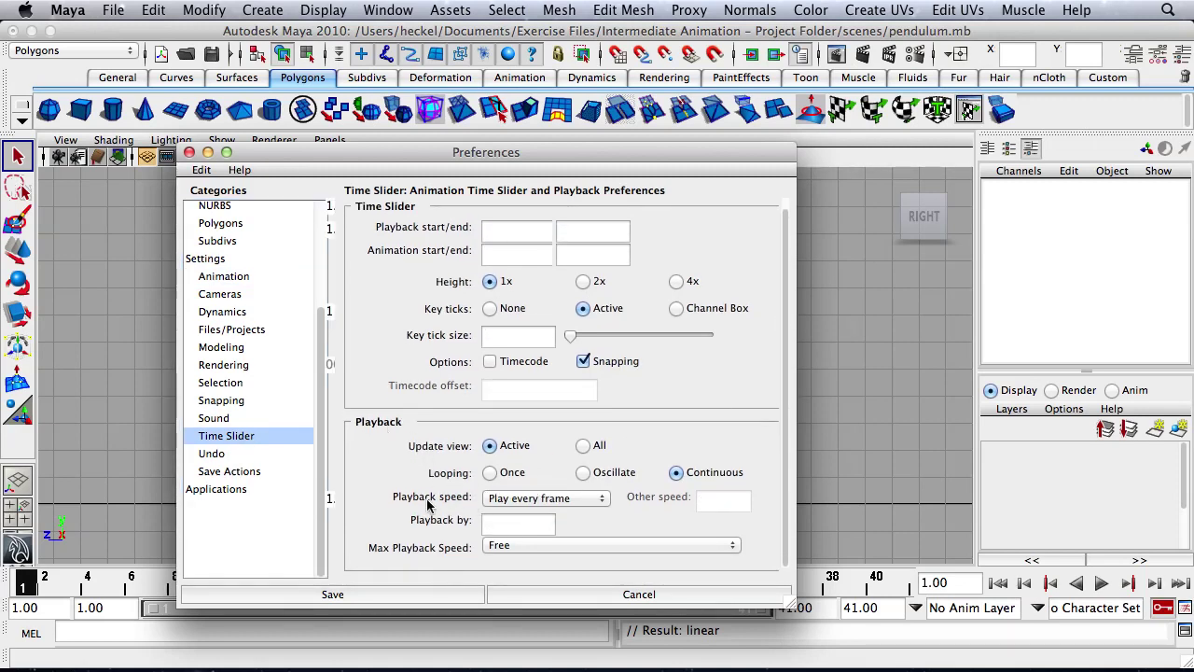
left_click(567, 498)
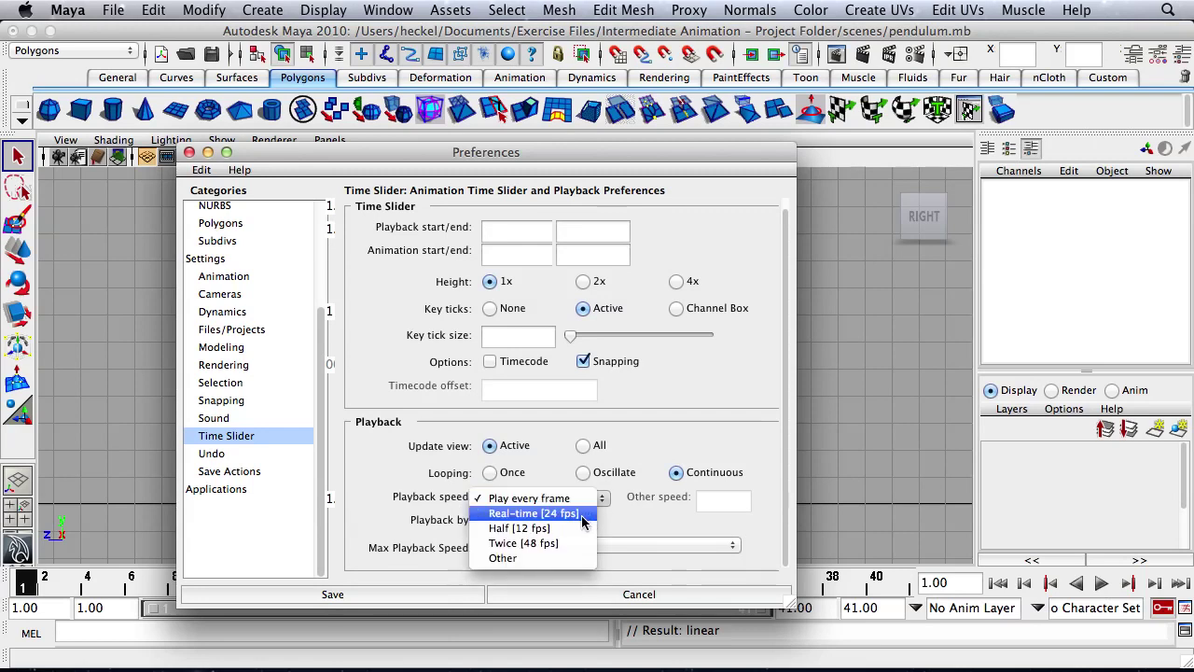
left_click(582, 520)
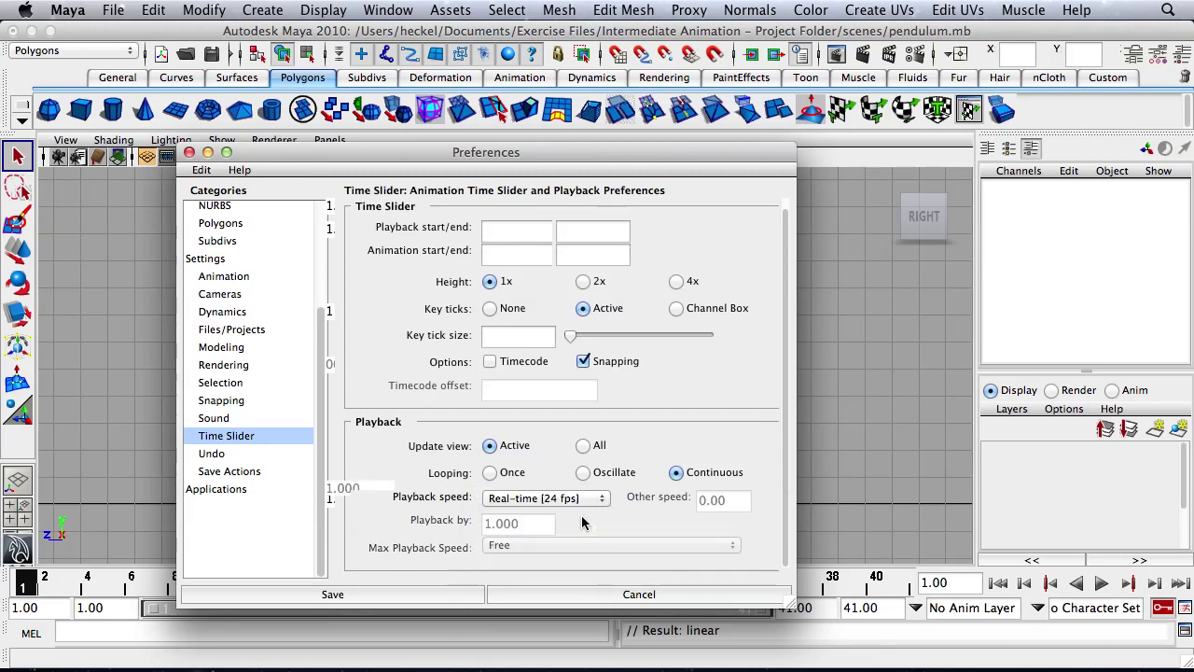
left_click(373, 592)
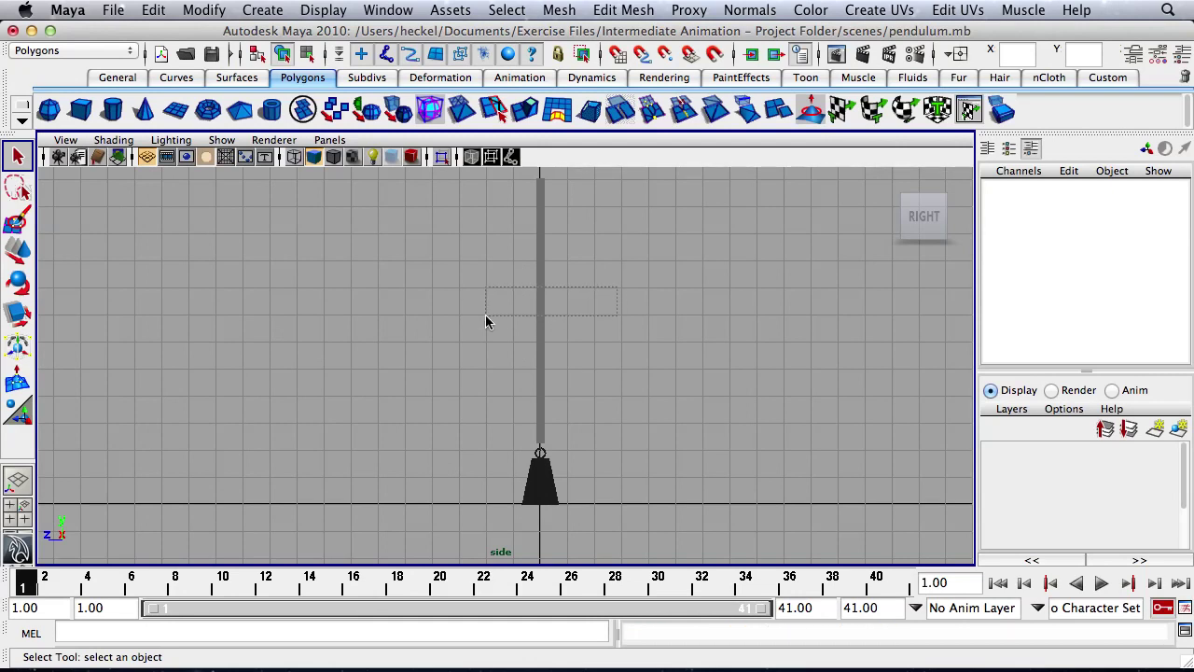
Select the whole pendulum, test-rotate it with the Rotate tool, then undo.
left_click_drag(485, 317, 560, 336)
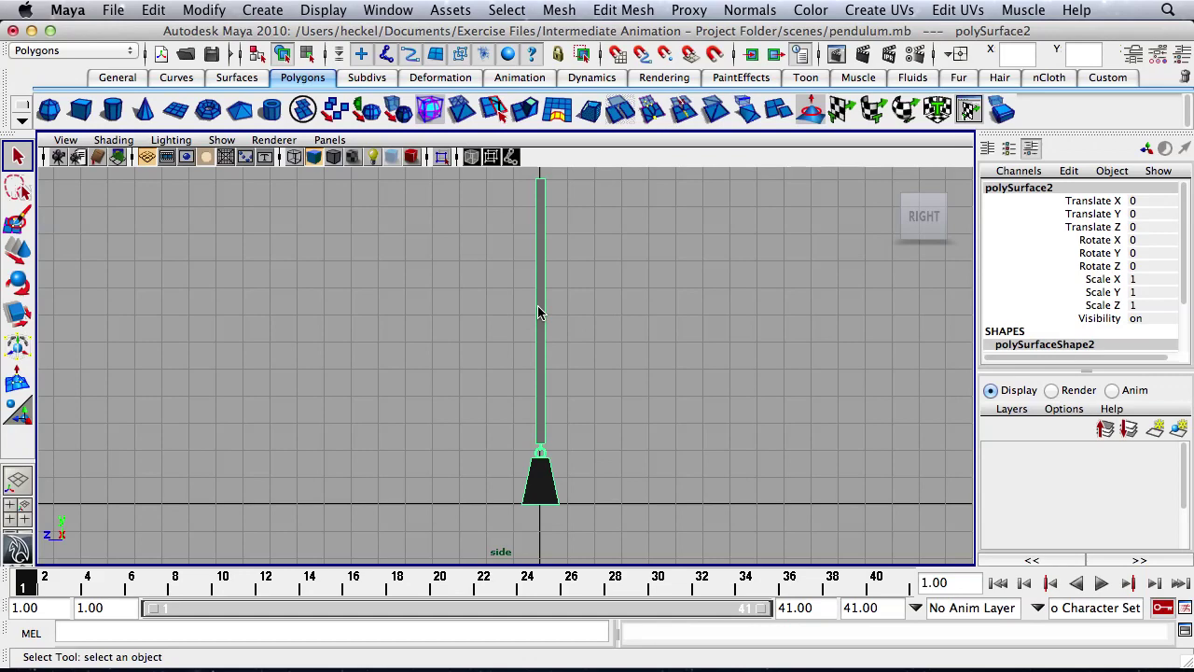
key("e")
mouse_move(591, 251)
left_mouse_down()
mouse_move(559, 270)
mouse_move(621, 234)
mouse_move(554, 261)
mouse_move(601, 241)
left_mouse_up()
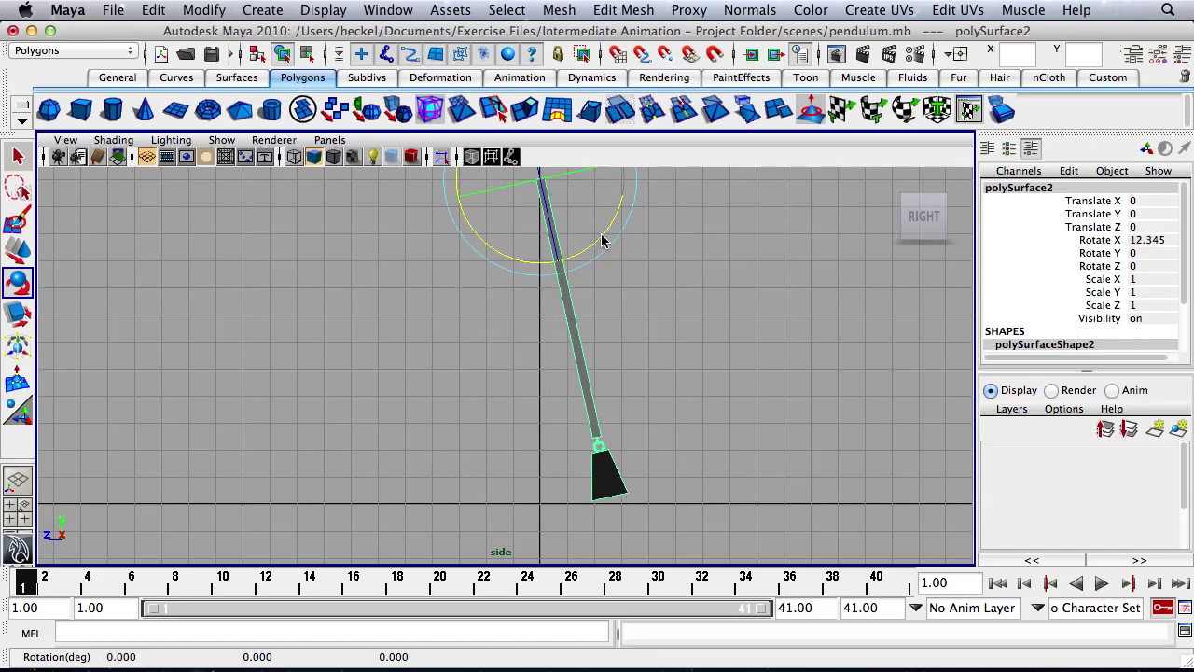
key("ctrl+z")
Test-rotate the weight alone, undo it, and reselect the whole pendulum.
left_click(609, 463)
left_click(537, 486)
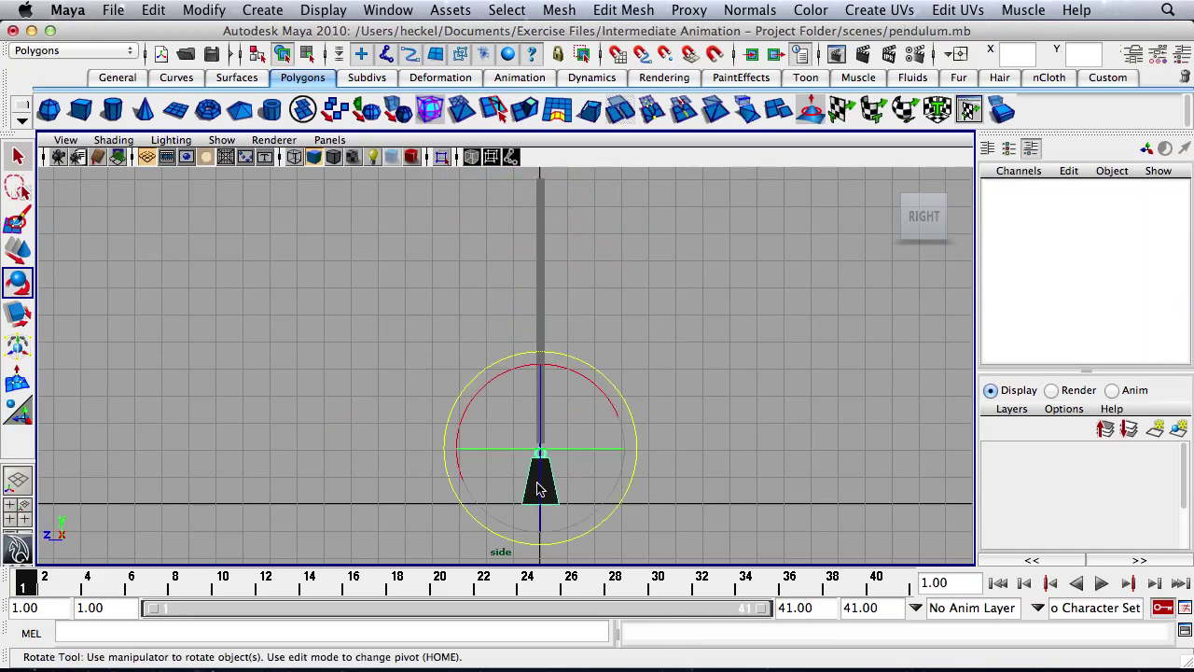
mouse_move(569, 375)
left_mouse_down()
mouse_move(553, 368)
mouse_move(589, 400)
mouse_move(551, 370)
mouse_move(563, 386)
left_mouse_up()
key("ctrl+z")
left_click(640, 367)
left_click_drag(494, 321, 585, 343)
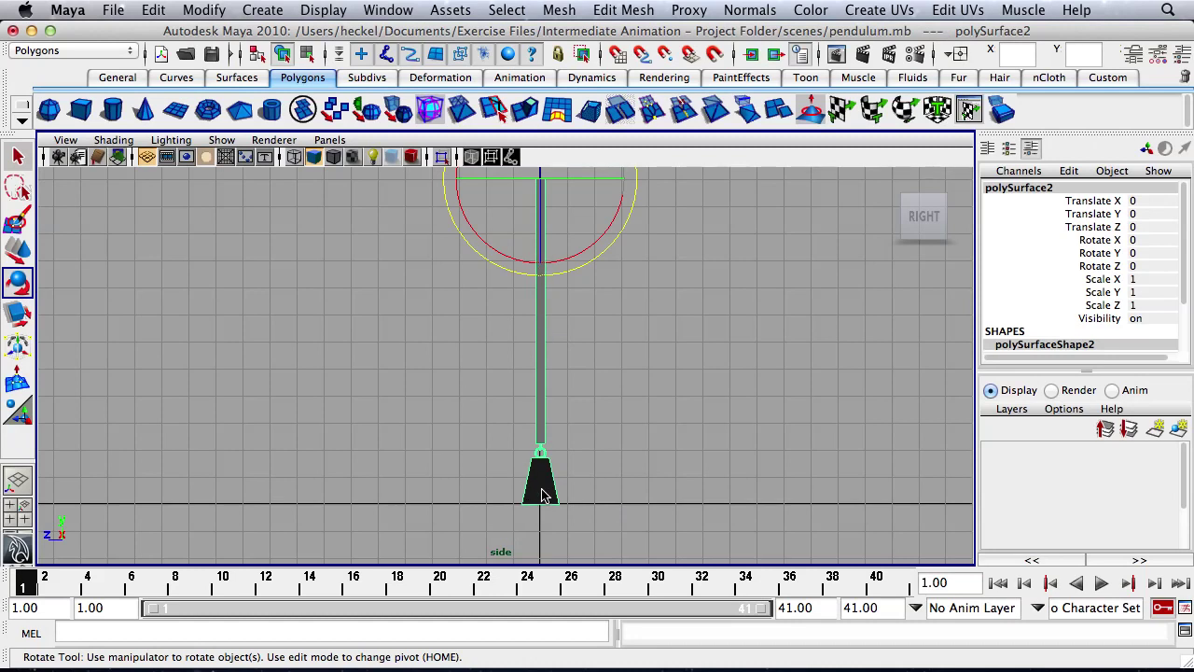
key("alt+v")
key("alt+v")
Key Rotate X at frame 1, then swing the pendulum left to Rotate X -30.
left_click(1097, 240)
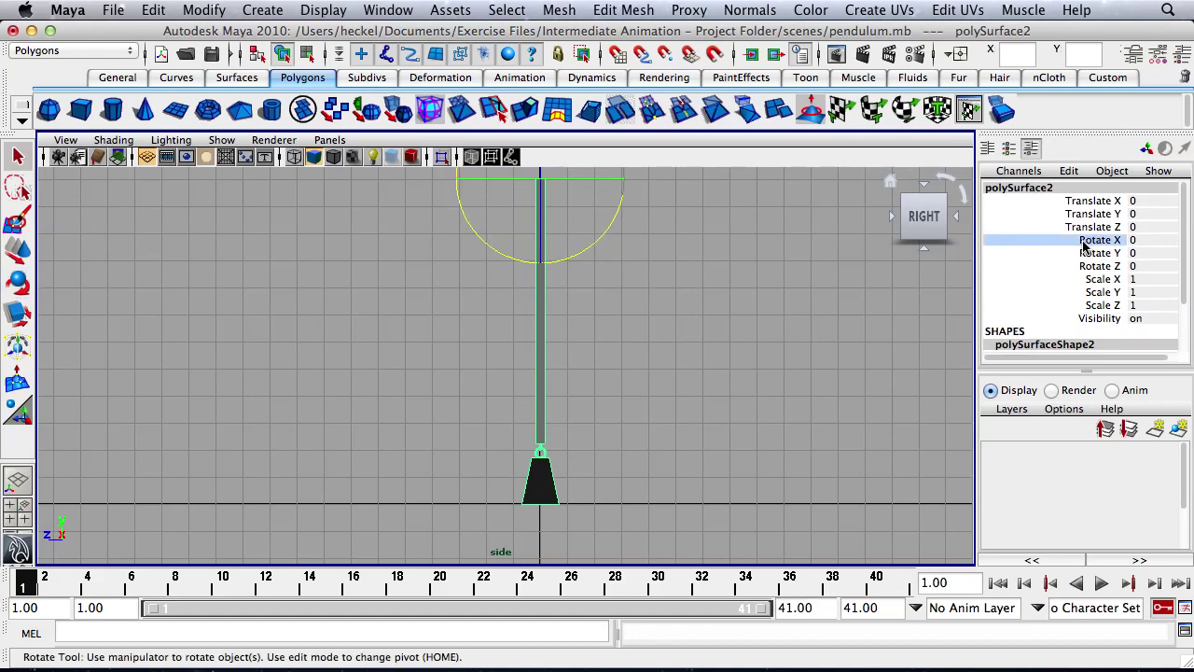
right_click(1084, 244)
left_click(1082, 276)
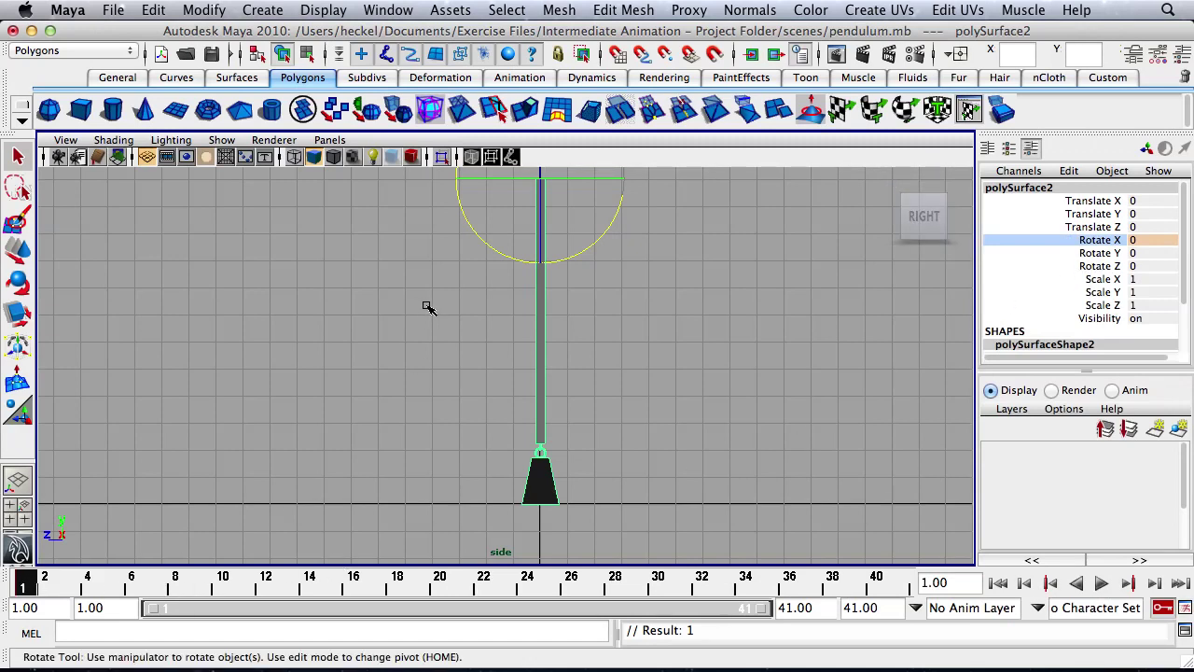
left_click_drag(602, 242, 563, 269)
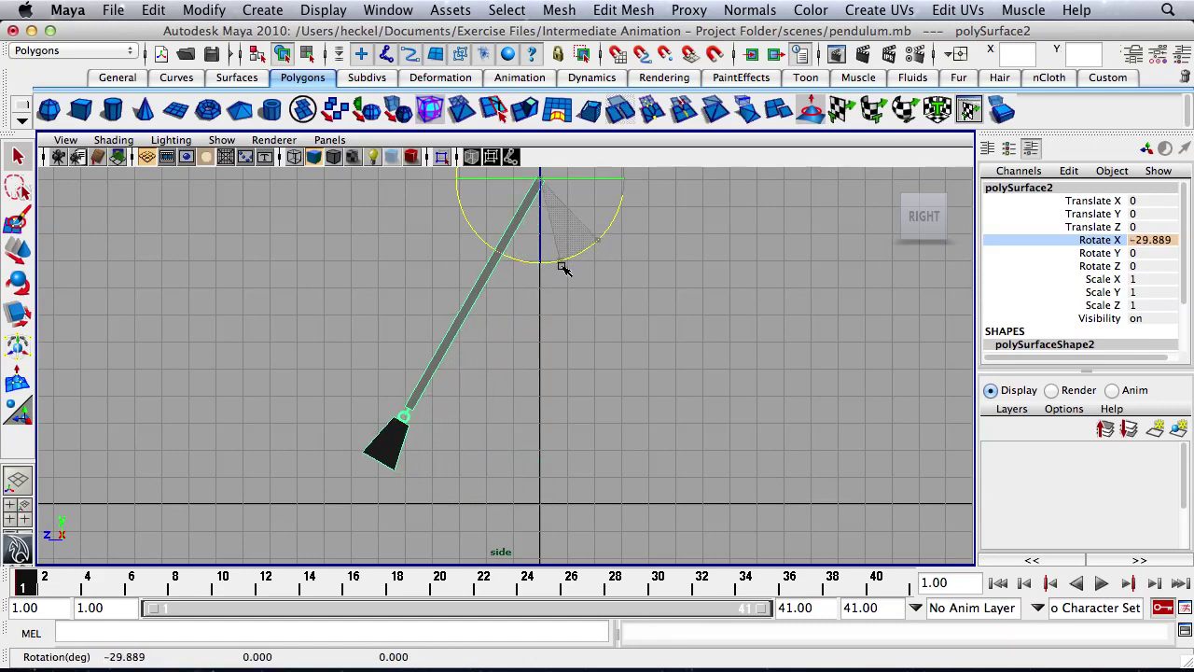
left_click(1164, 246)
type("-30")
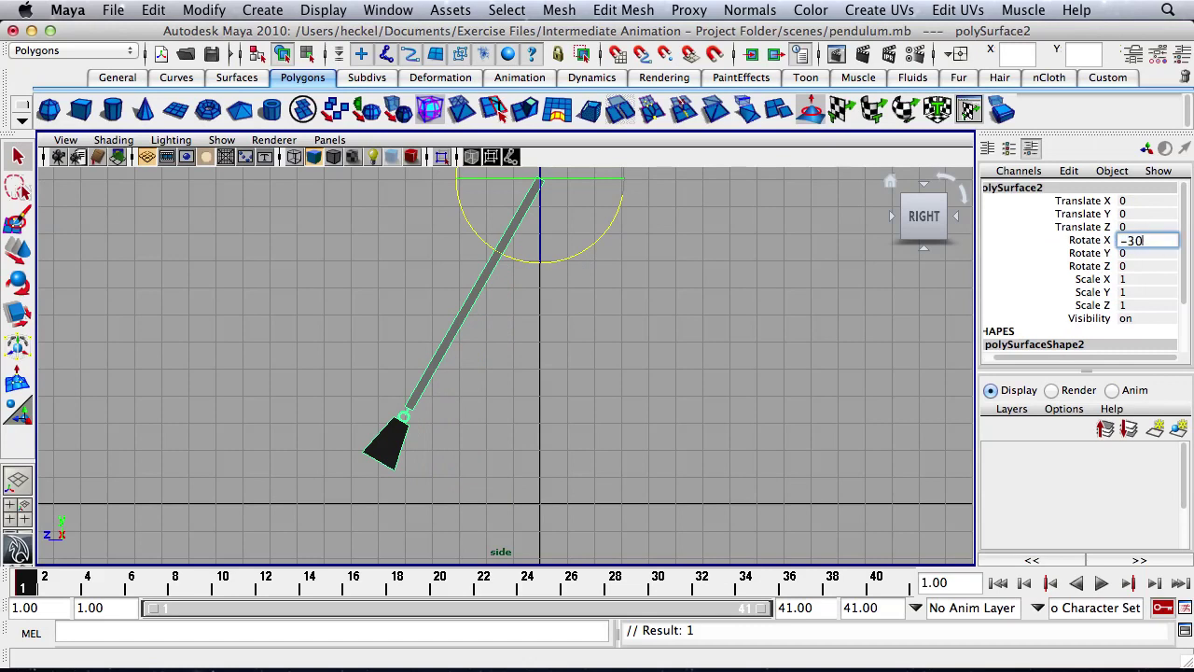
key("Return")
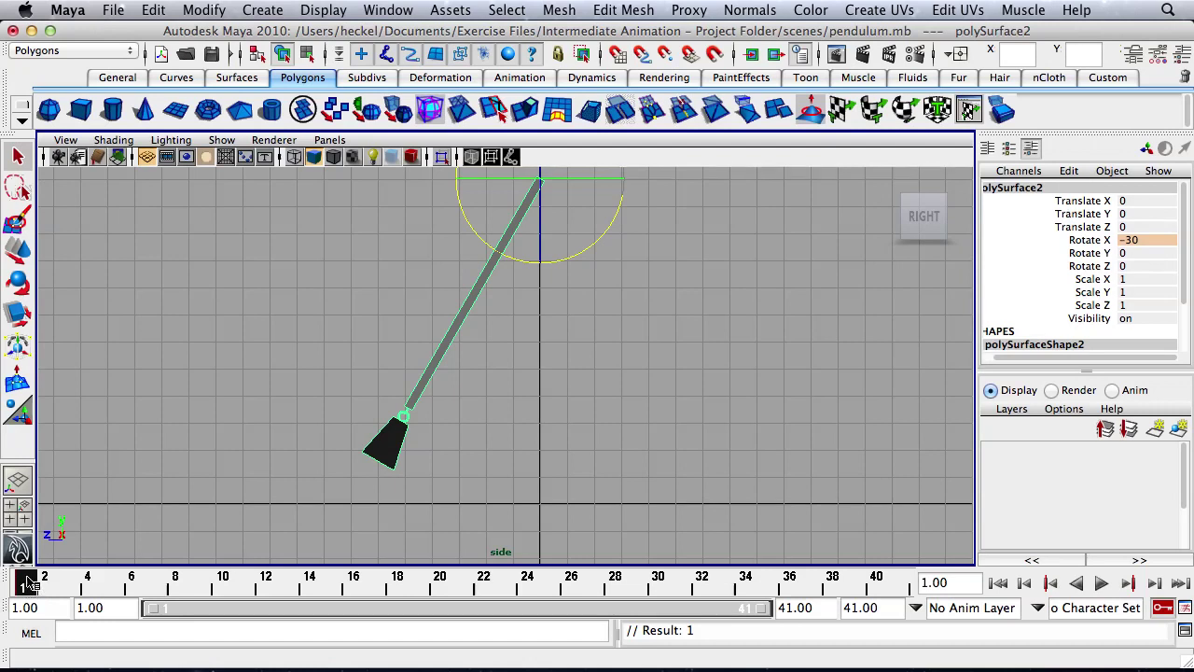
At frame 21, set the pendulum's Rotate X to 30 and preview the swing.
key("alt+v")
left_click_drag(488, 583, 462, 582)
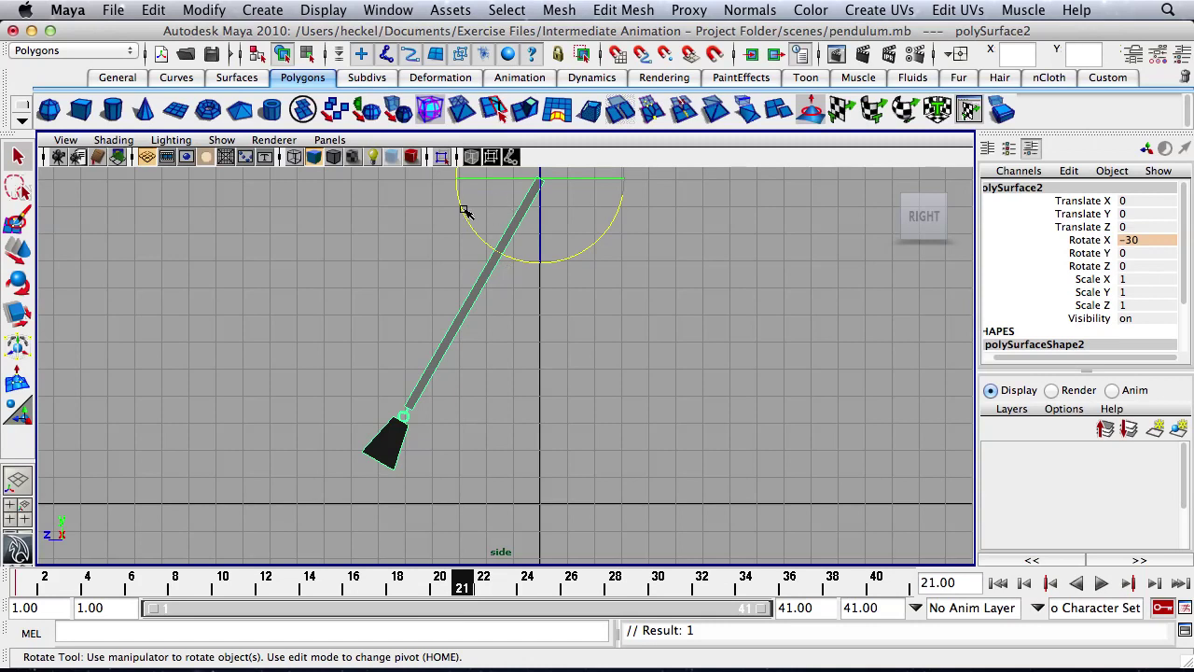
left_click_drag(458, 201, 522, 258)
left_click(1142, 240)
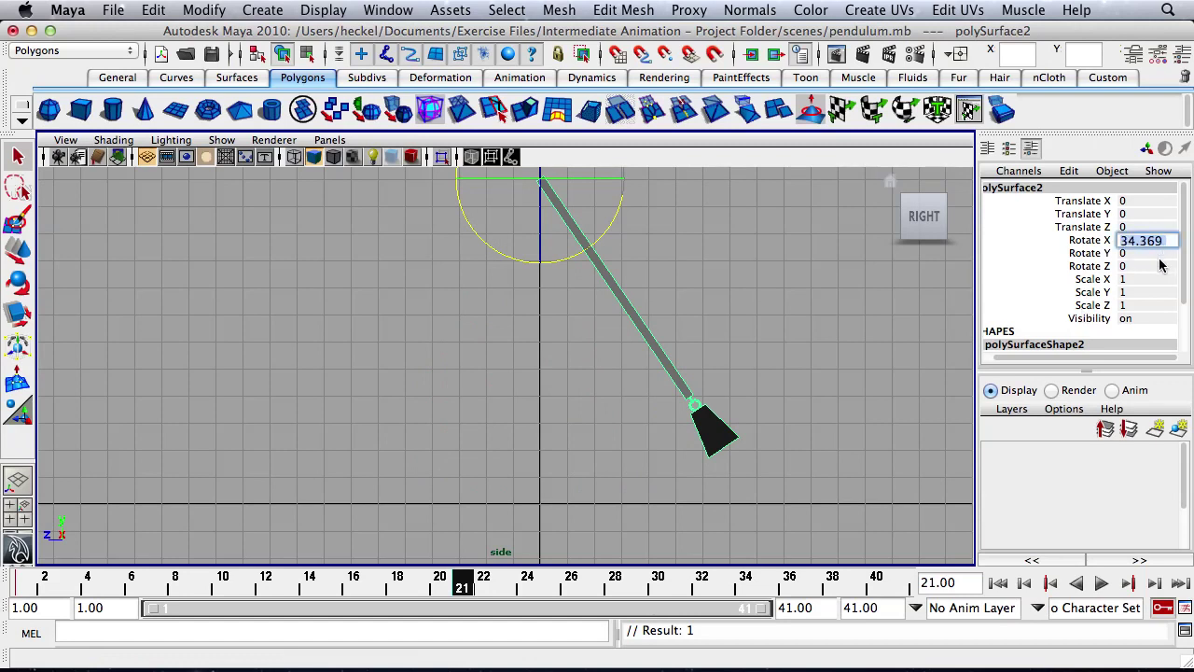
type("30")
key("Return")
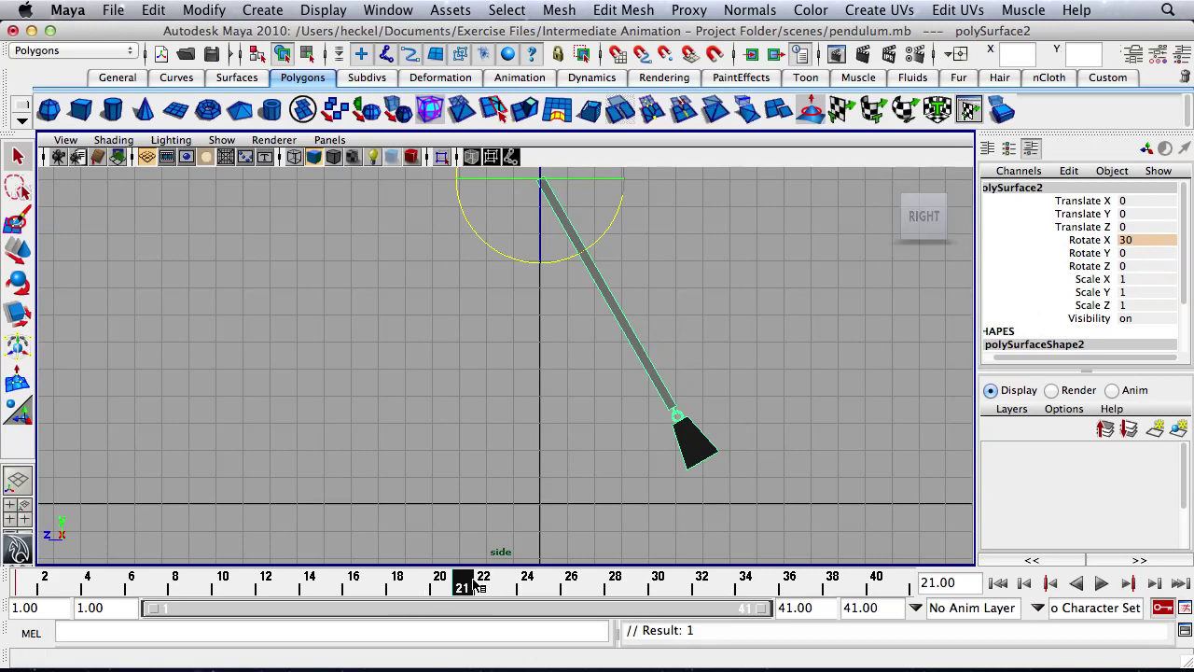
key("alt+v")
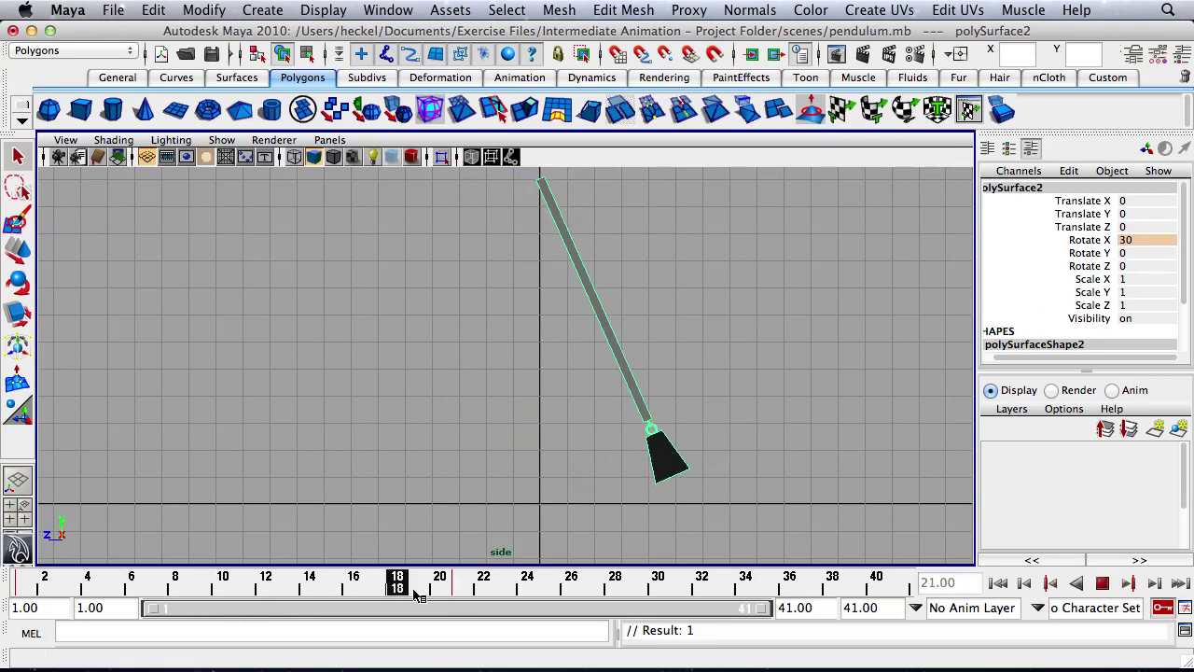
key("alt+v")
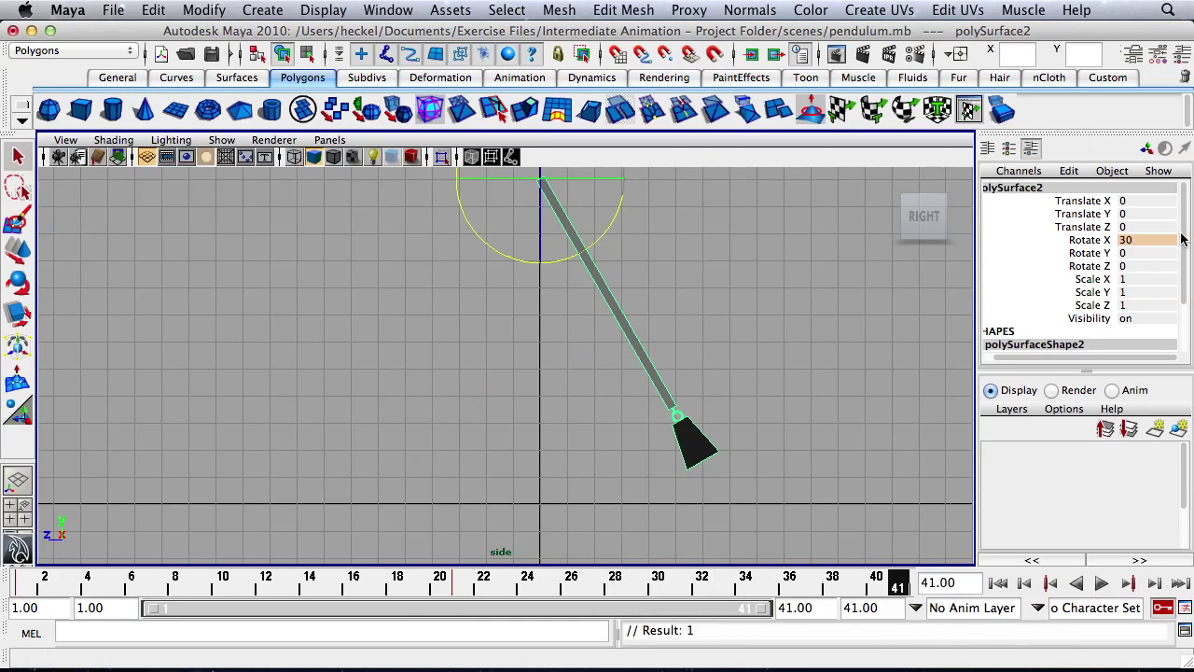
Enter -30 for the rod's Rotate X at frame 41.
double_click(1148, 244)
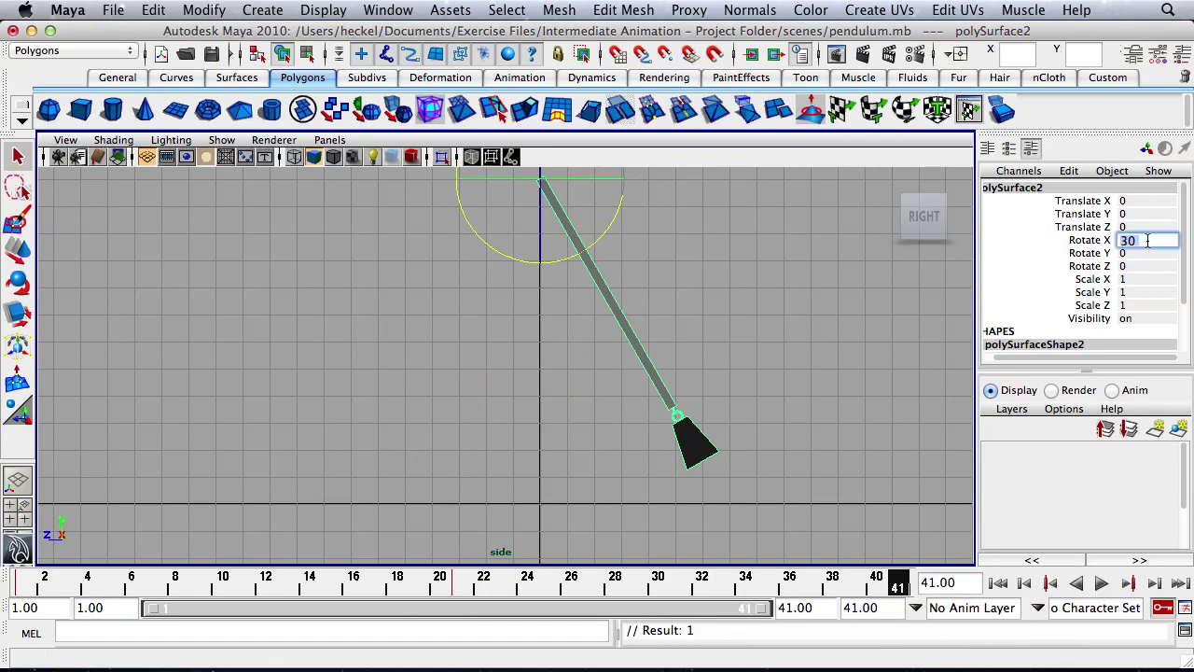
type("-30")
key("Return")
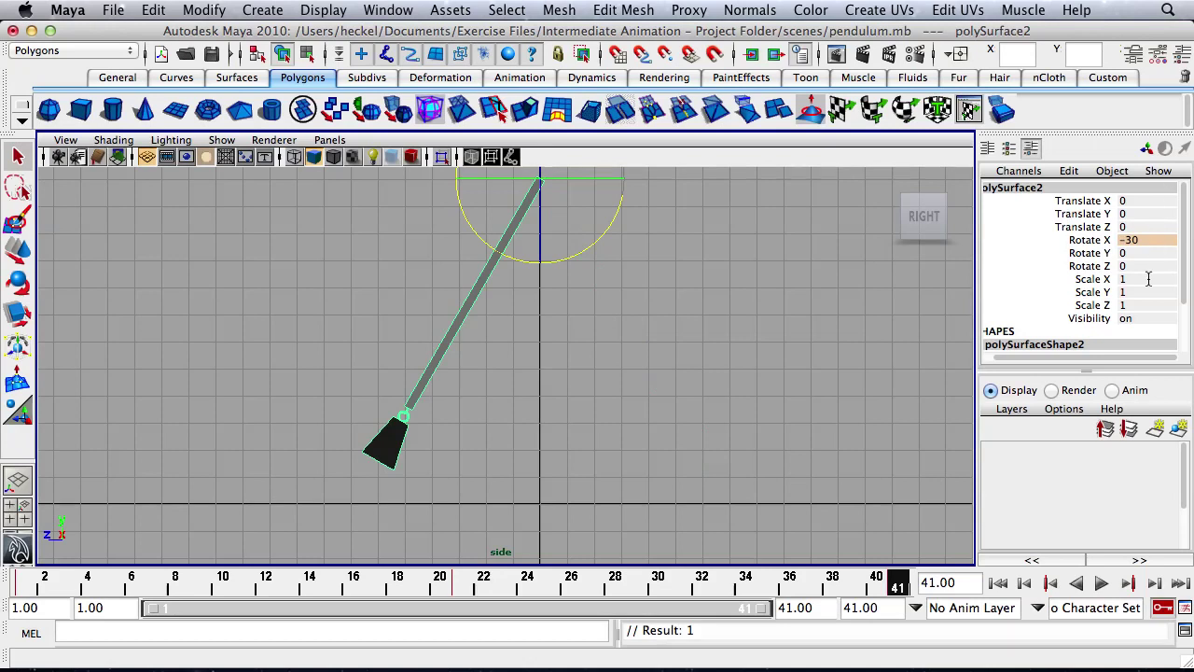
Play the swing and stop at frame 7, where Rotate X reads -12.
left_click(1100, 583)
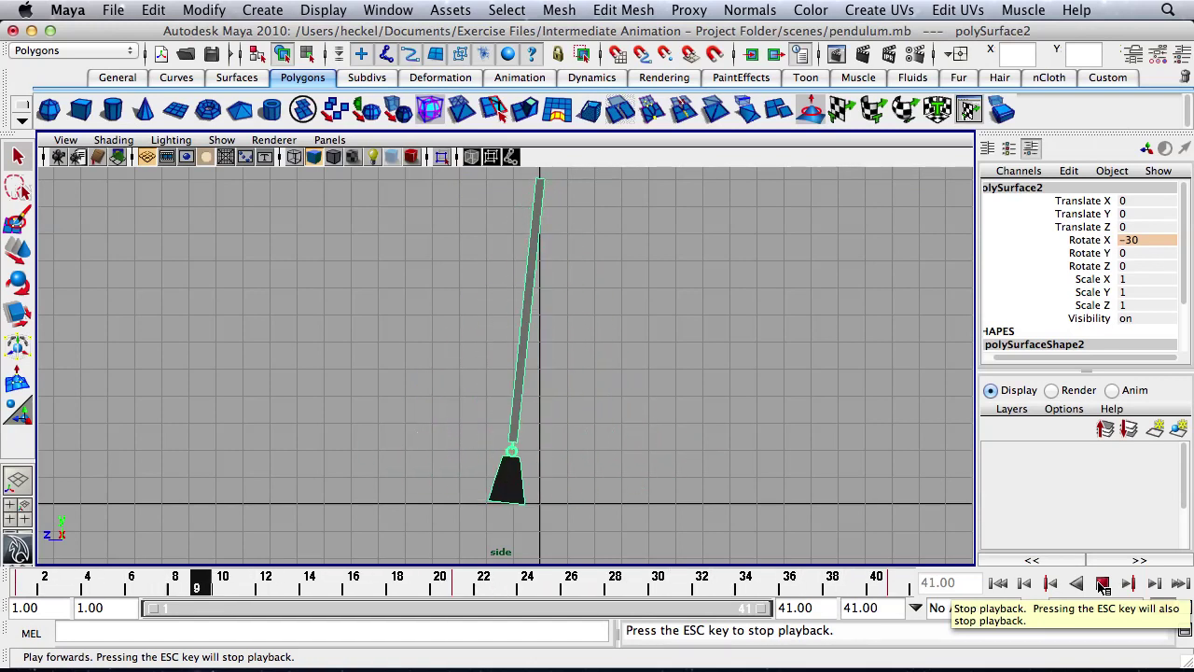
left_click(1103, 585)
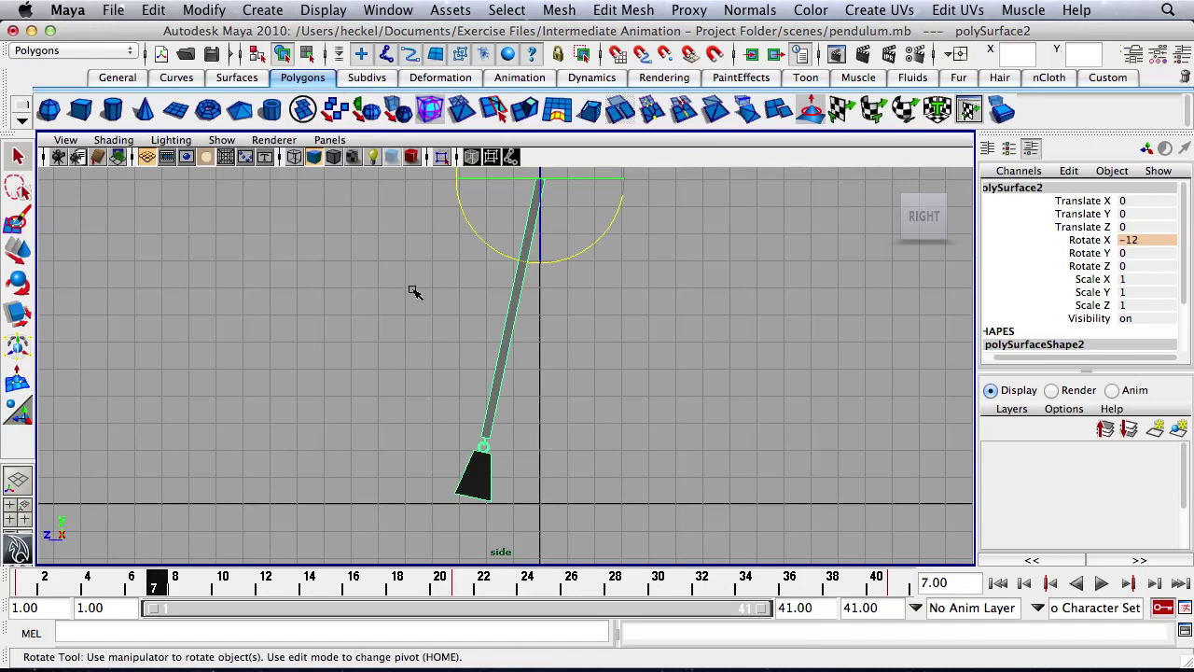
Open the Graph Editor showing polySurface2's Rotate X curve.
left_click(387, 12)
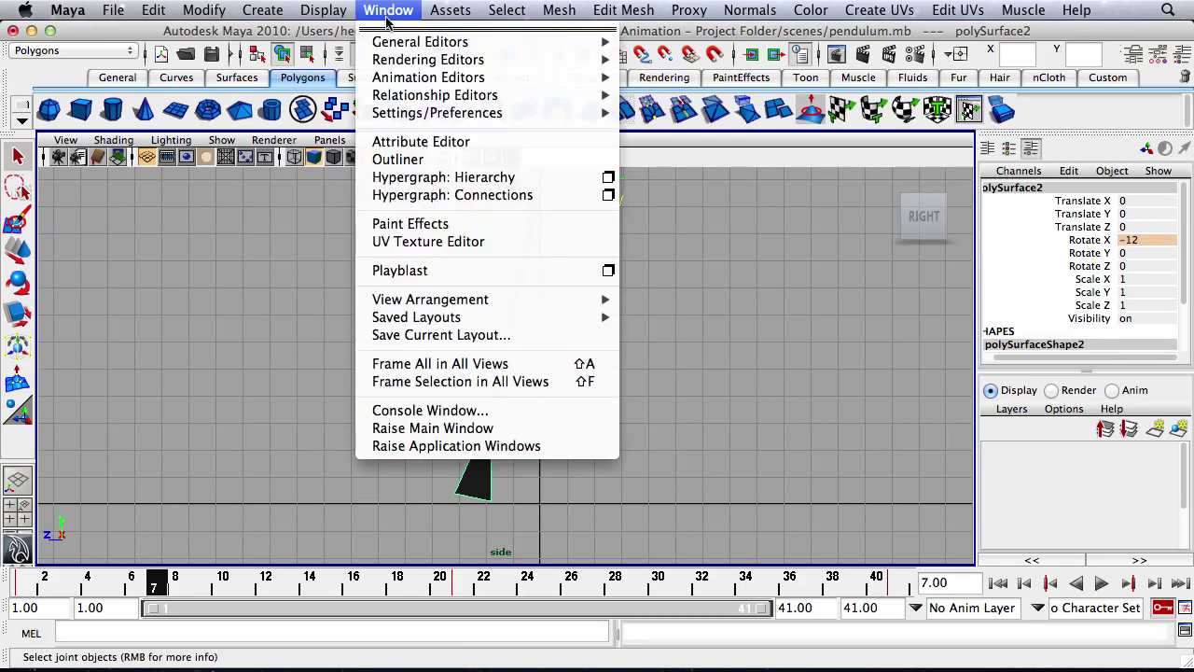
mouse_move(444, 74)
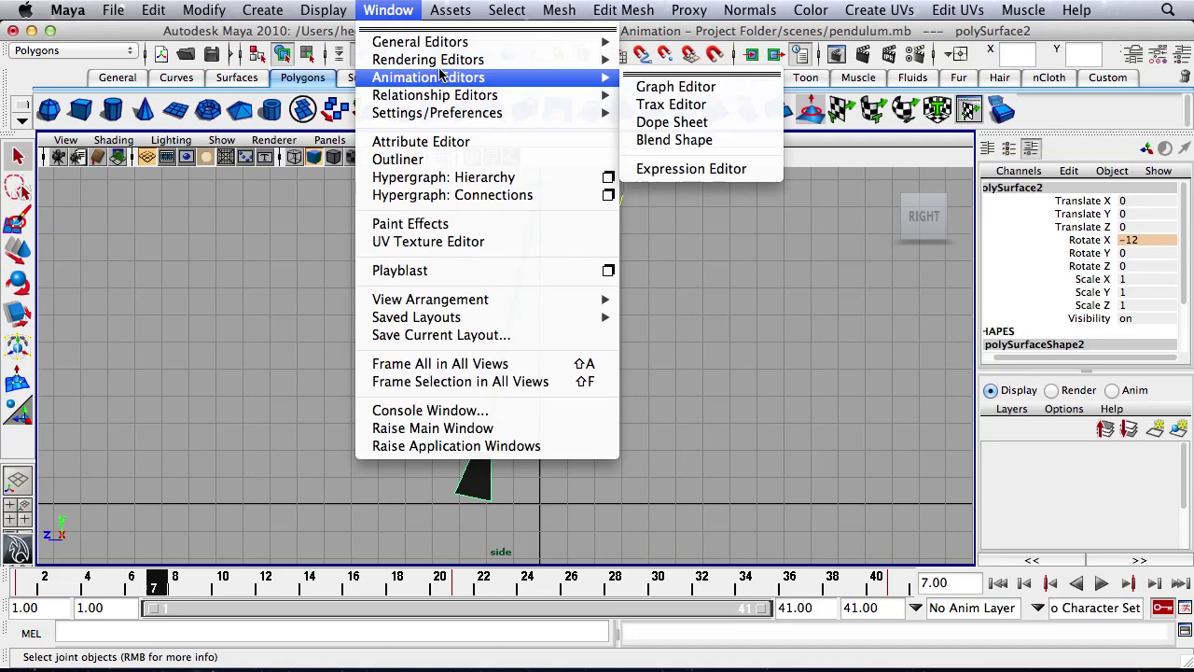
left_click(675, 86)
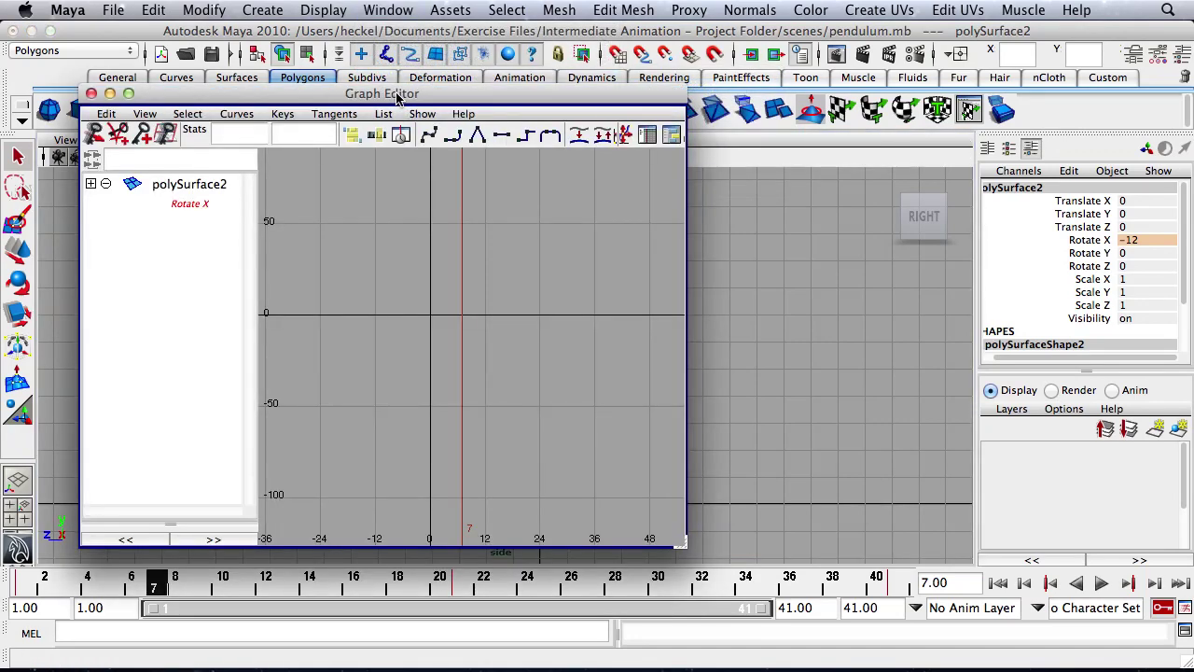
left_click(186, 191)
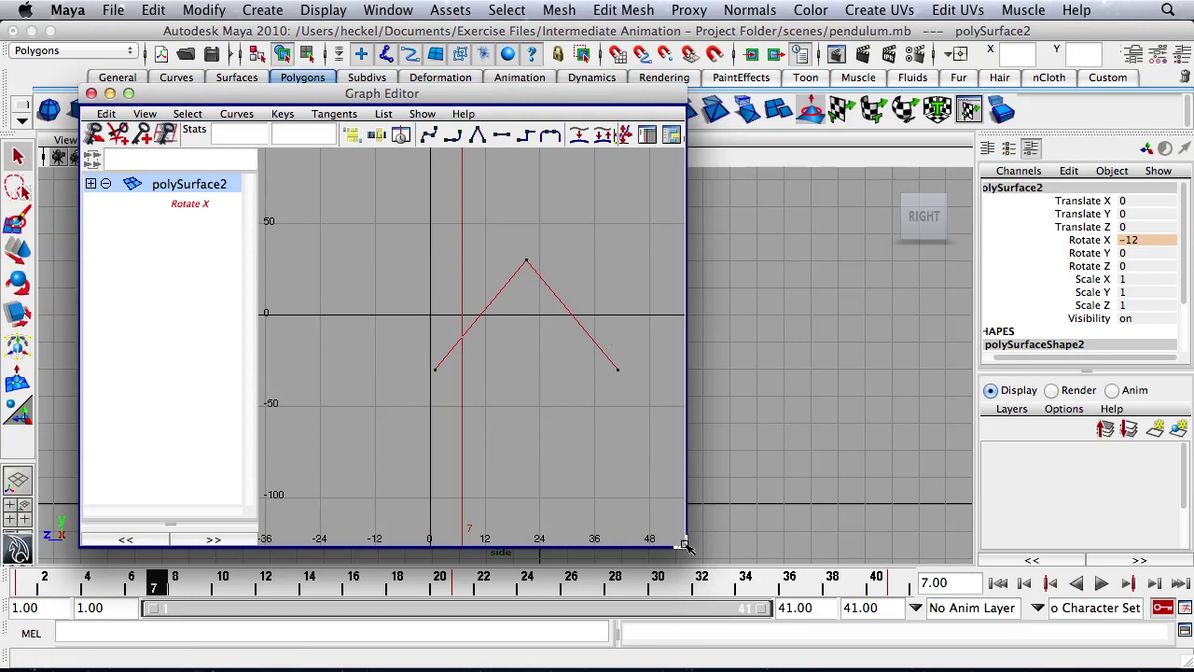
Enlarge the Graph Editor, select all Rotate X keys, and apply Flat tangents.
left_click_drag(682, 540, 847, 529)
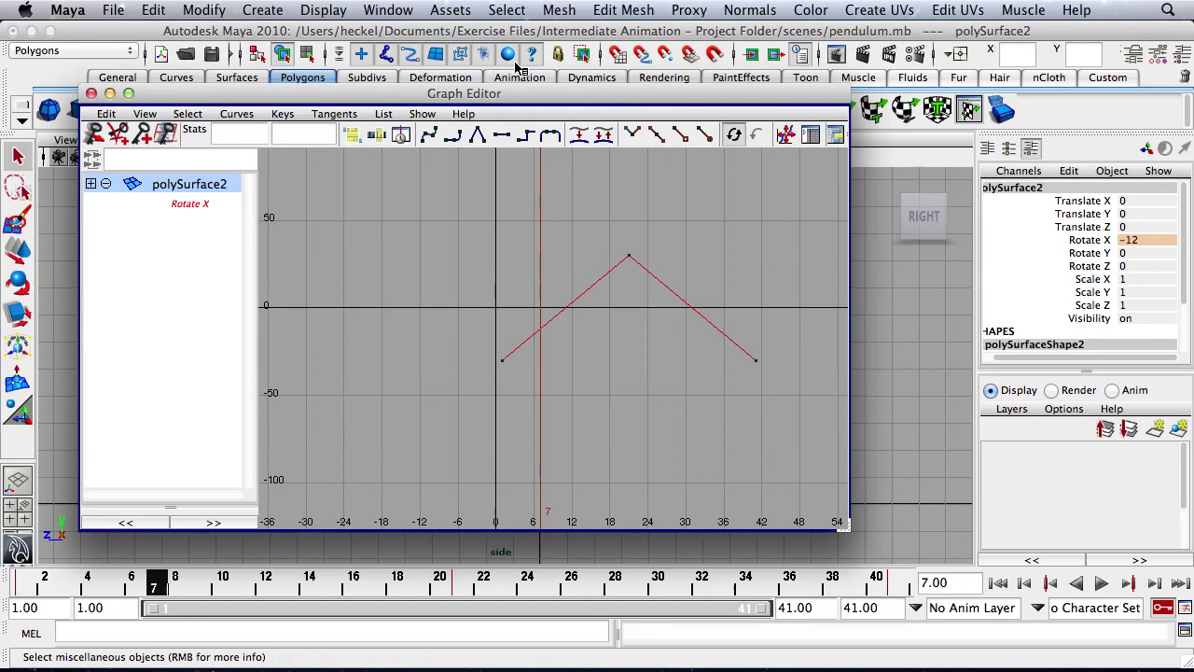
left_click_drag(486, 99, 485, 118)
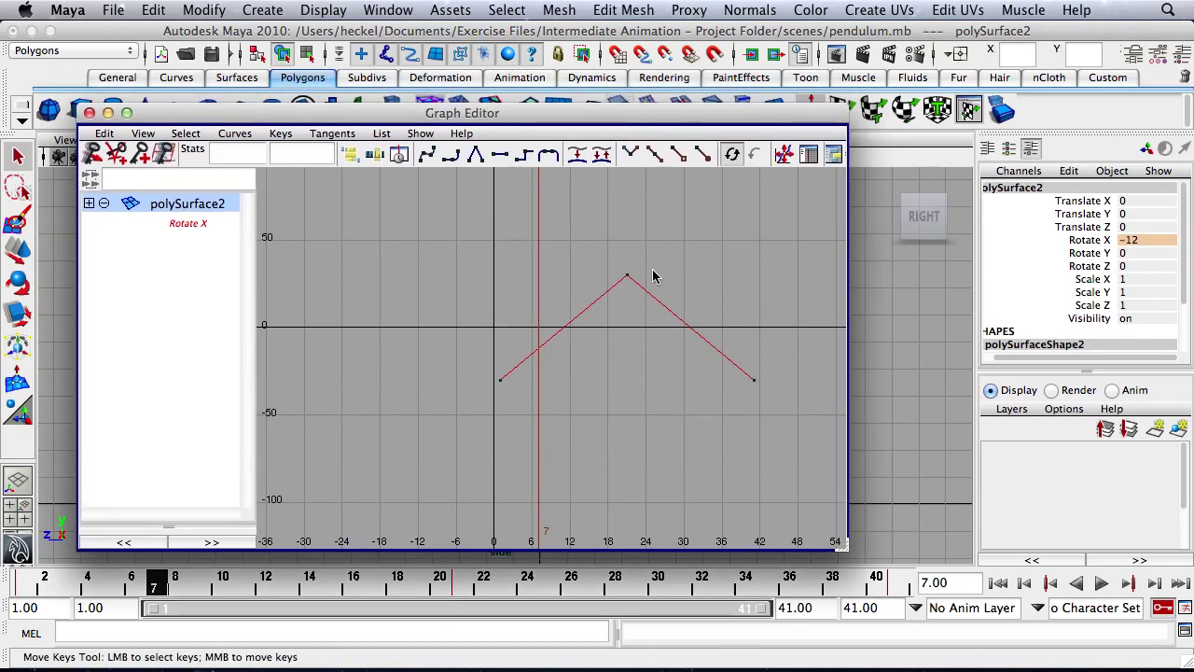
left_click_drag(800, 231, 432, 435)
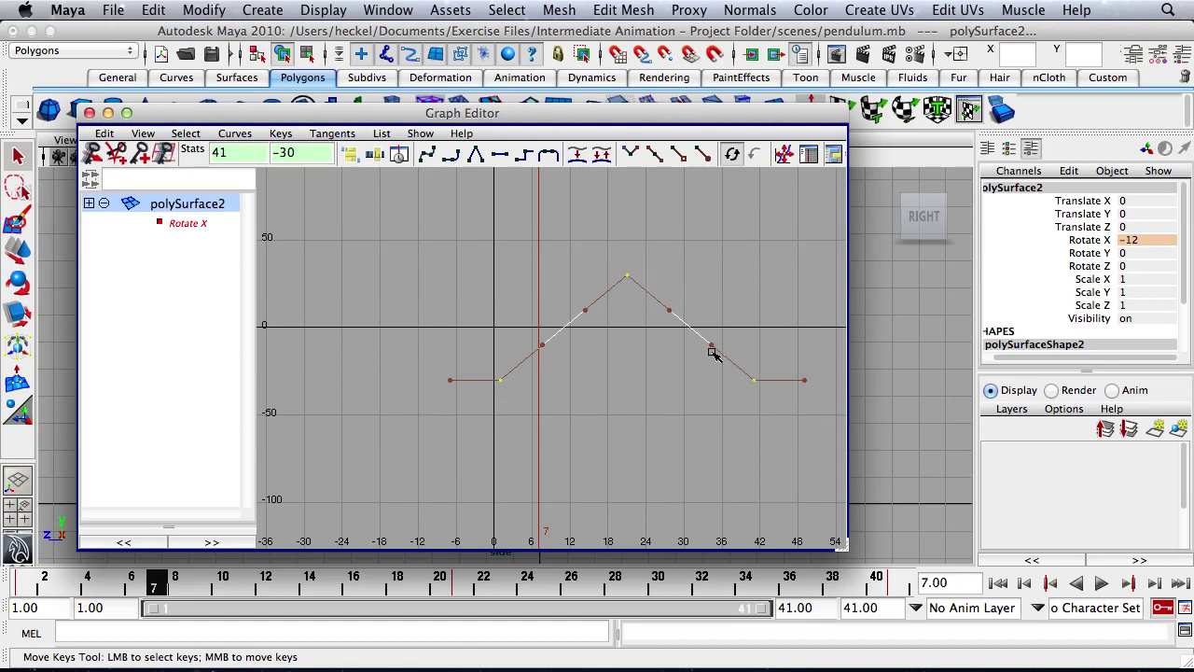
left_click(499, 154)
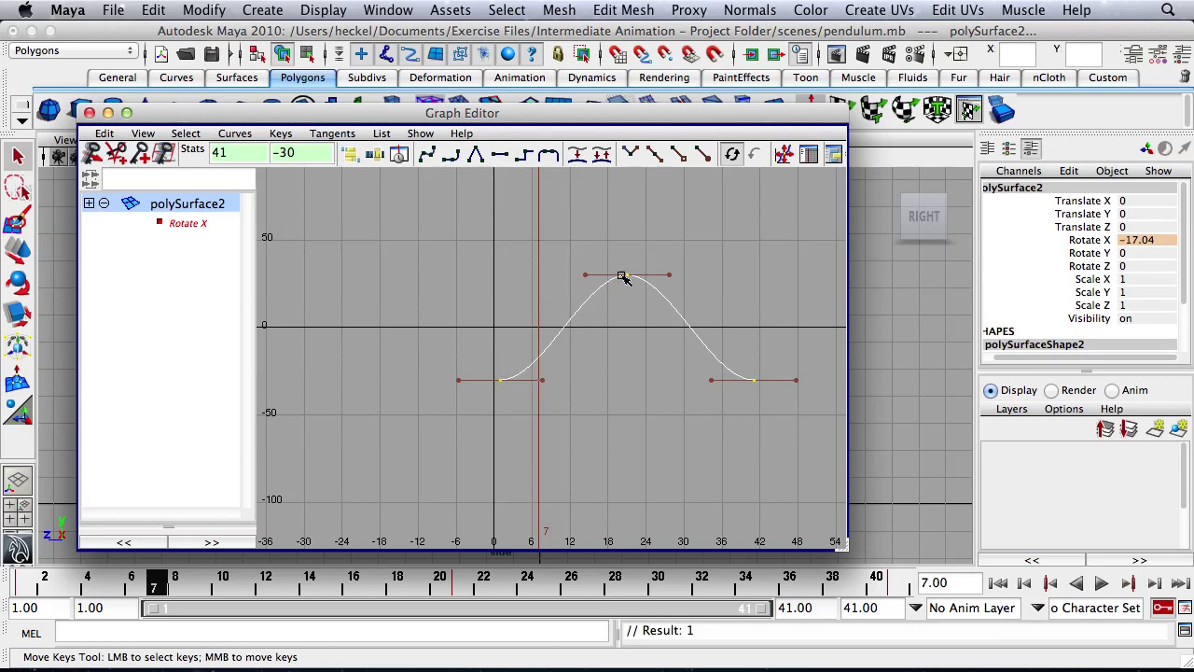
With the Graph Editor moved aside, play the eased swing, stopping at frame 33.
left_click_drag(499, 113, 1076, 89)
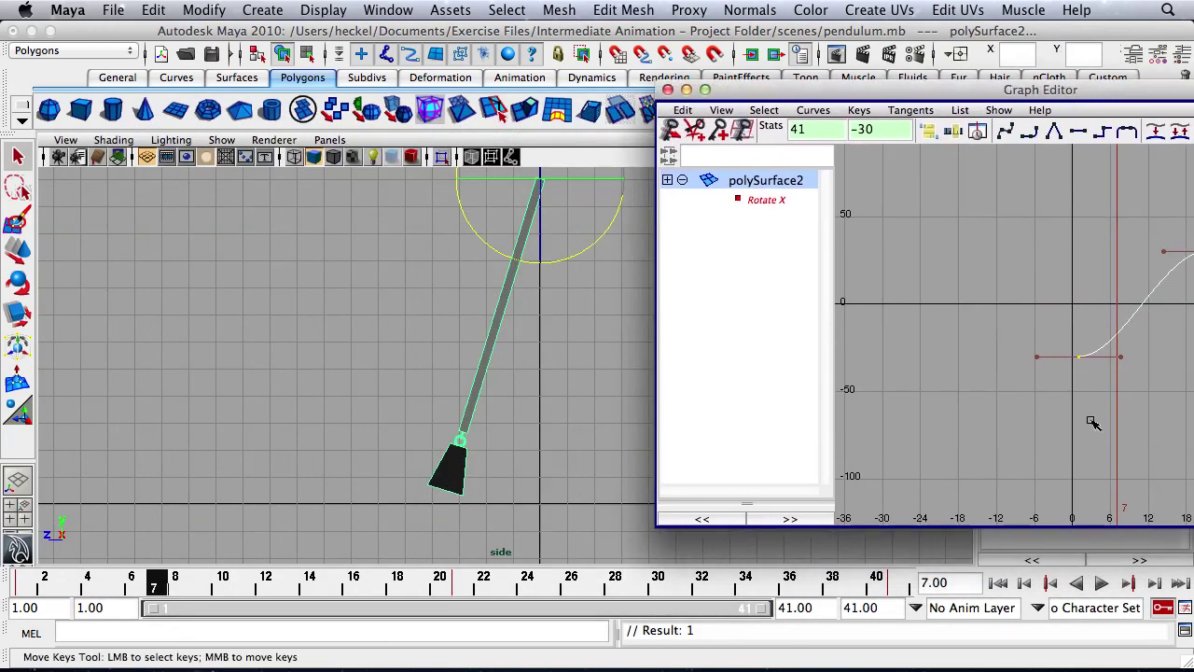
left_click(1101, 583)
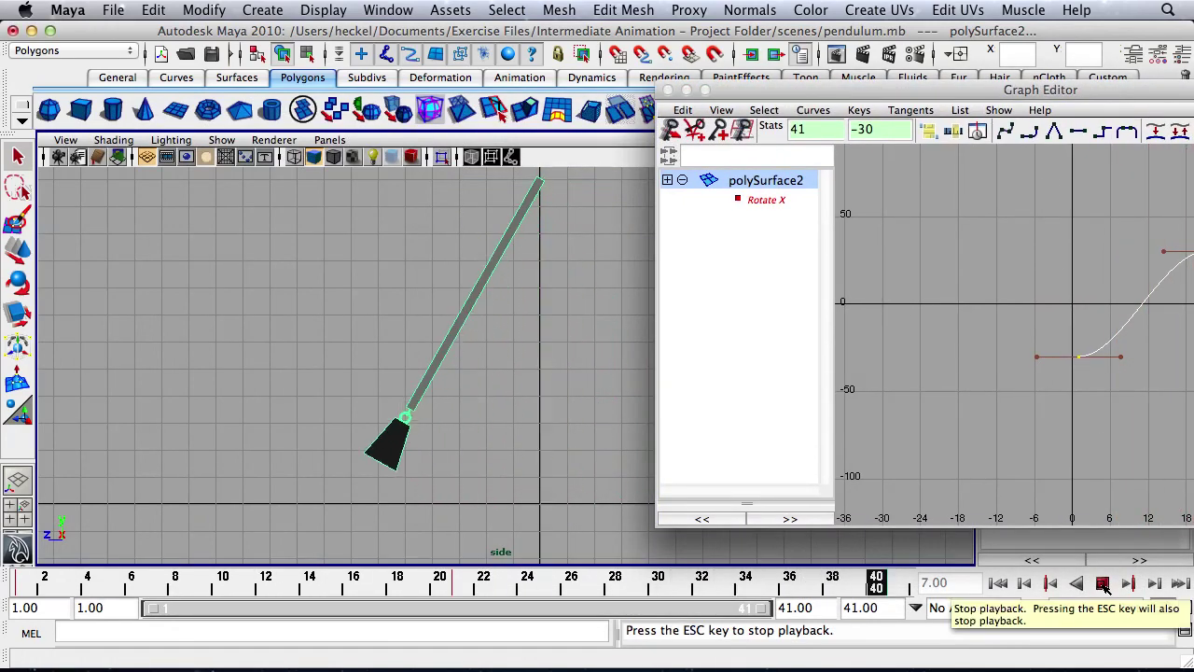
left_click_drag(928, 90, 1075, 99)
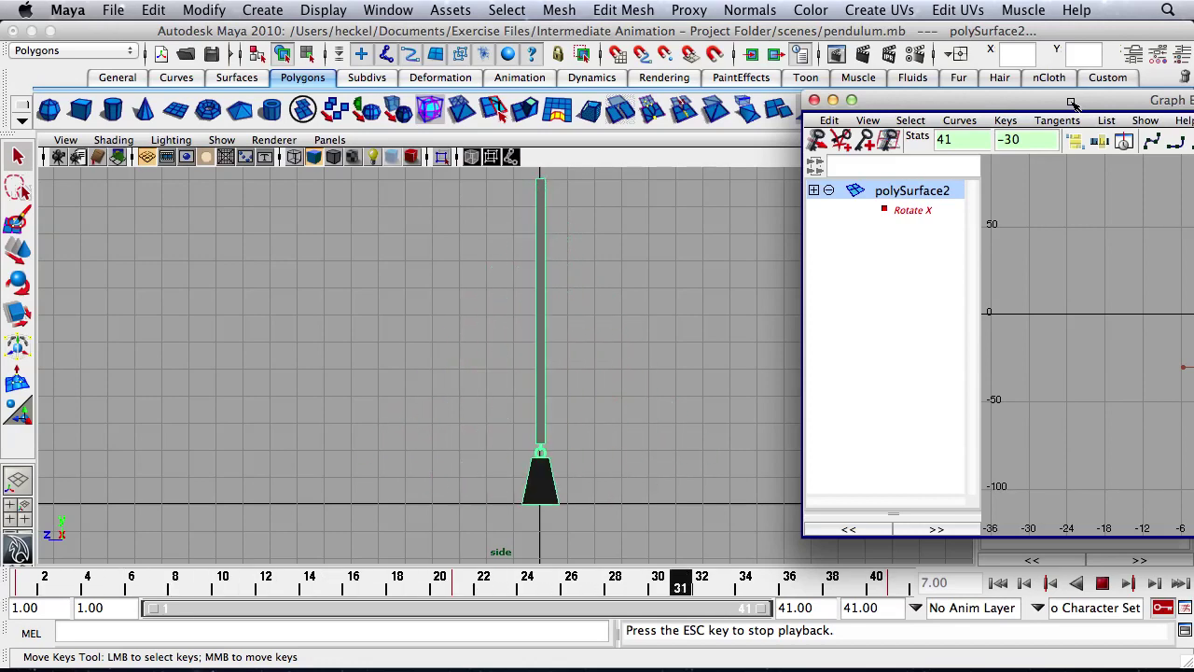
left_click(1101, 583)
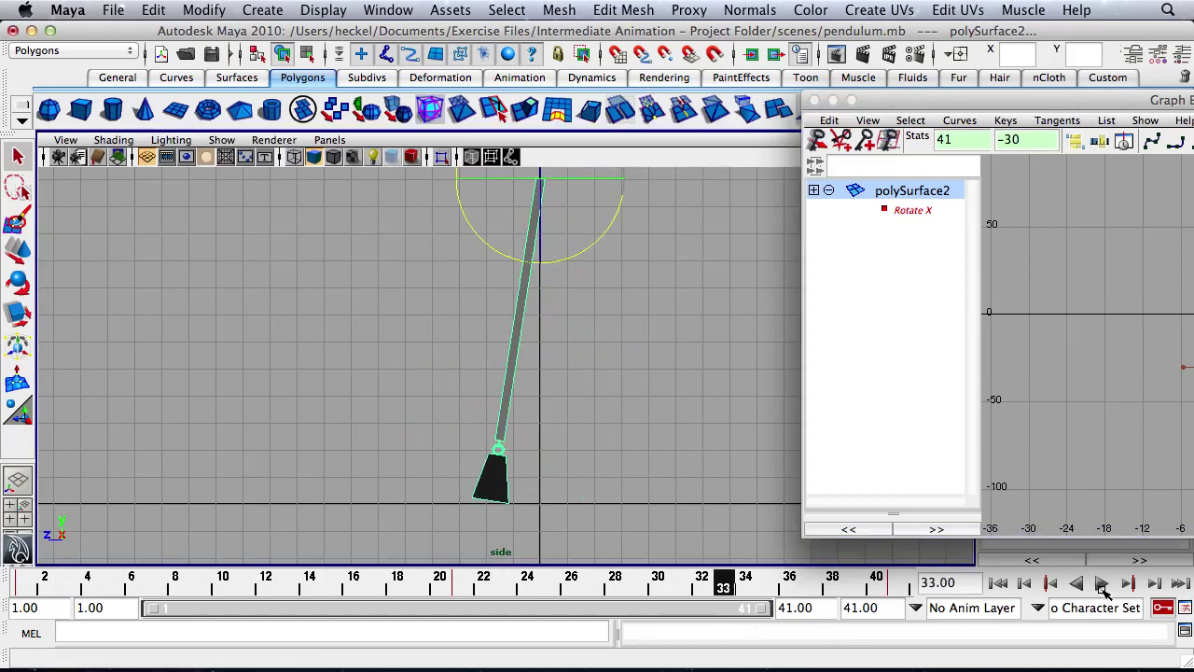
left_click_drag(1063, 103, 446, 119)
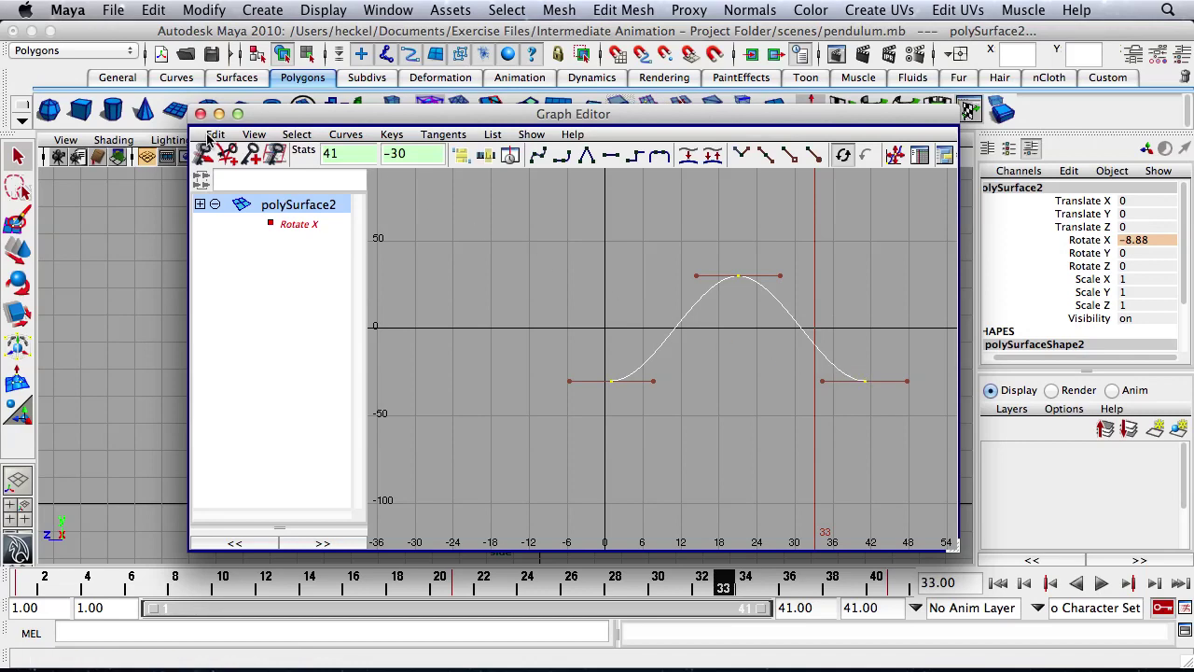
Close the Graph Editor and replay the swing, stopping near its peak.
left_click(199, 114)
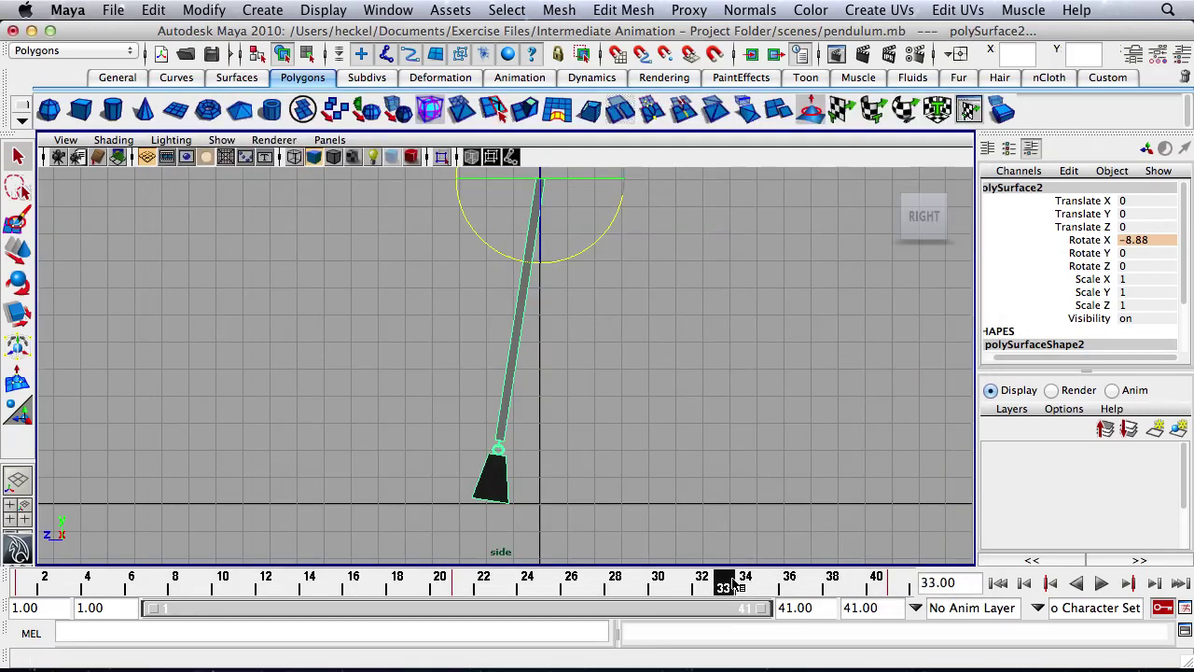
key("alt+v")
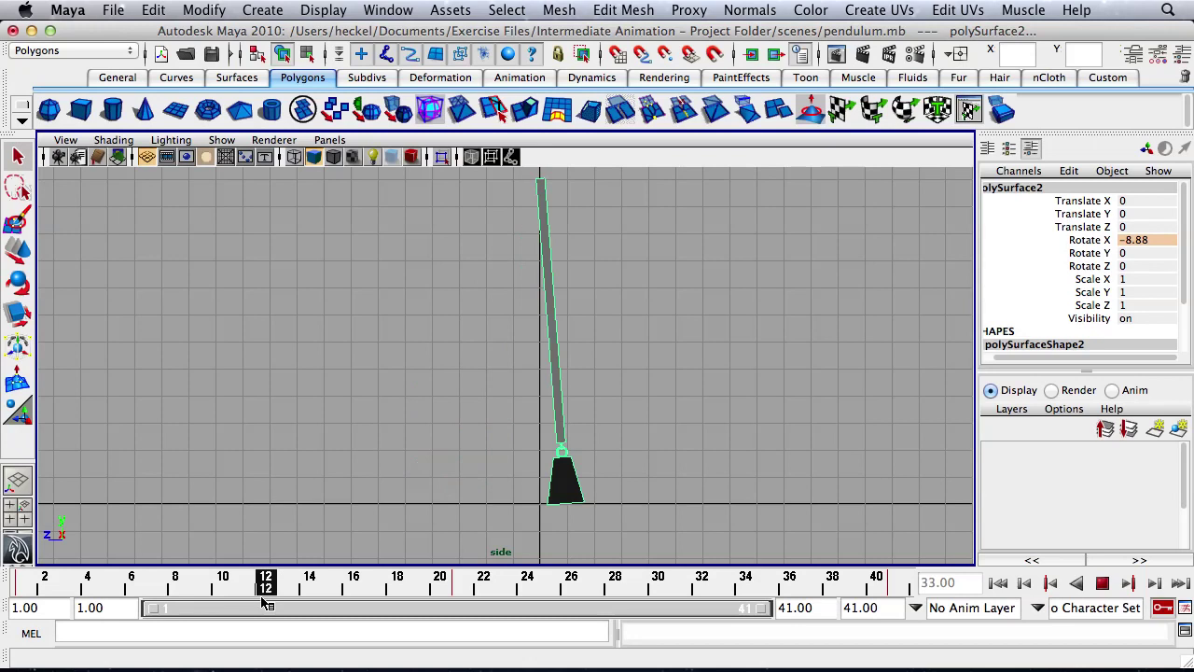
key("alt+shift+v")
key("e")
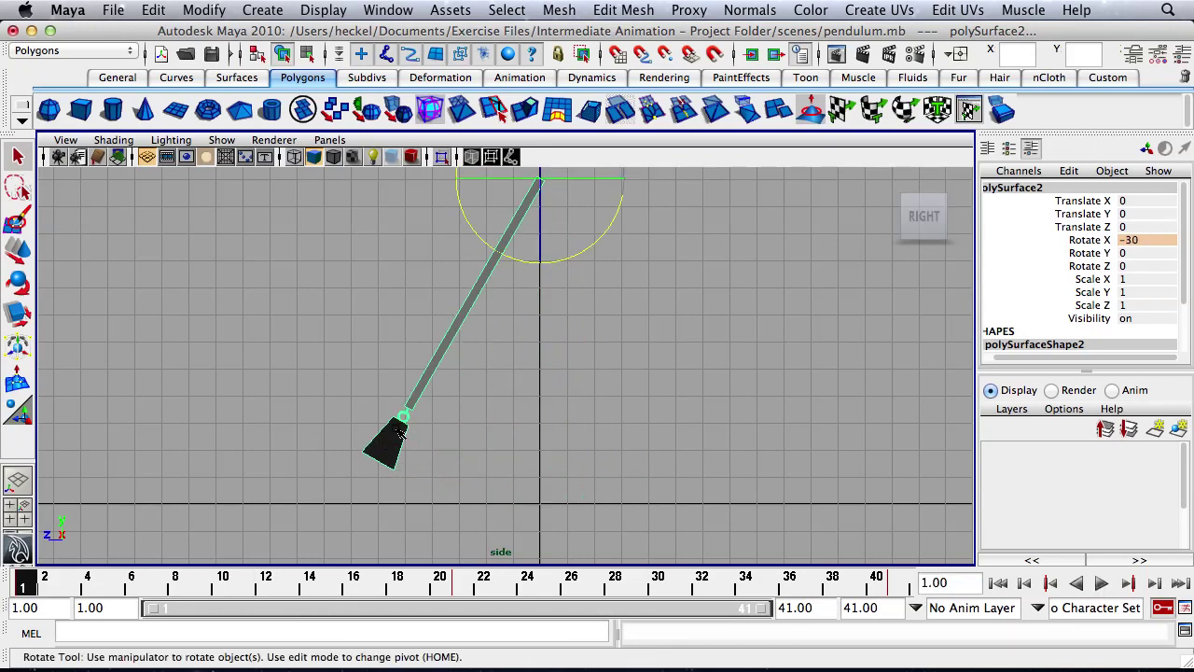
key("alt+v")
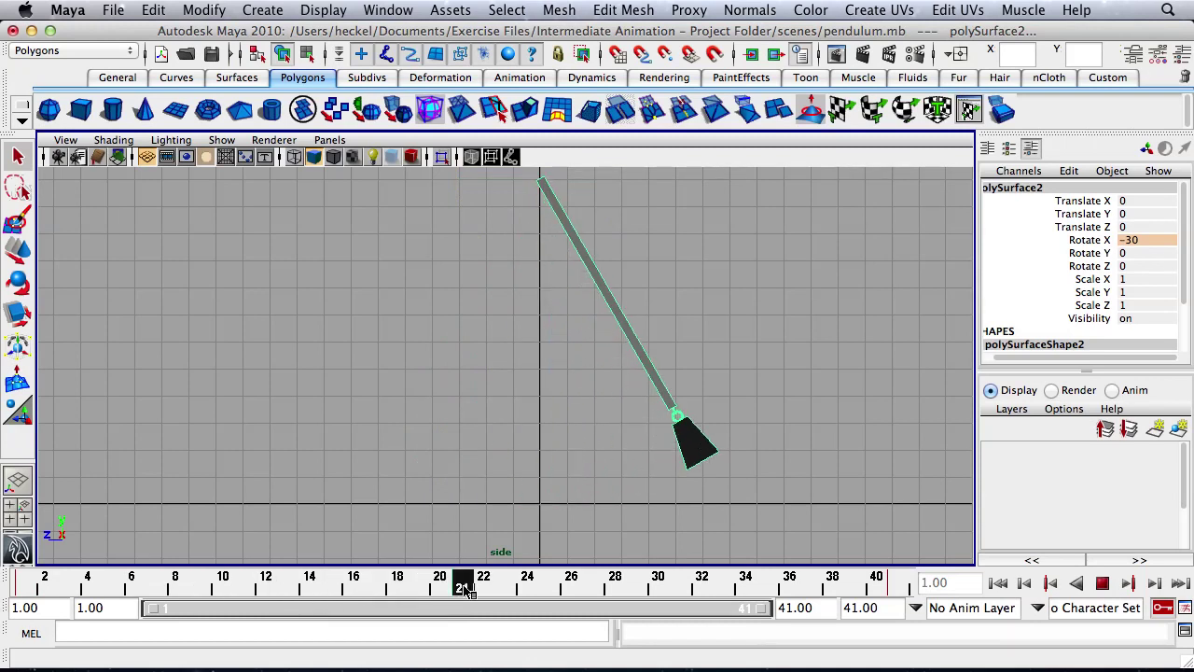
left_click(482, 583)
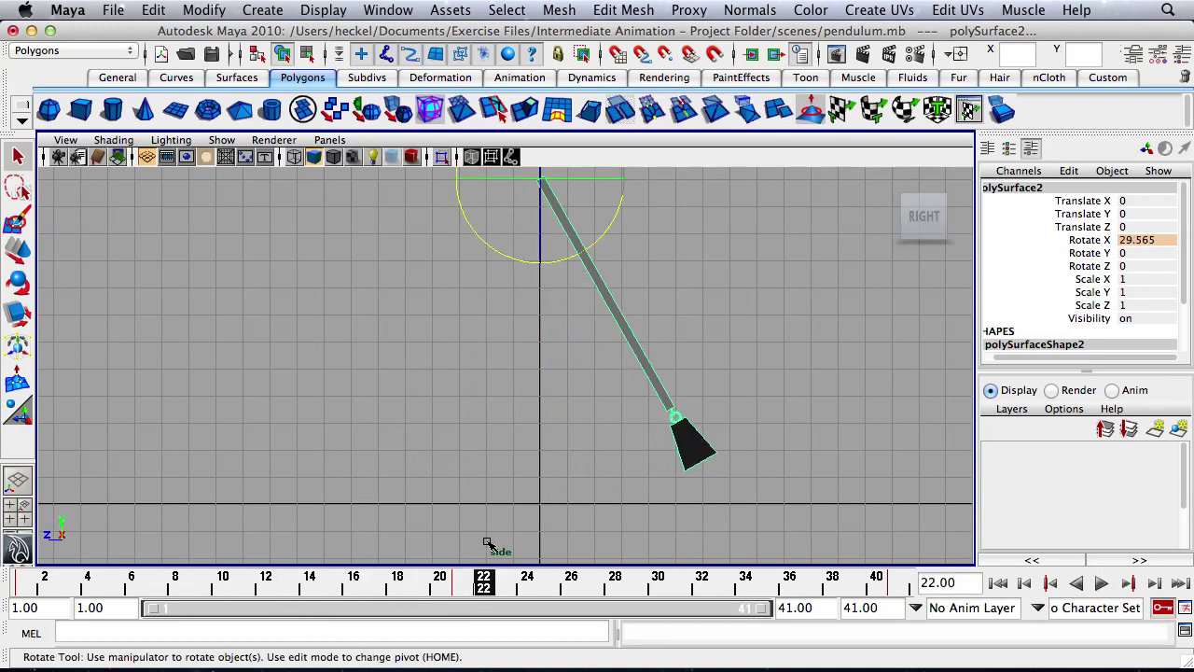
Step back to frame 21, replay from there, and stop at frame 25.
key("alt+comma")
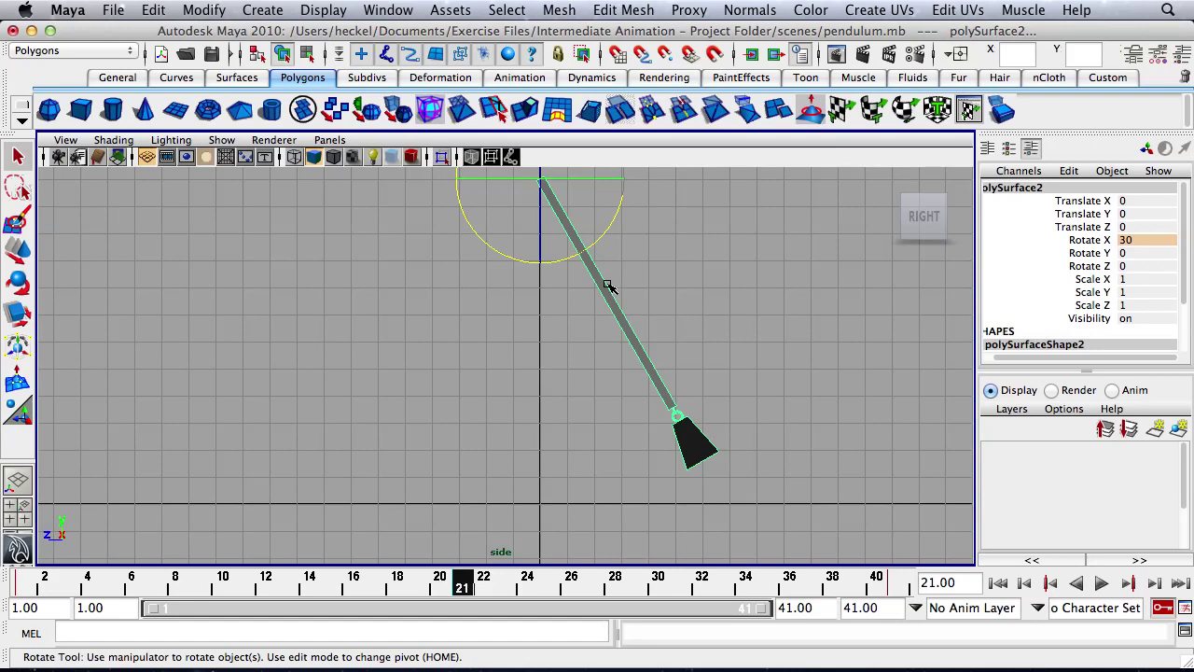
key("alt+v")
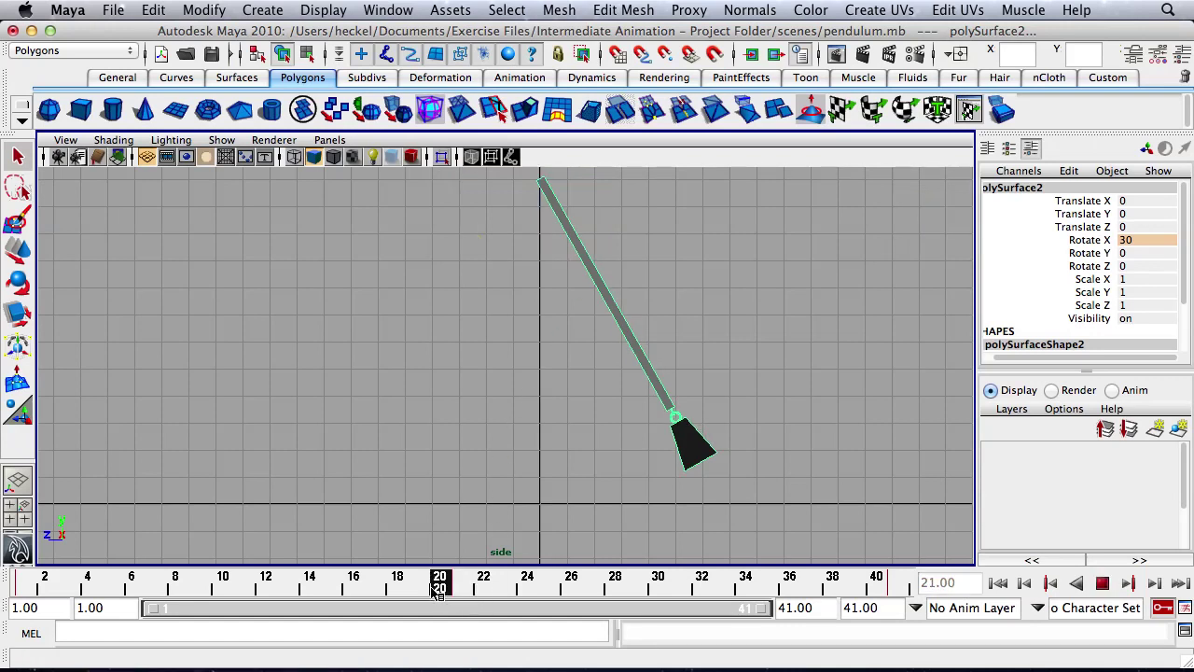
left_click(462, 597)
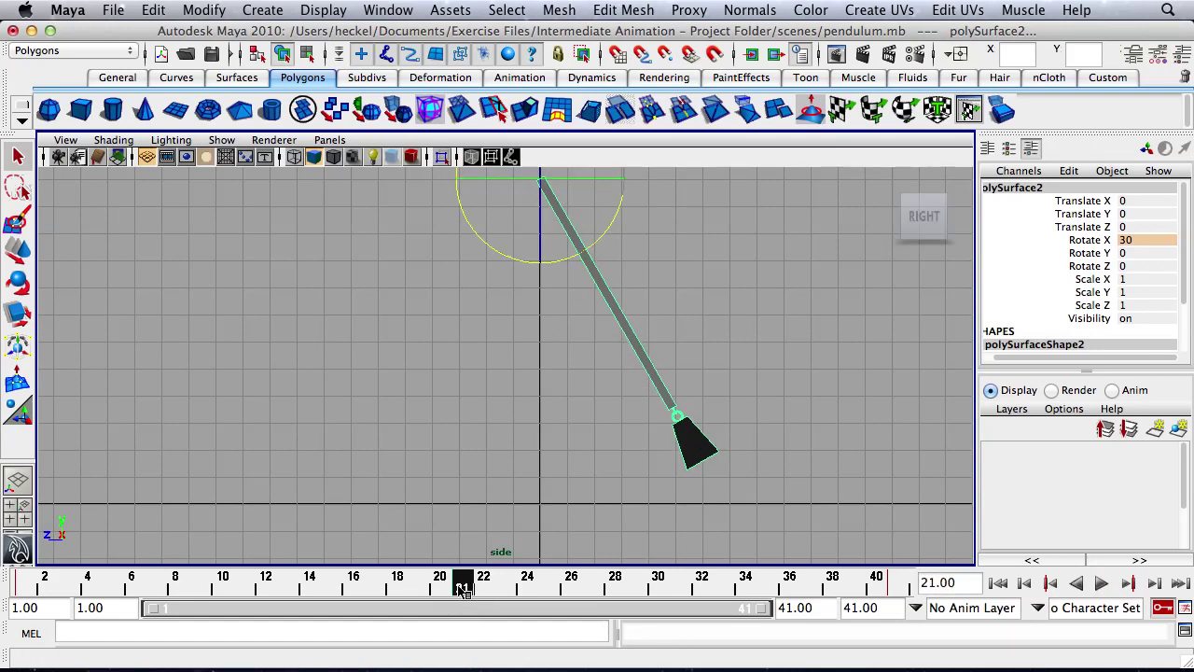
key("alt+v")
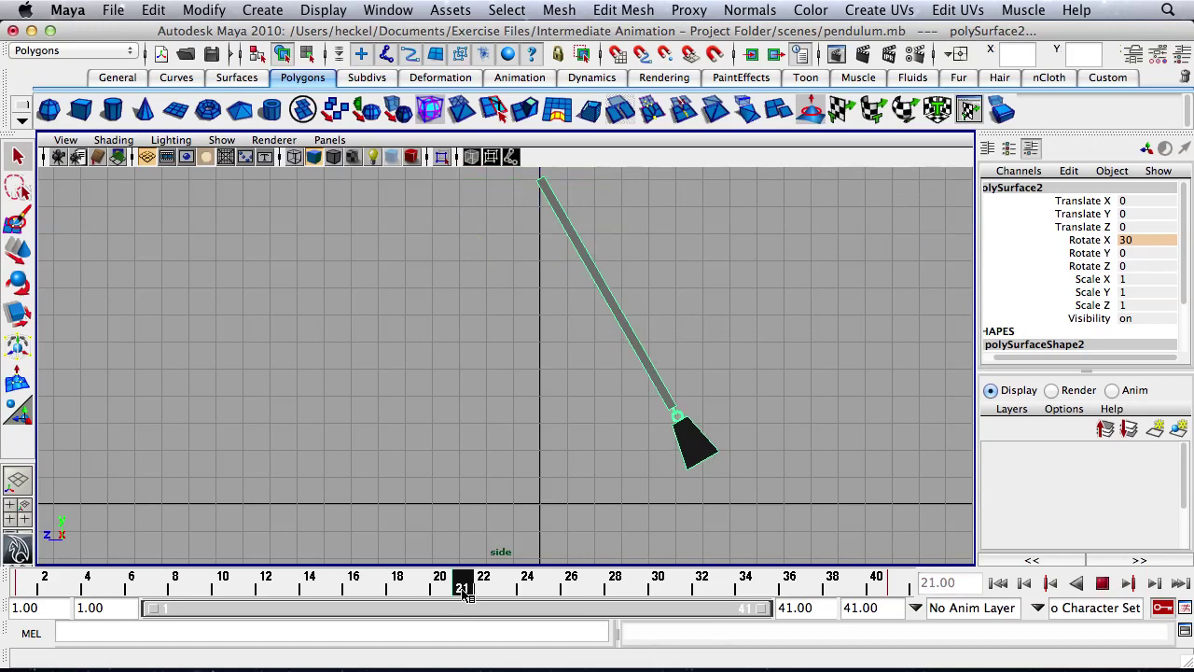
left_click(464, 595)
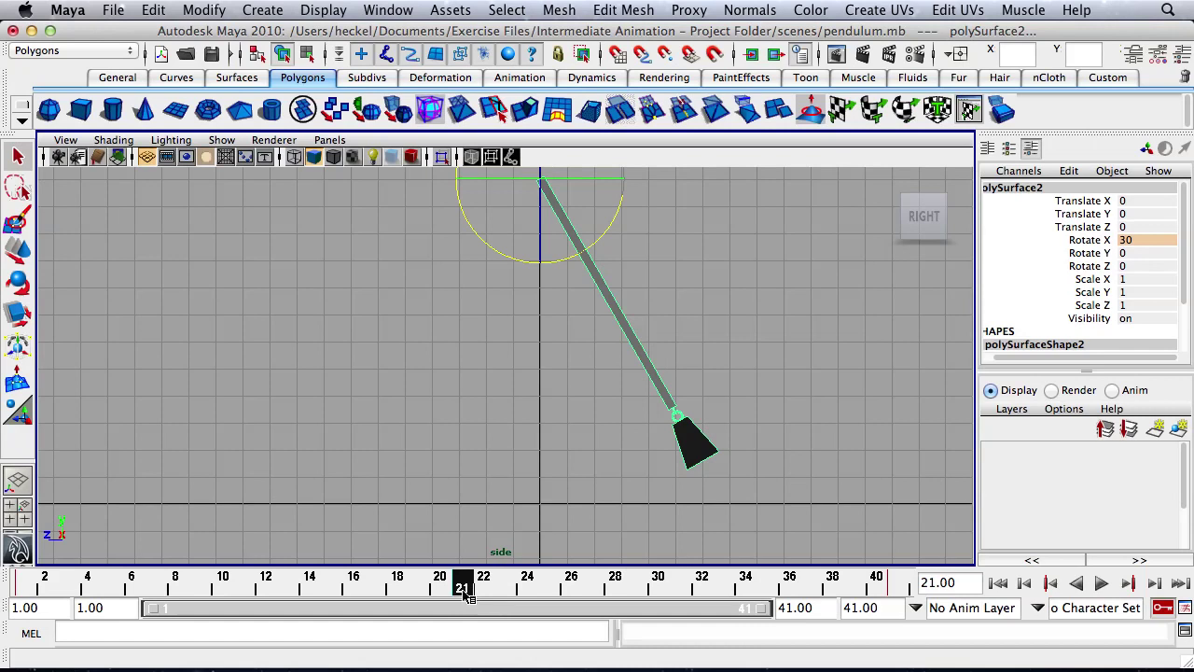
key("alt+v")
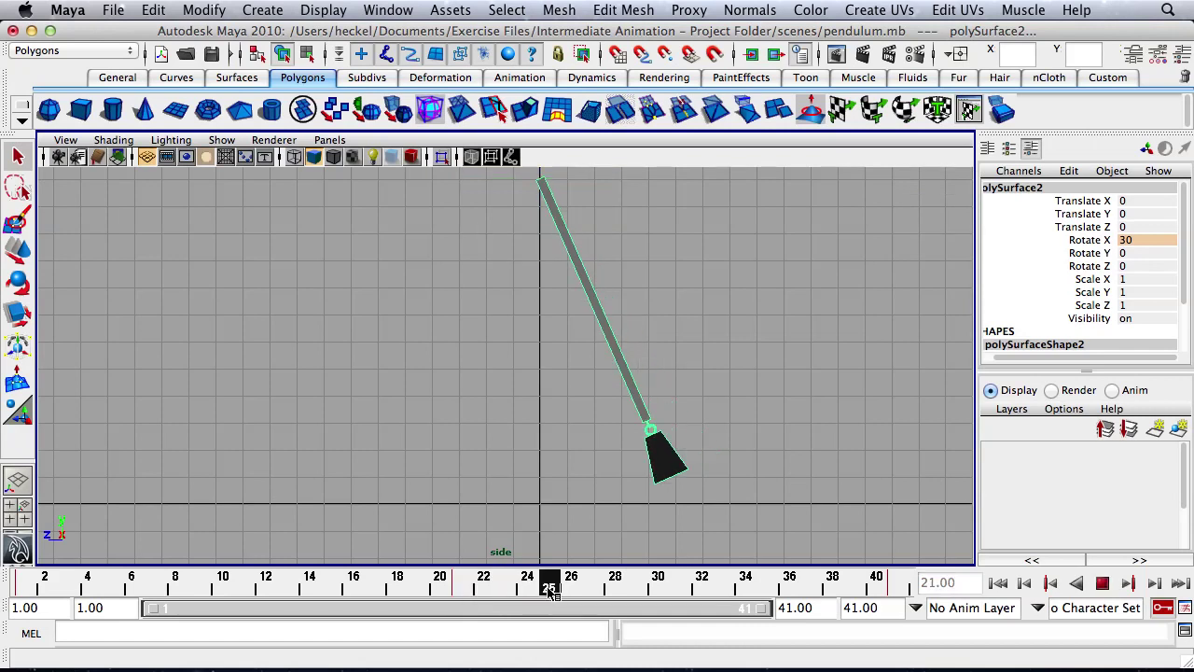
left_click(551, 592)
Select the pendulum weight and rotate it roughly 20 degrees on X.
left_click(678, 461)
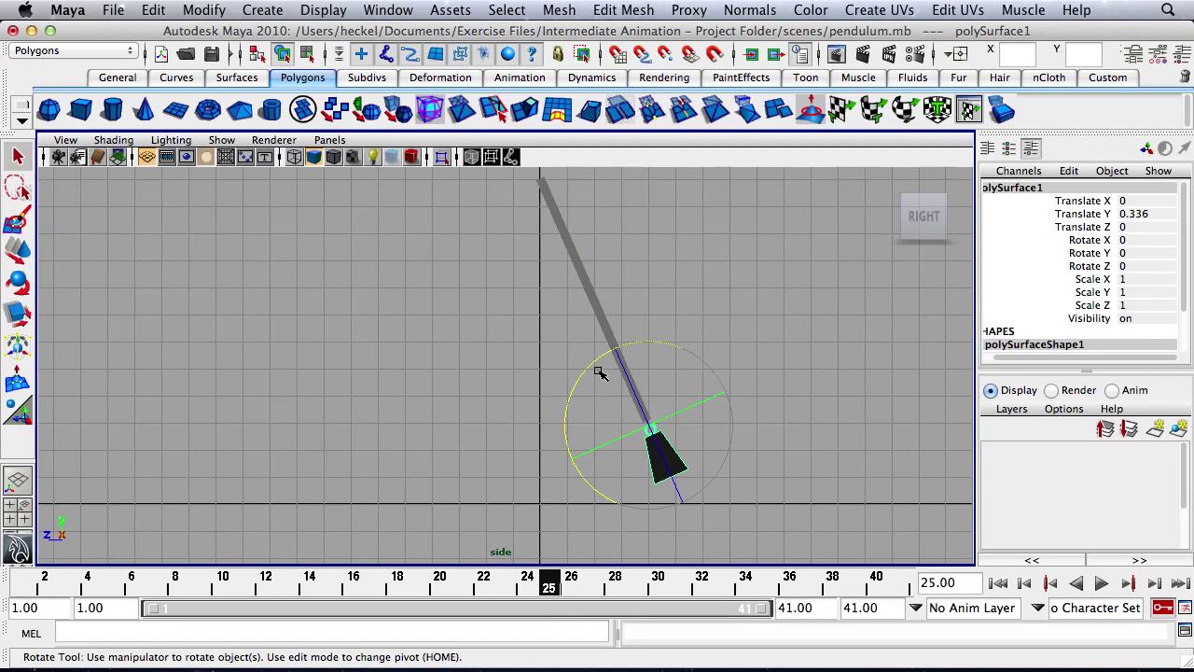
left_click_drag(596, 362, 577, 386)
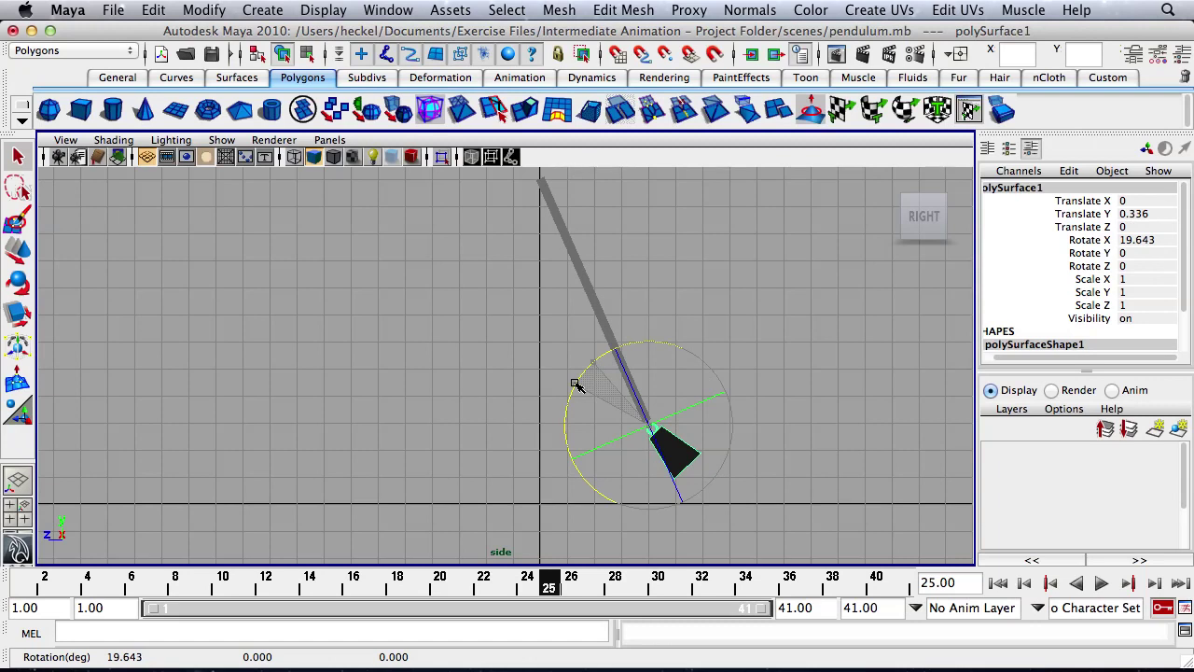
left_click_drag(577, 385, 571, 390)
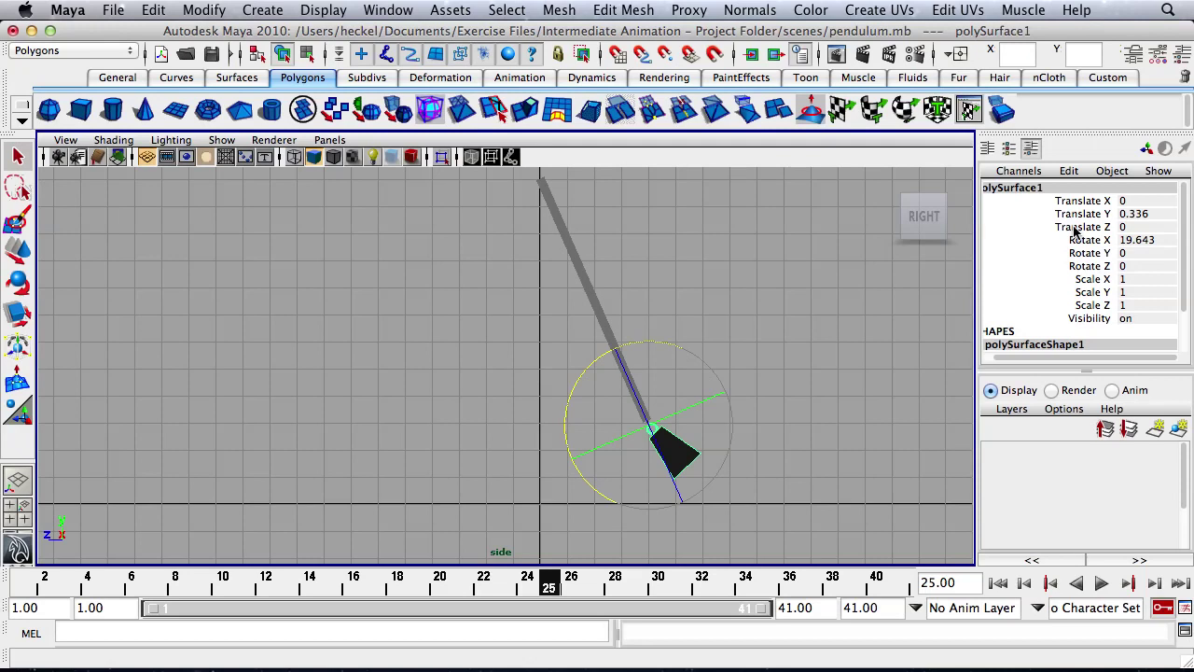
Enter exactly 20 for Rotate X and key it with Key Selected.
double_click(1145, 241)
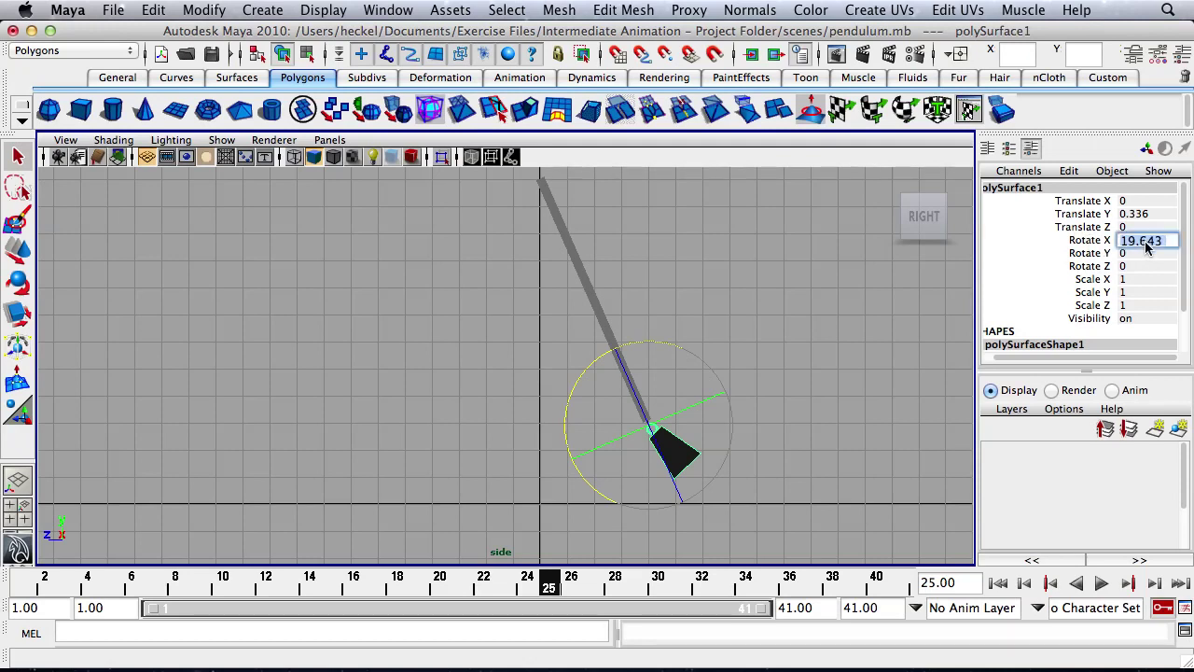
type("20")
key("Return")
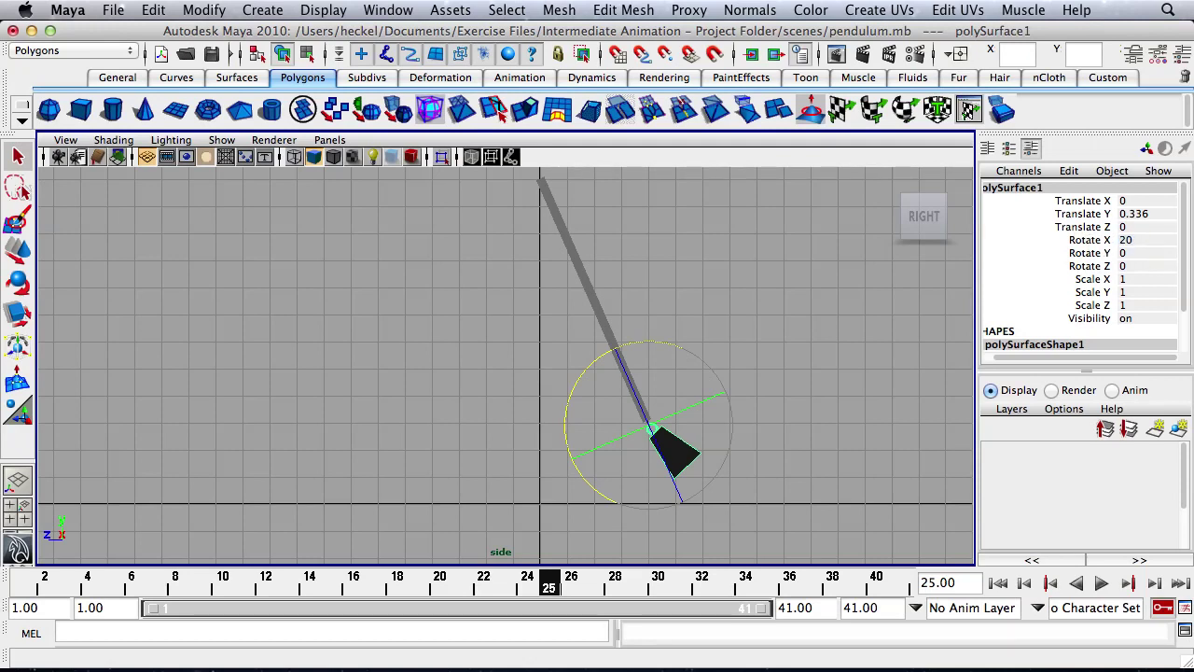
left_click(1088, 241)
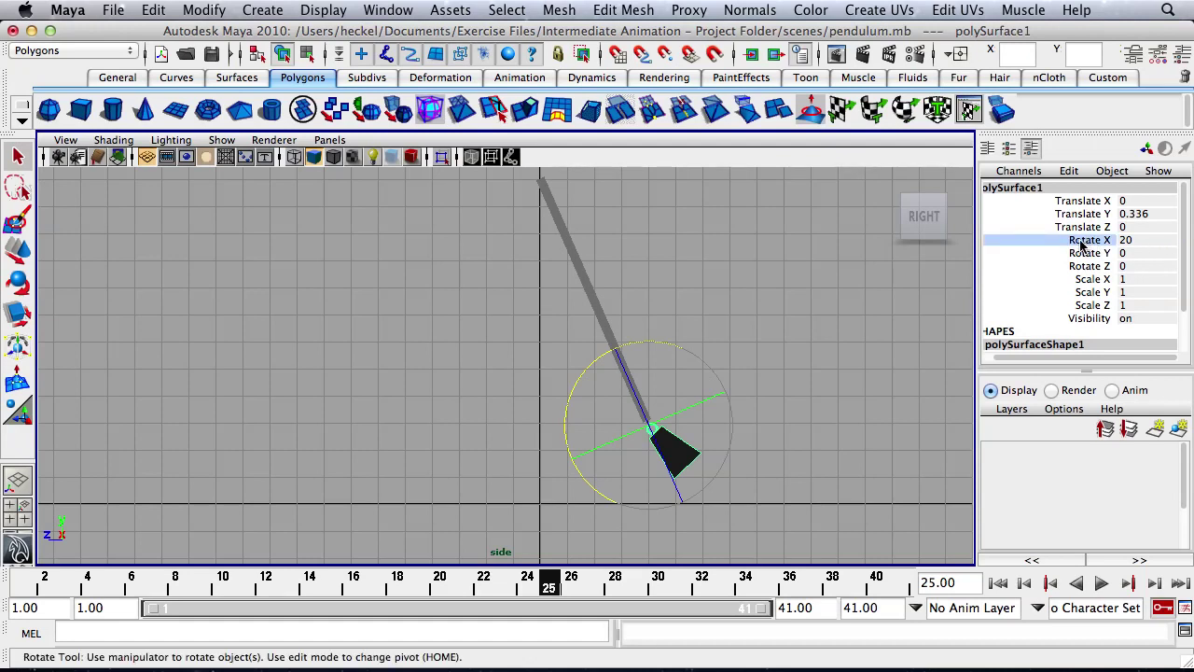
right_click(1080, 245)
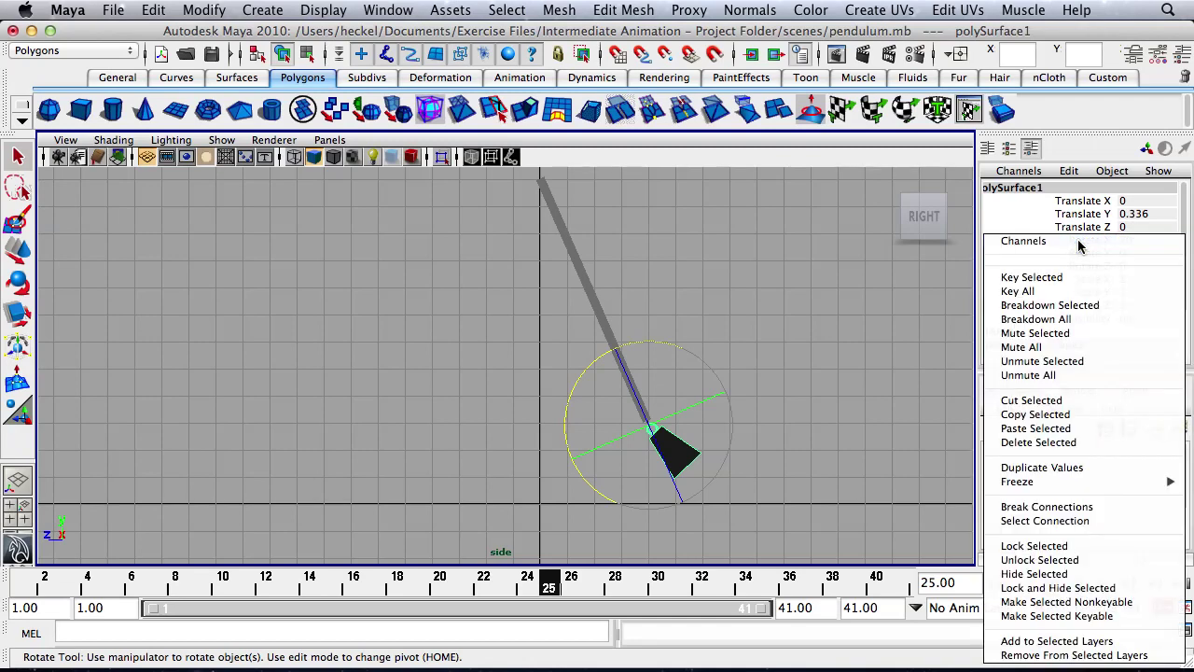
left_click(1031, 277)
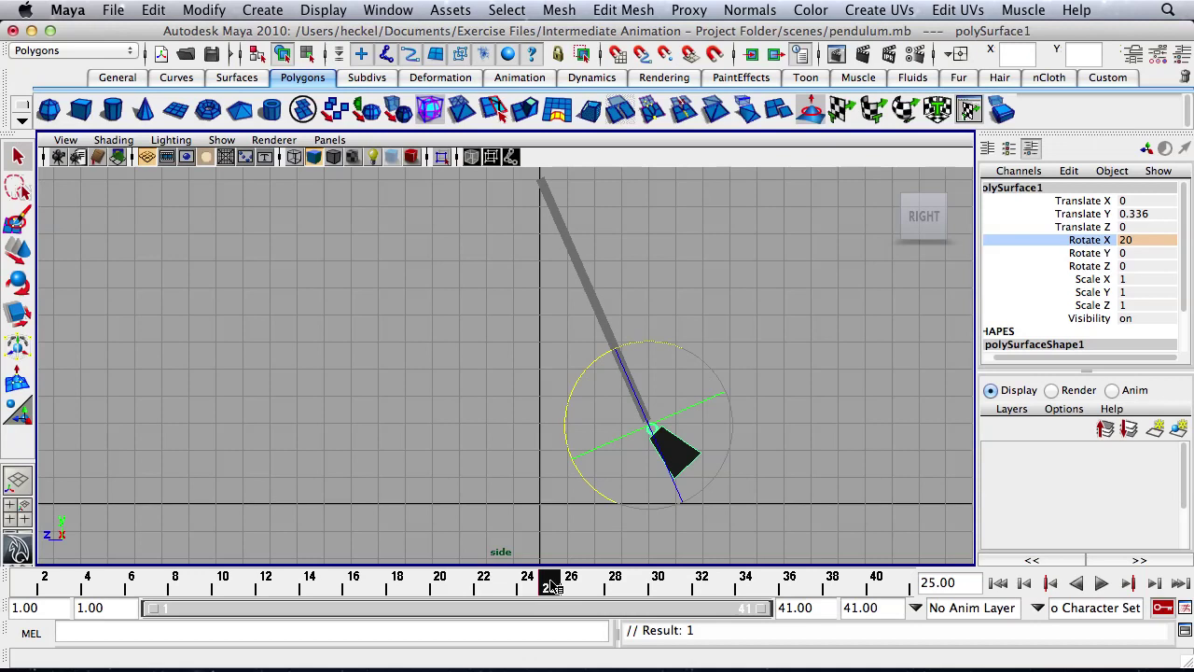
At frame 5, rotate the pendulum weight and key its Rotate X at -20.
mouse_move(551, 585)
left_mouse_down()
mouse_move(352, 597)
mouse_move(178, 628)
mouse_move(112, 610)
left_mouse_up()
key("e")
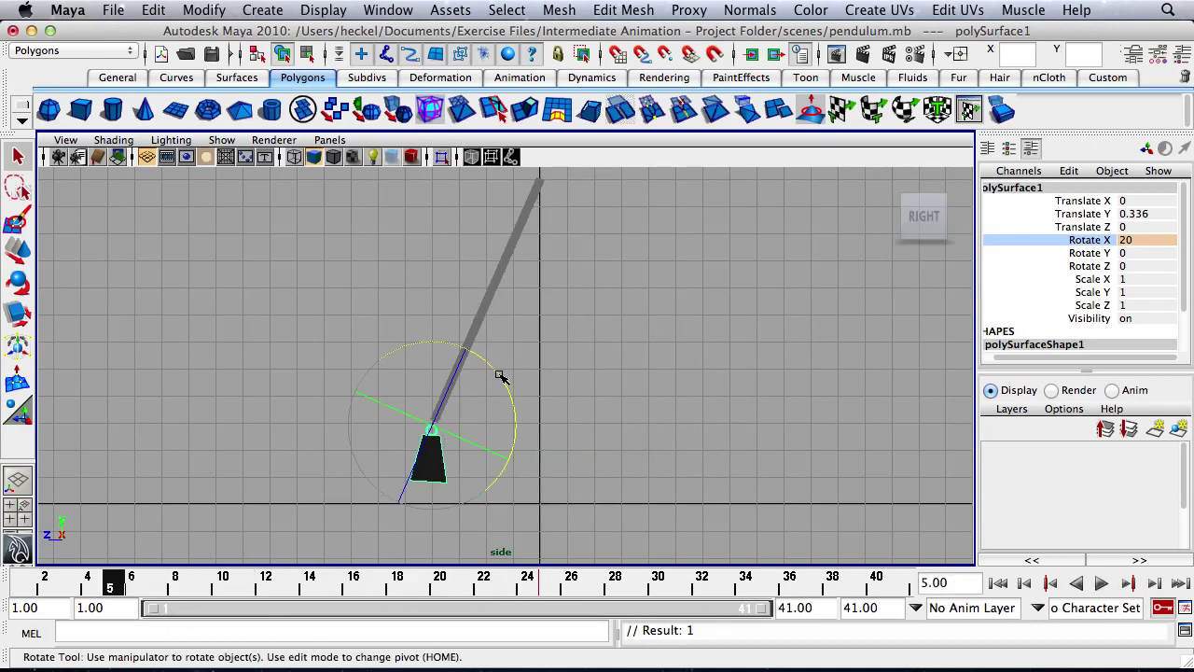
left_click_drag(500, 372, 496, 432)
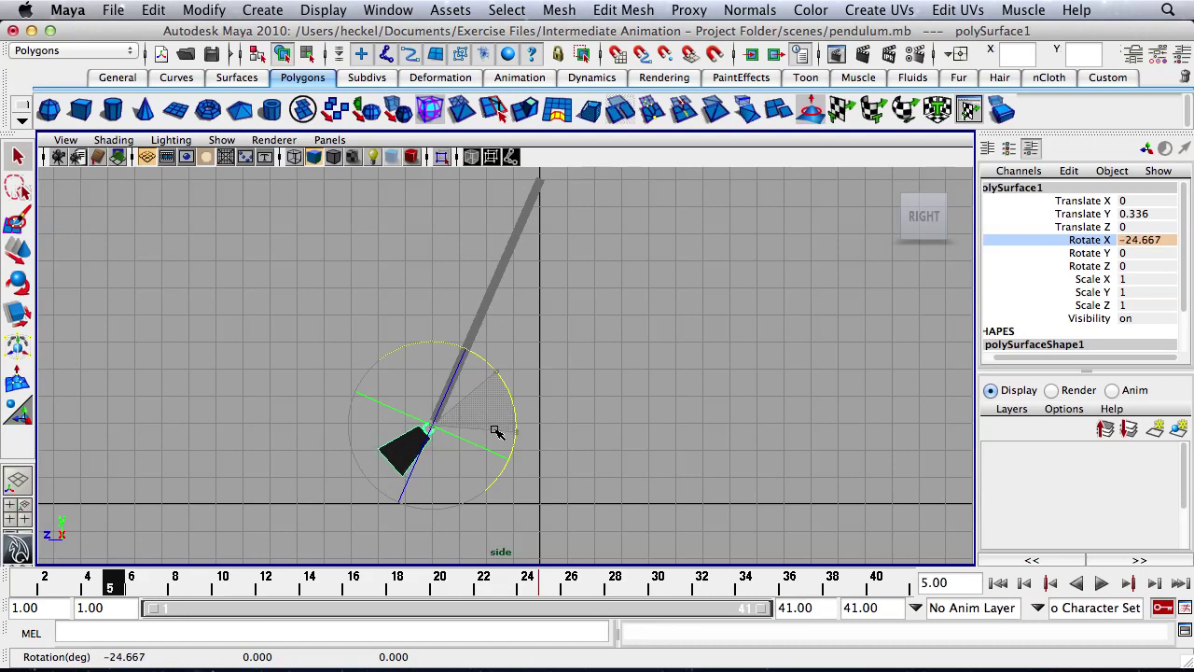
key("shift+e")
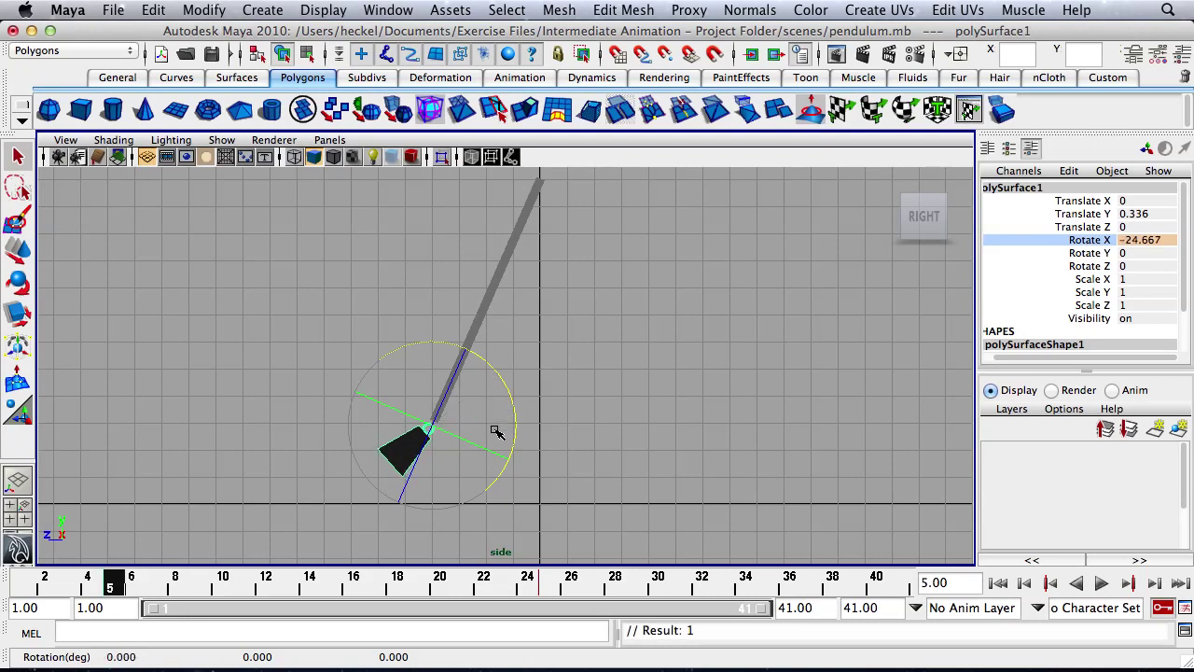
left_click(1157, 240)
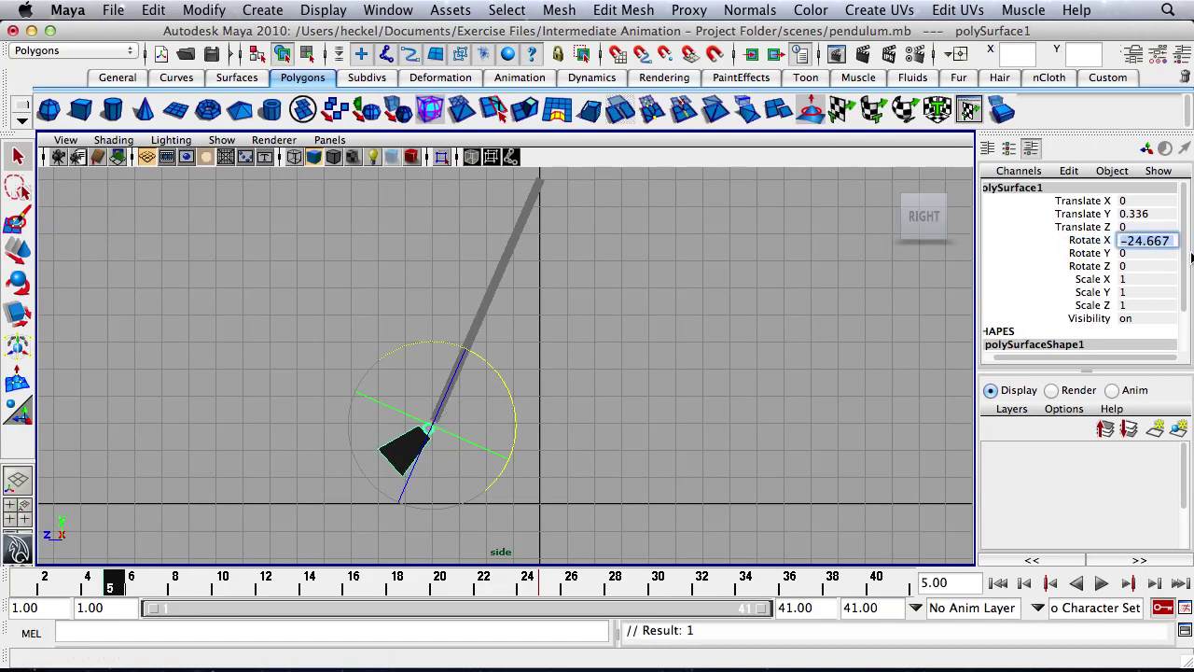
type("-20")
key("Return")
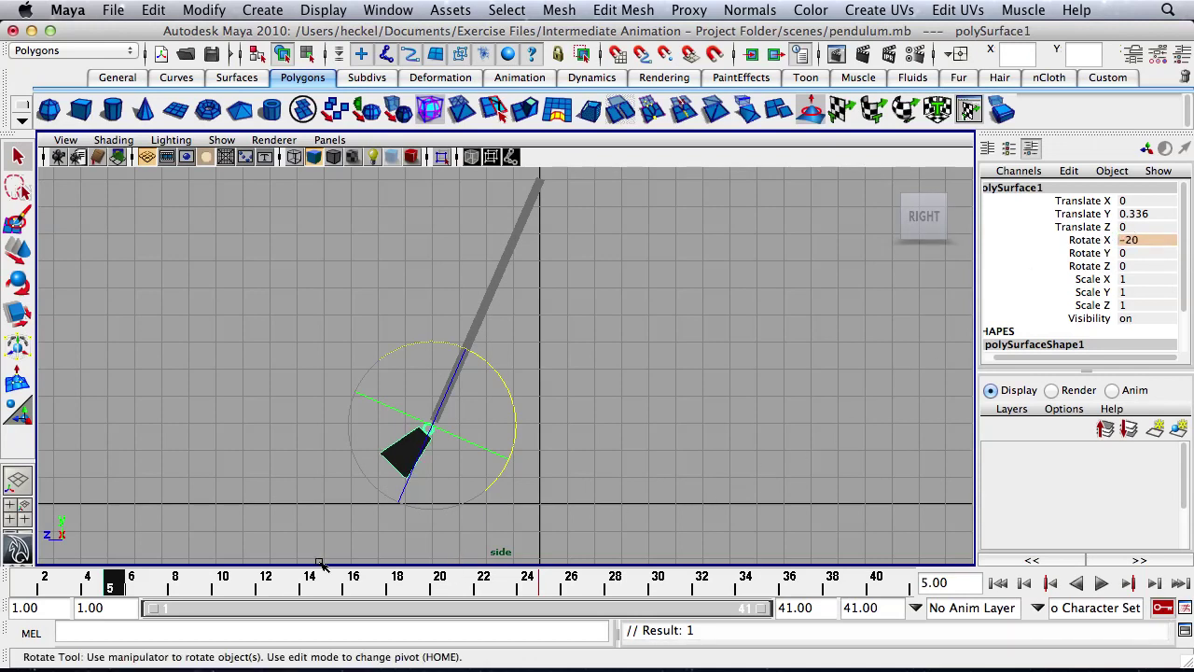
Play back the swing and scrub through it up to frame 41.
key("alt+v")
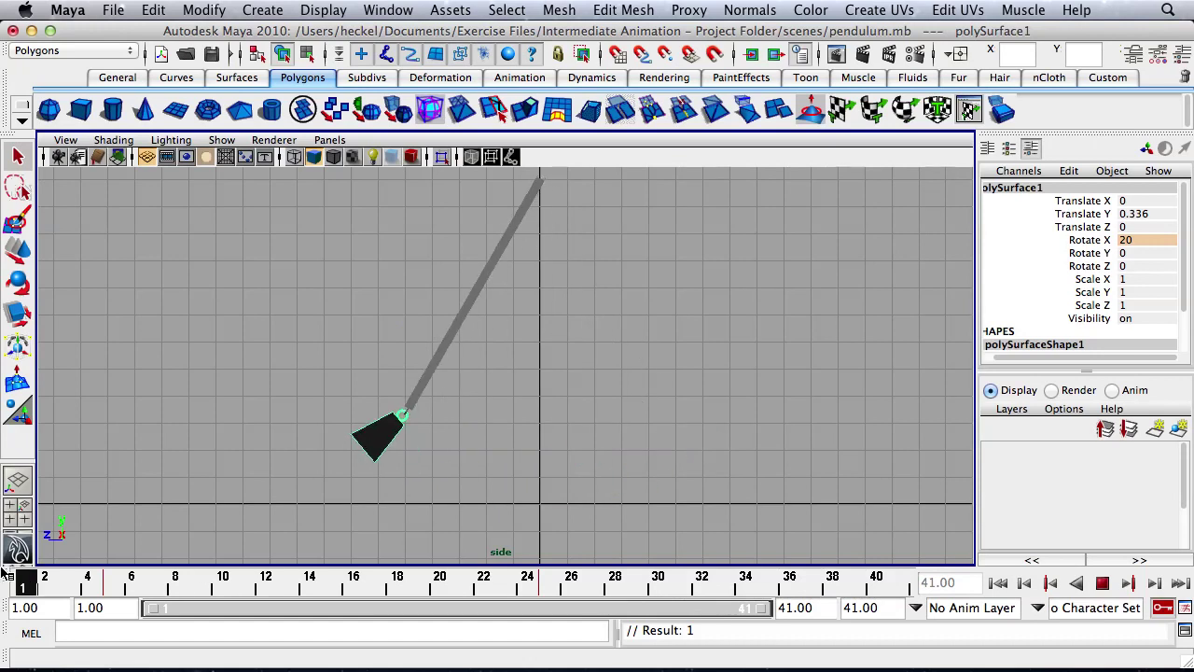
left_click_drag(108, 573, 930, 629)
key("Escape")
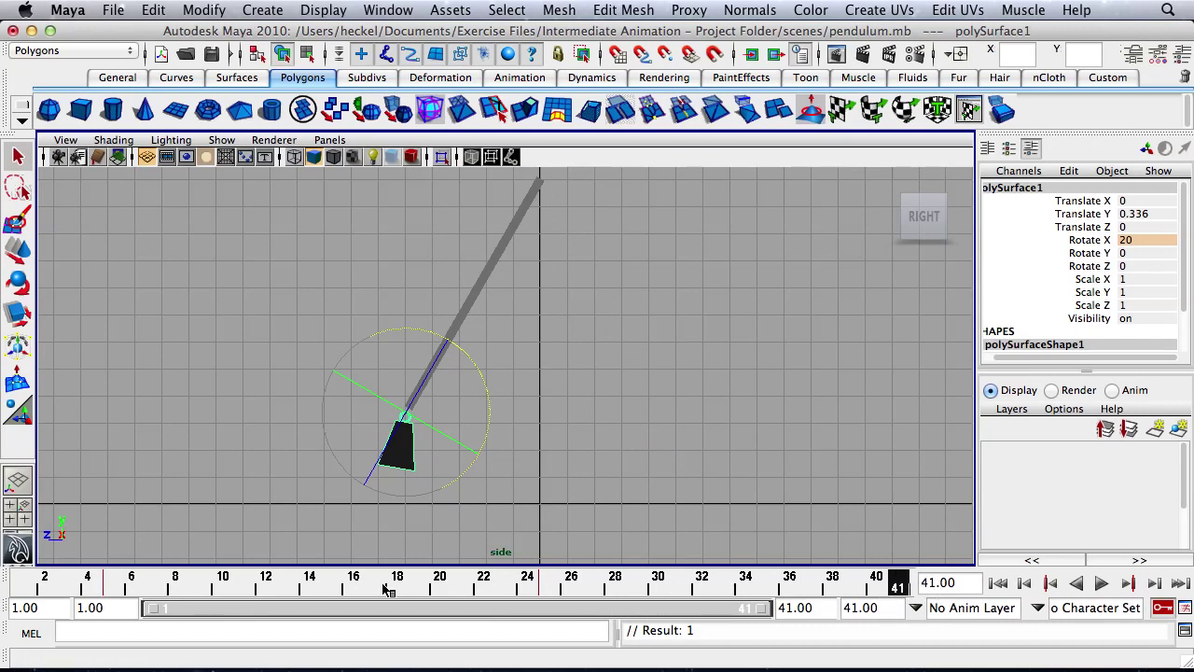
key("alt+v")
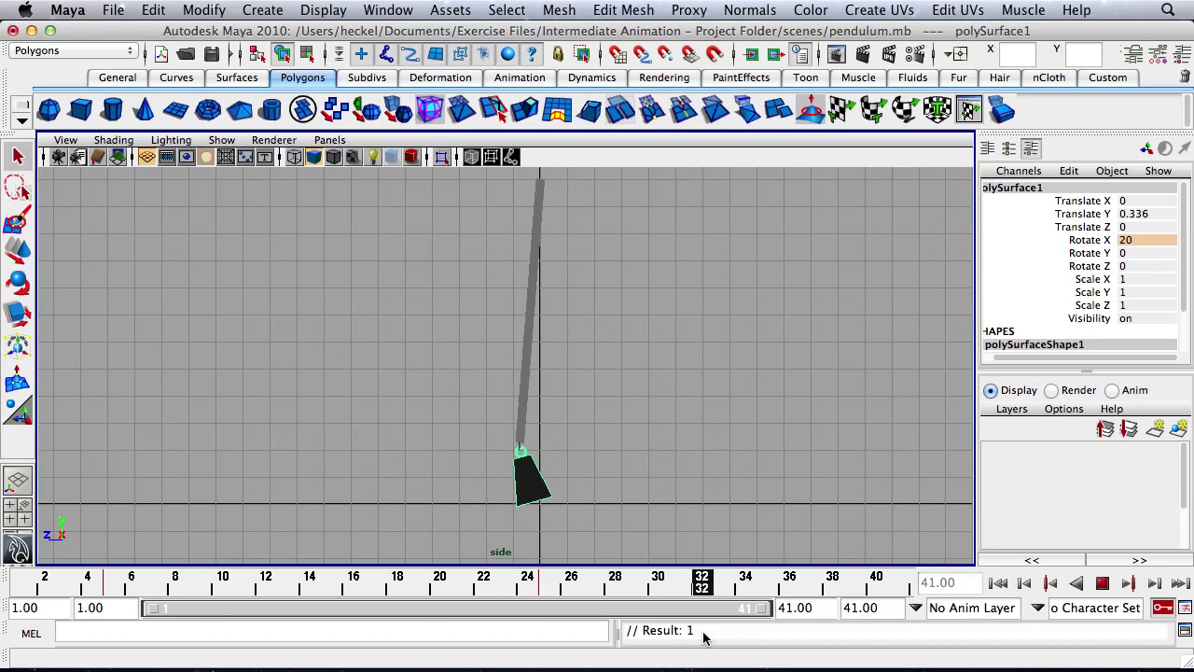
key("alt+v")
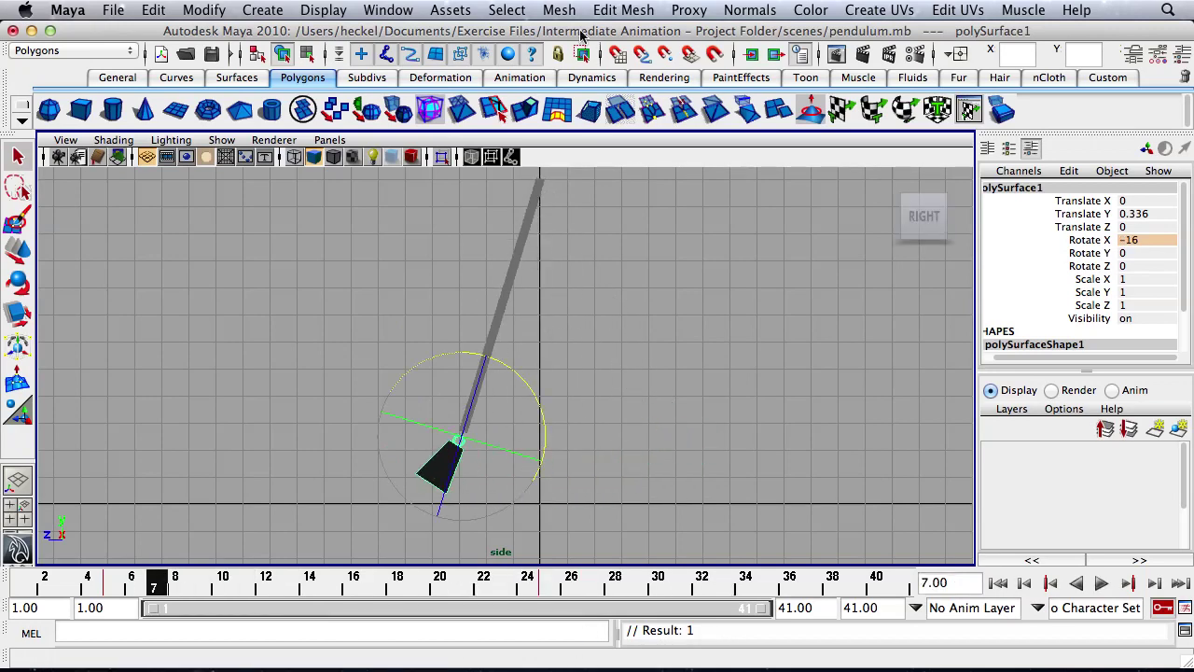
Open the Graph Editor from Window > Animation Editors and position its window.
left_click(376, 11)
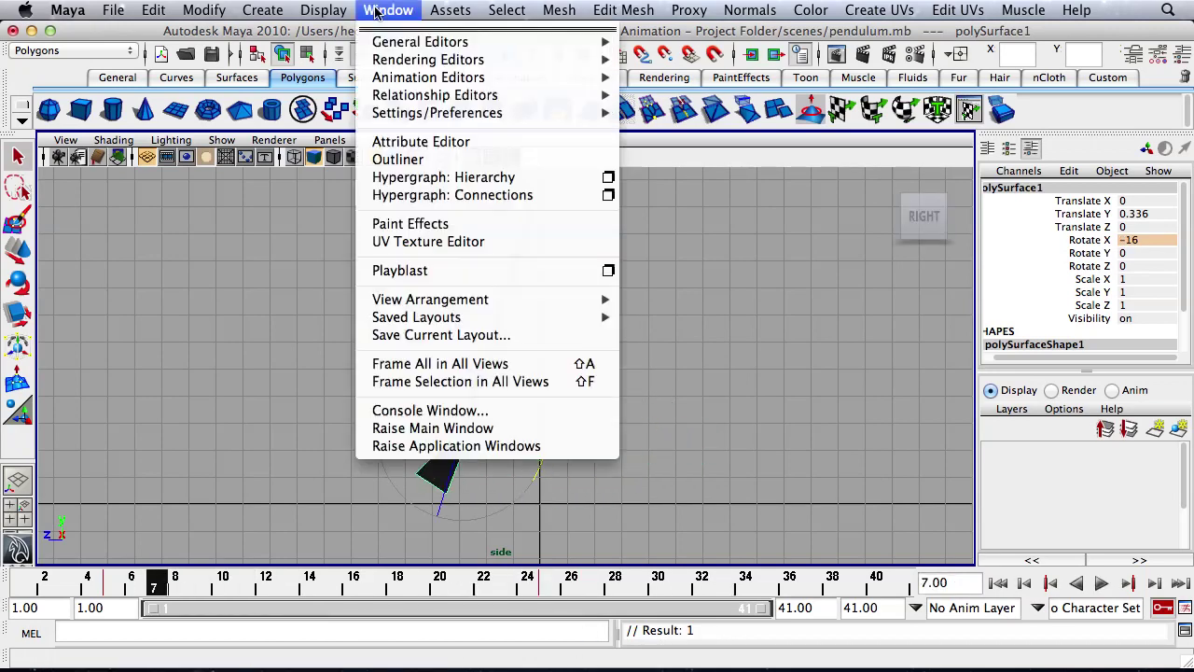
mouse_move(432, 78)
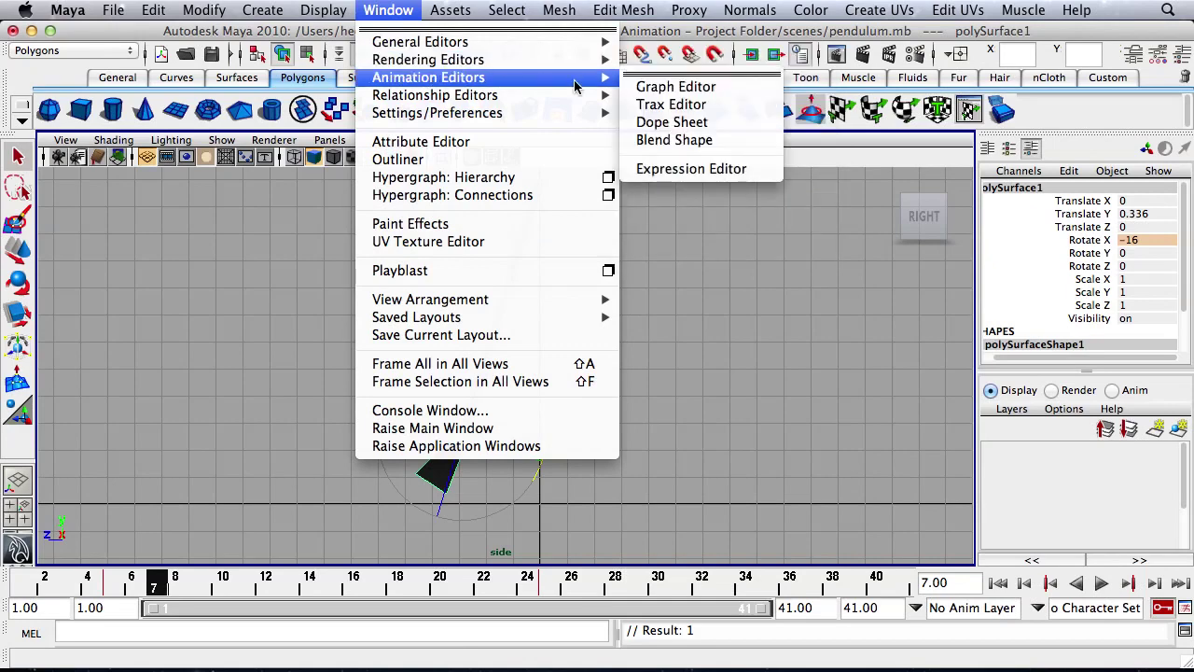
left_click(695, 86)
left_click_drag(439, 110, 527, 152)
Show polySurface1's Rotate X curve, framed and zoomed out to see more frames.
left_click(732, 261)
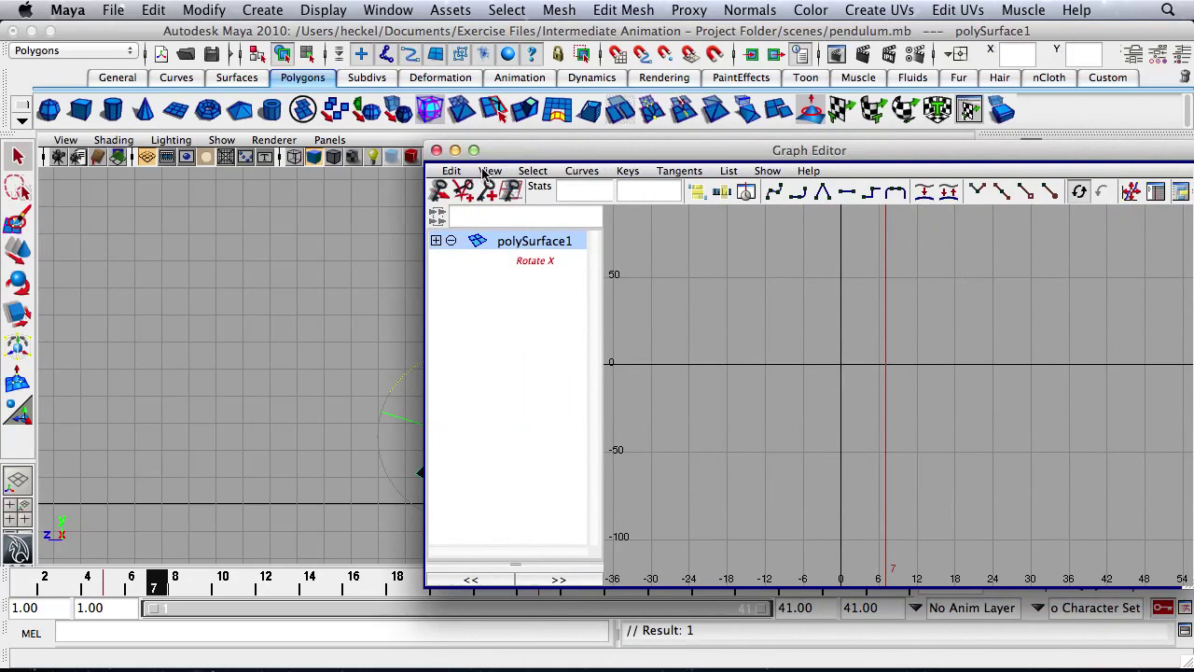
left_click(488, 172)
left_click(515, 218)
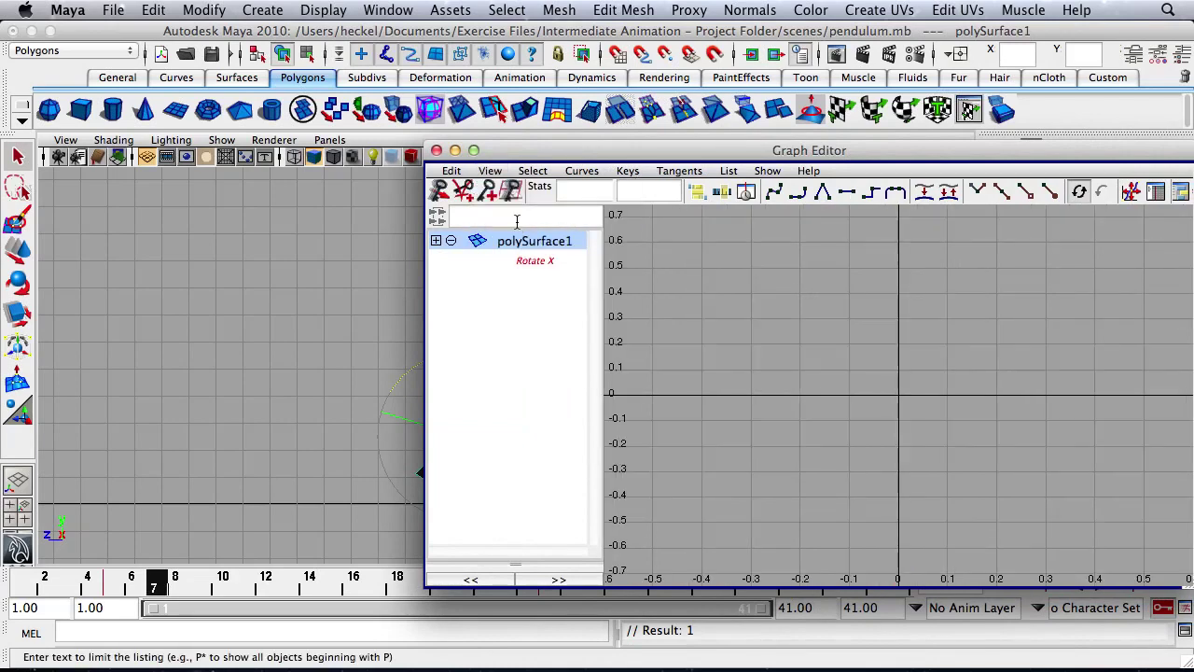
left_click(546, 261)
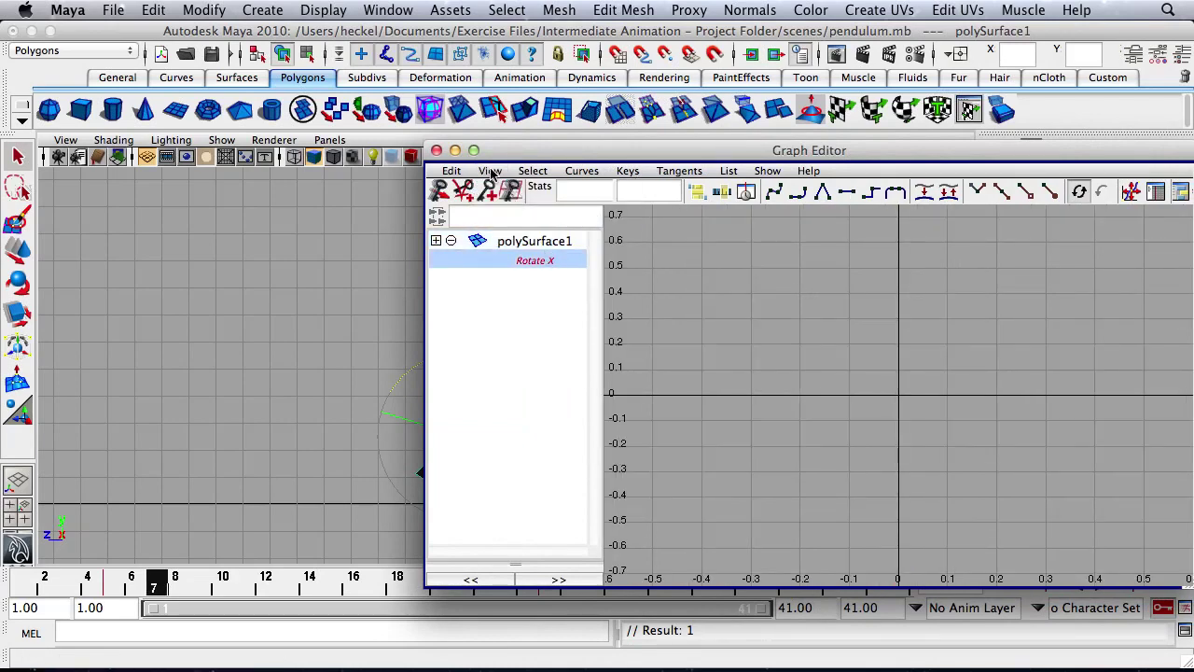
left_click(491, 172)
left_click(518, 234)
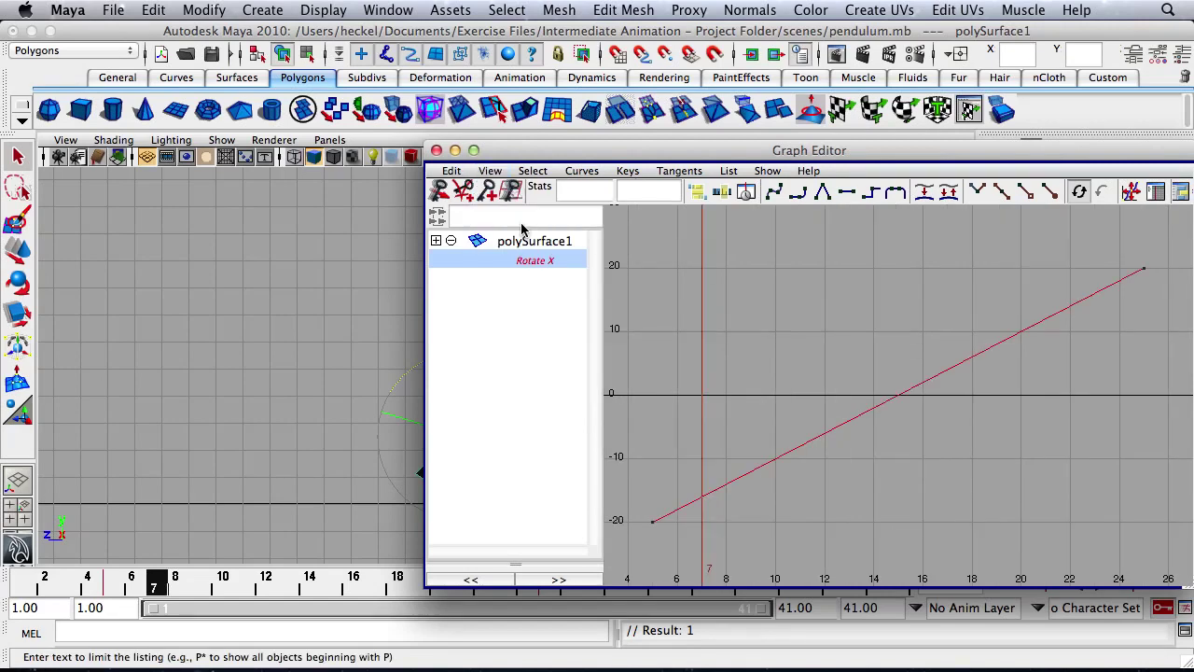
right_click_drag(853, 386, 794, 389, "alt")
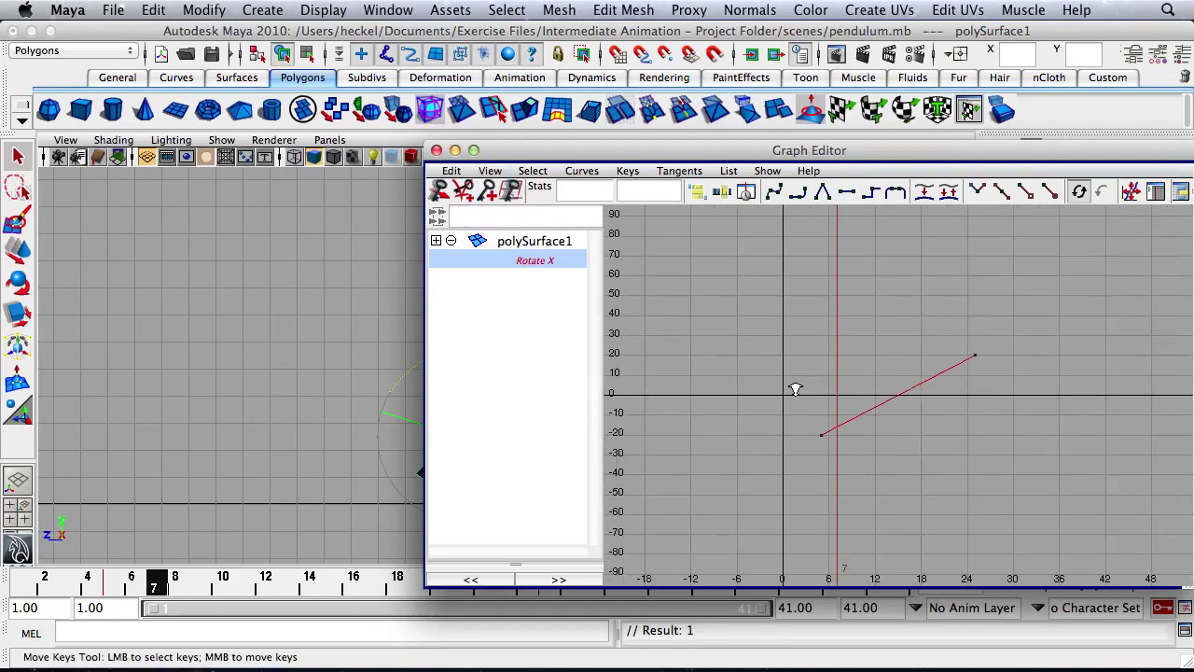
Marquee-select the pendulum rod in the viewport so its curve appears too.
left_click_drag(537, 150, 794, 156)
left_click_drag(473, 242, 612, 254)
left_click_drag(906, 159, 356, 144)
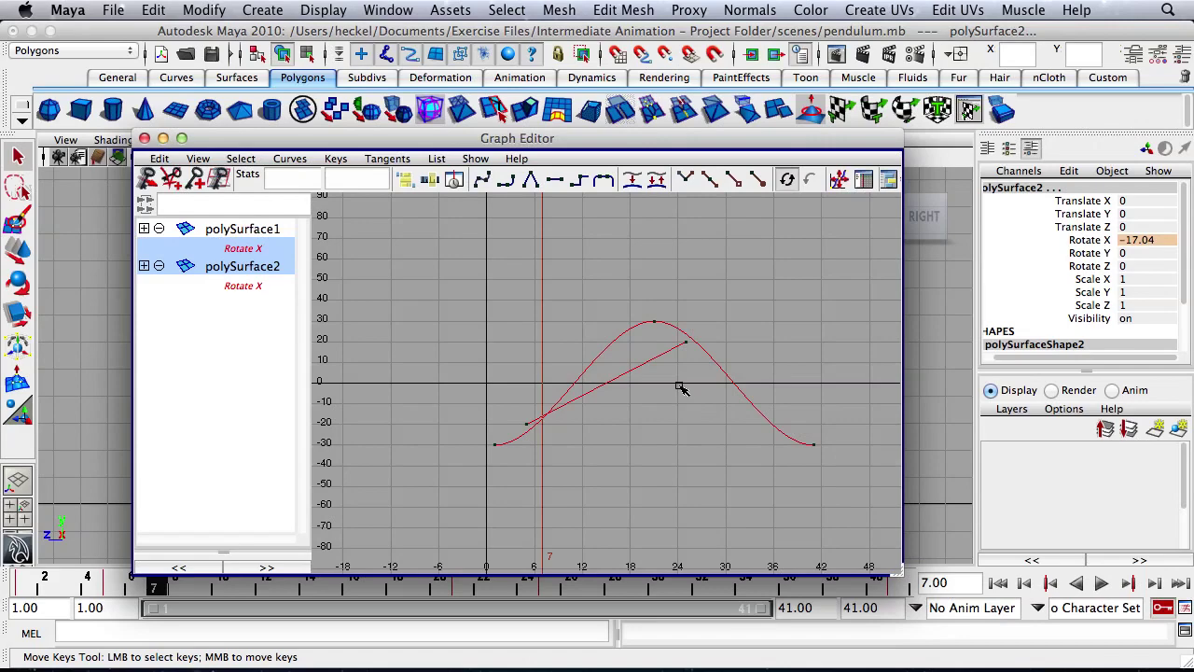
Give both keys of polySurface1's straight Rotate X curve flat tangents.
left_click_drag(450, 144, 474, 127)
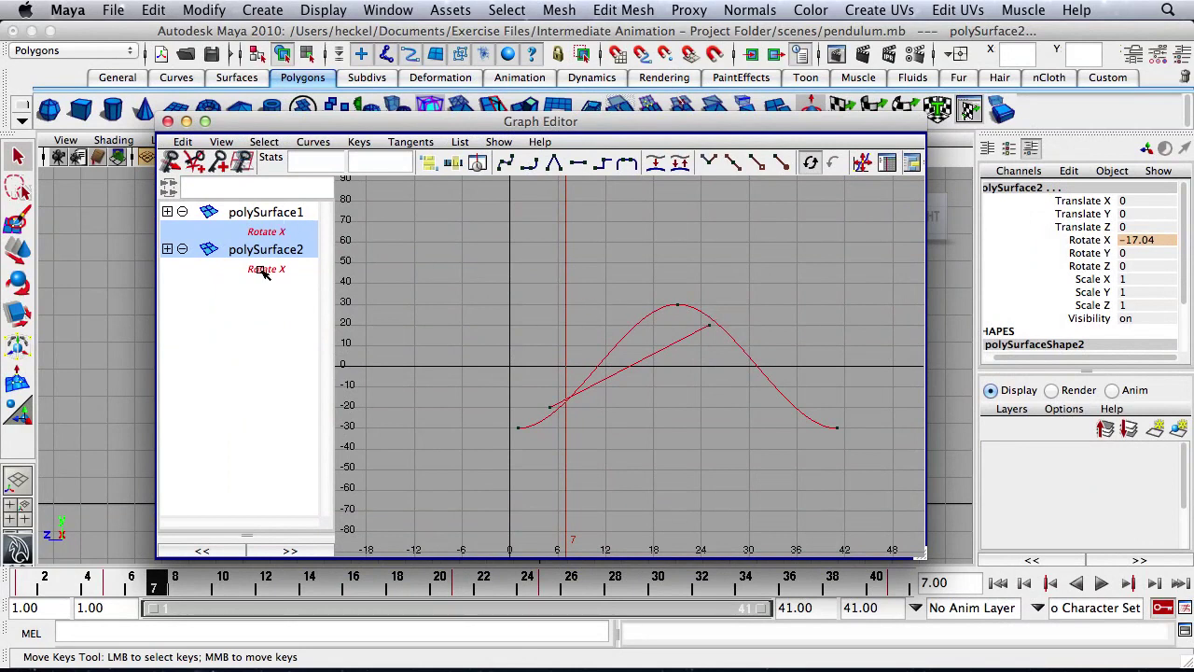
left_click_drag(729, 320, 493, 417)
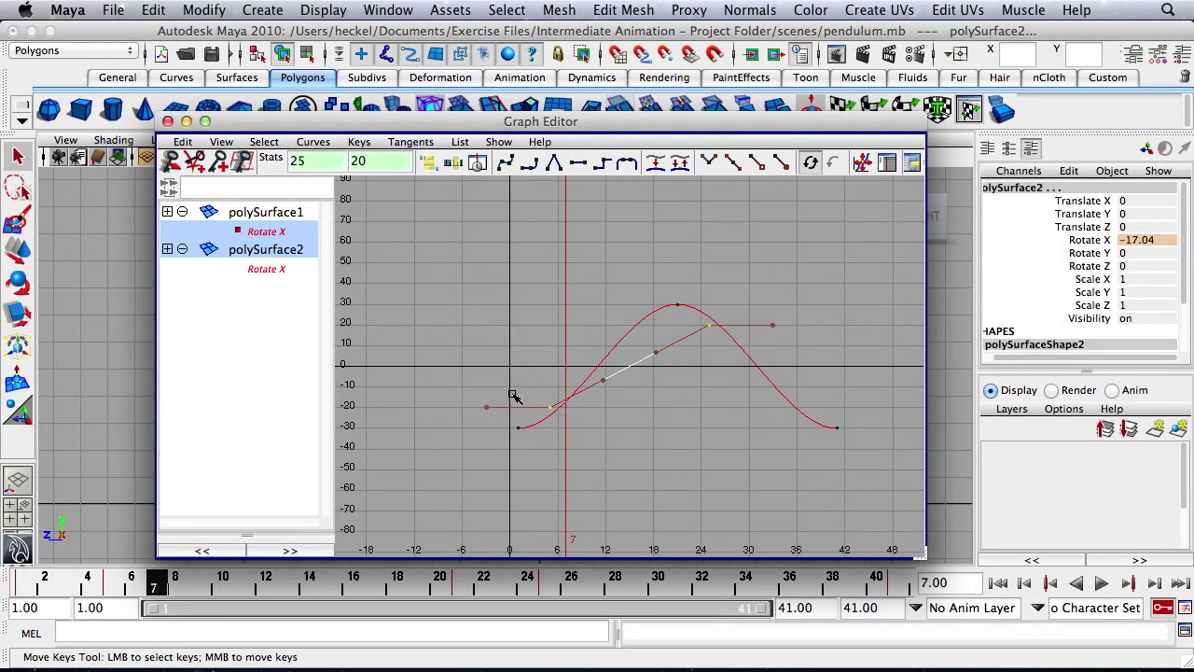
left_click(578, 164)
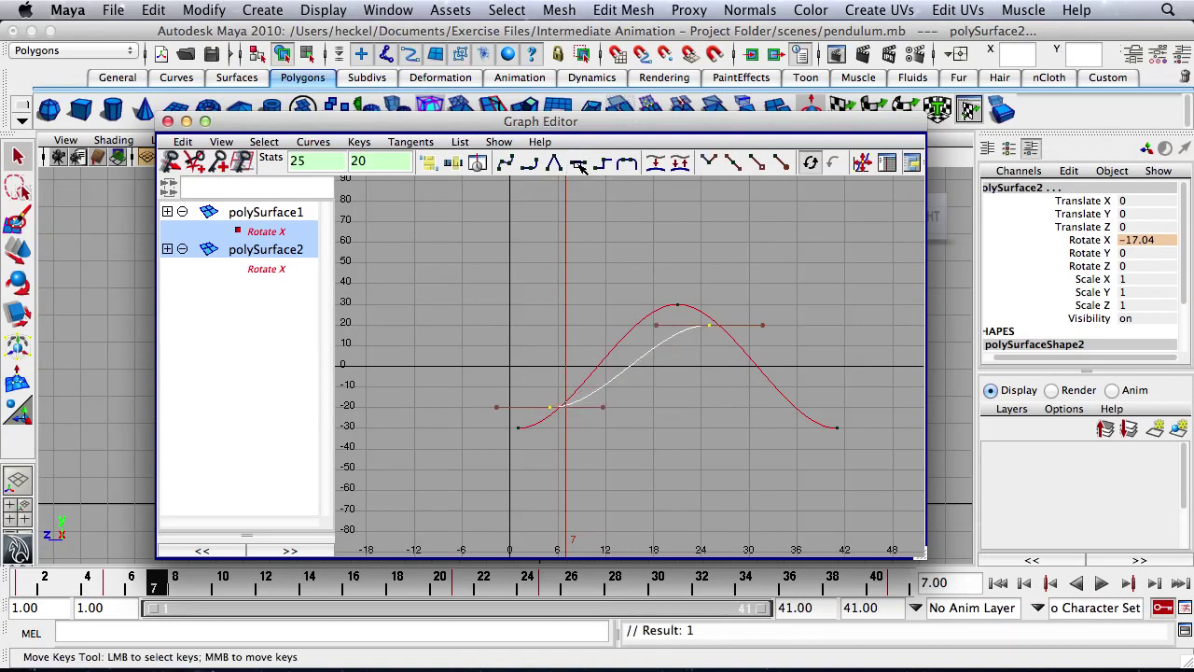
left_click_drag(493, 130, 1091, 104)
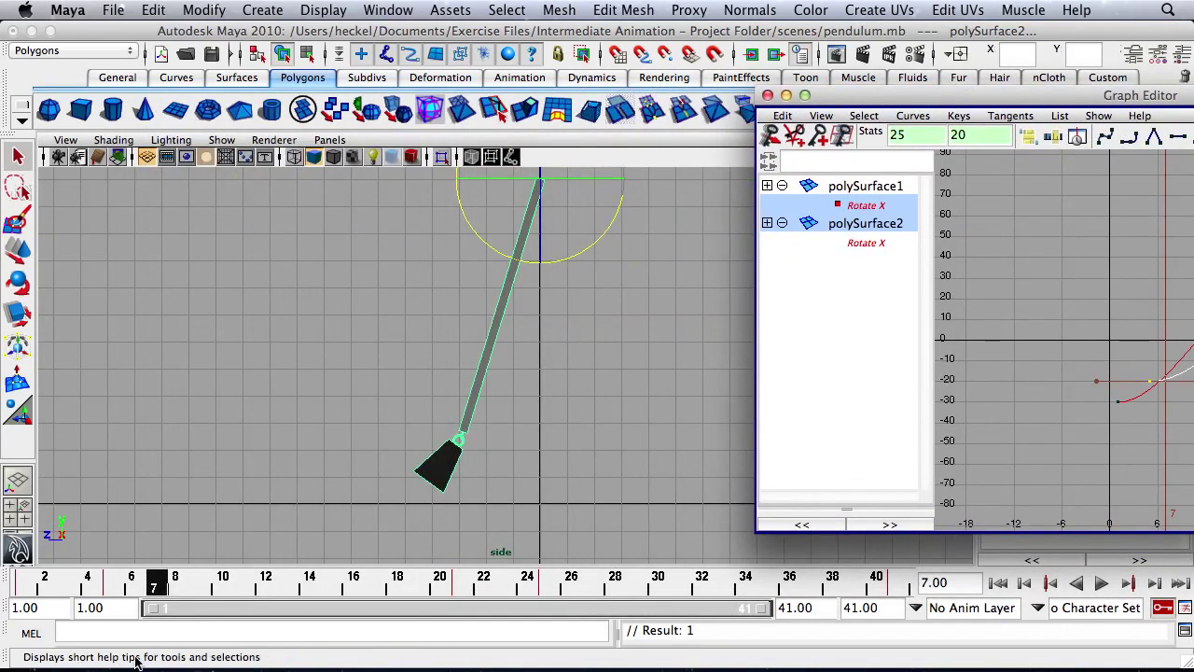
Play the animation from frame 1, then select the pendulum weight alone.
left_click_drag(159, 588, 8, 585)
key("alt+v")
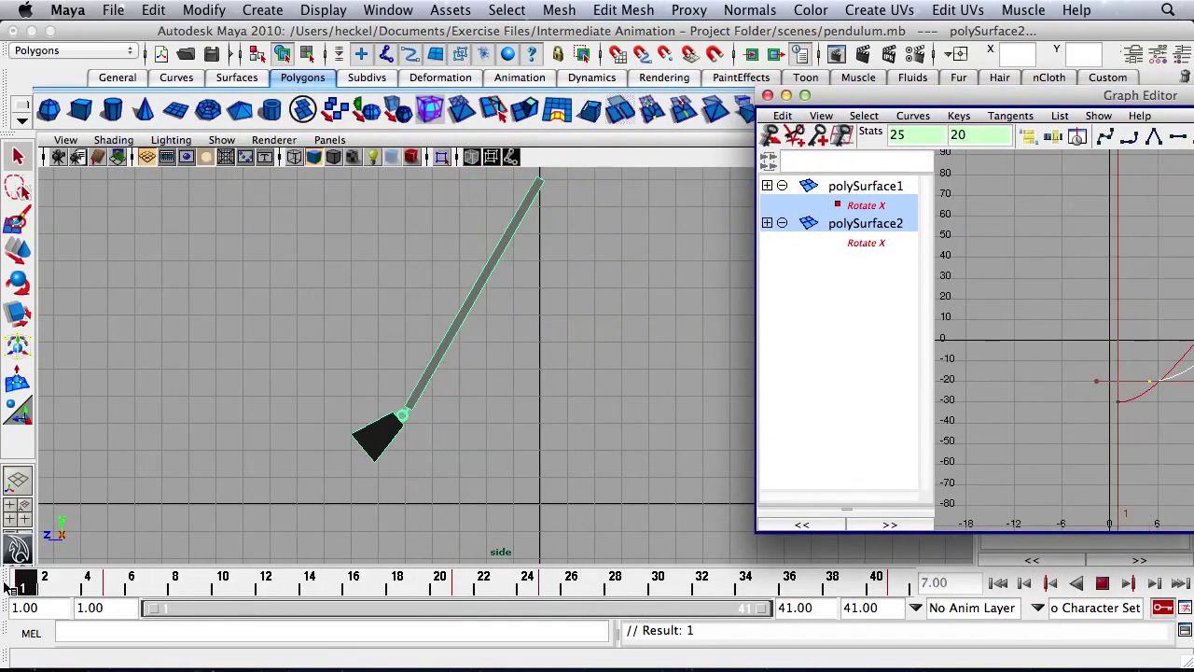
key("e")
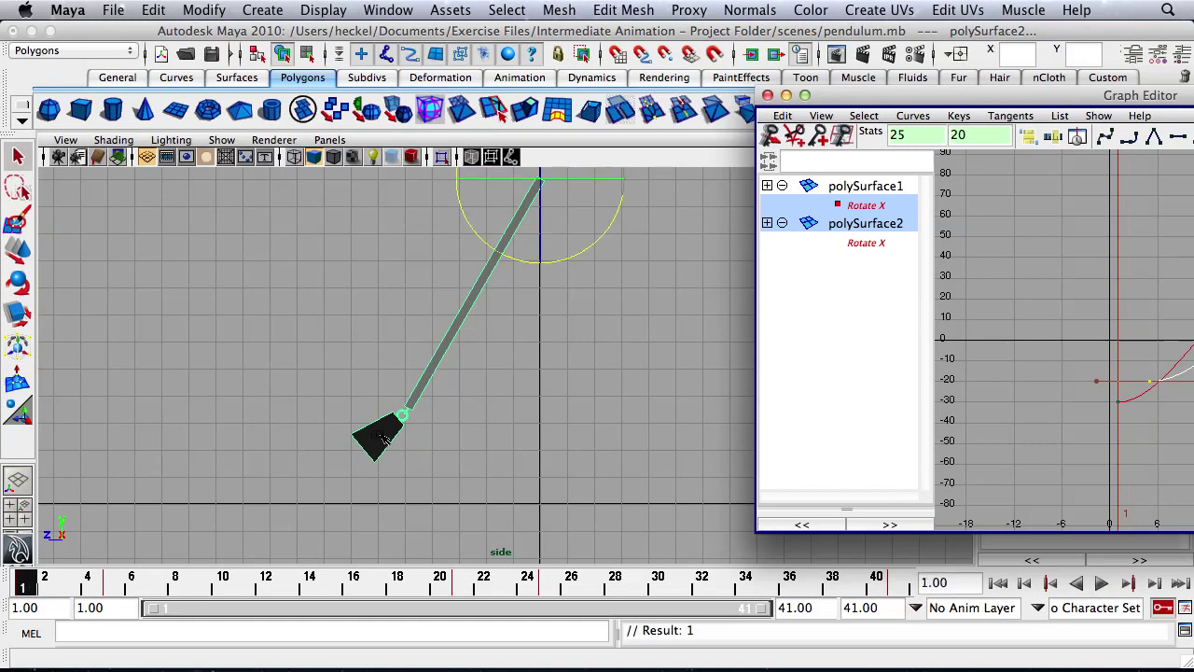
left_click(387, 439)
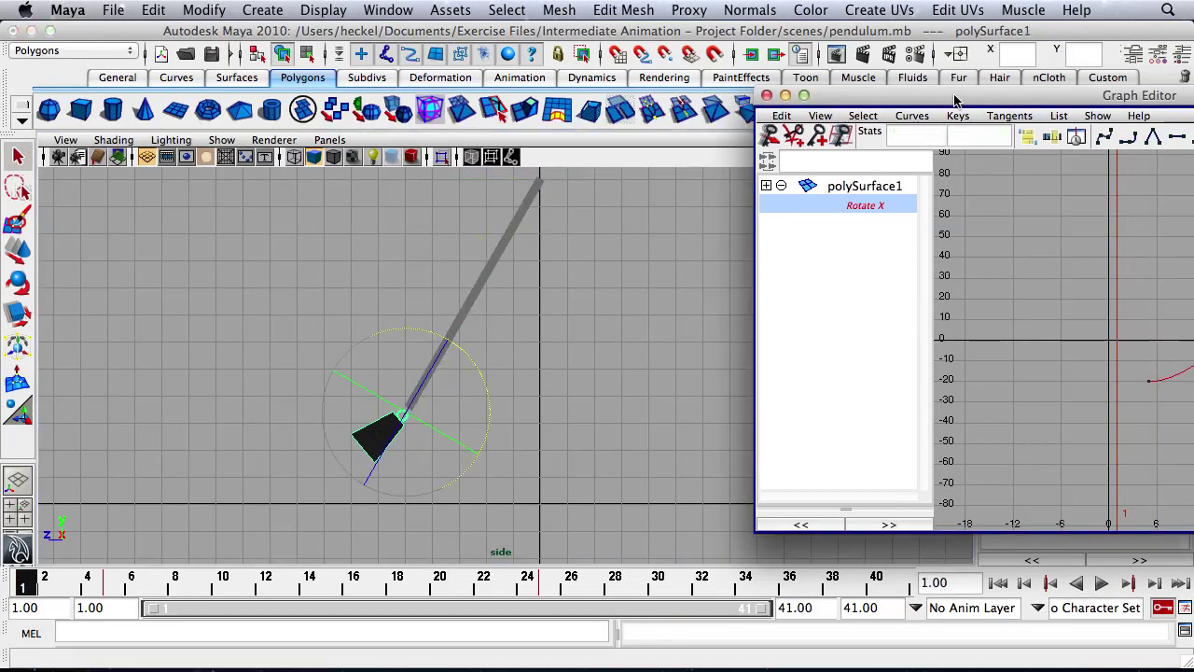
Uncover the pendulum, replay the swing through frame 25, then reveal the Channel Box values.
left_click_drag(955, 99, 799, 94)
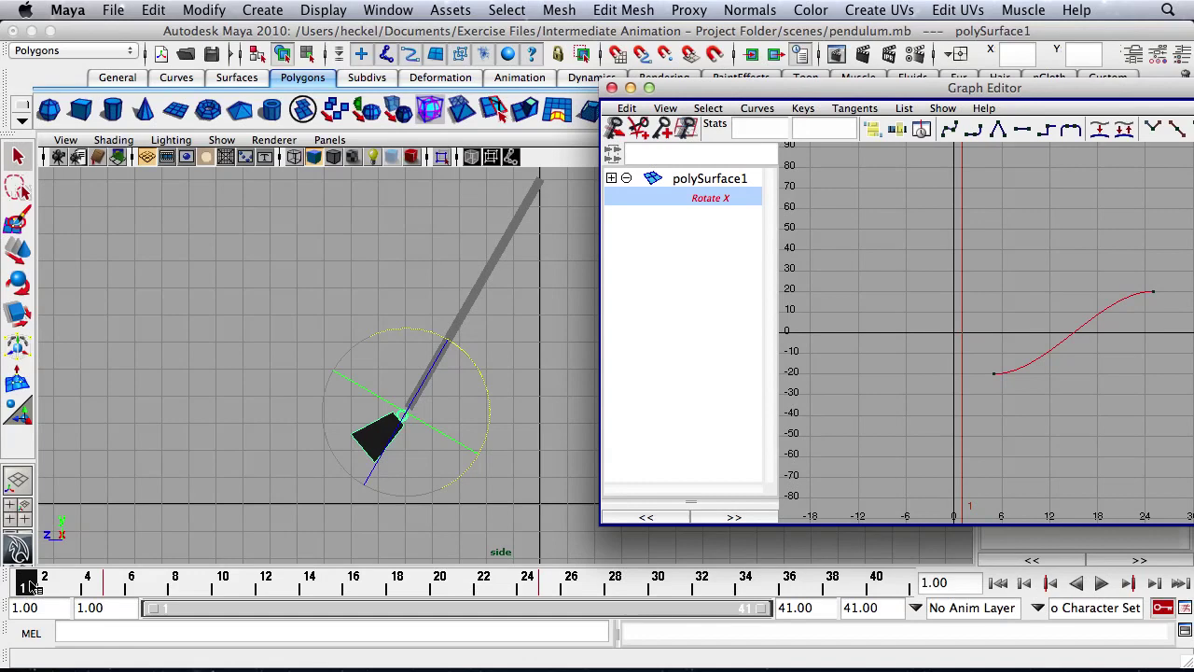
mouse_move(28, 588)
left_mouse_down()
mouse_move(548, 598)
mouse_move(541, 607)
left_mouse_up()
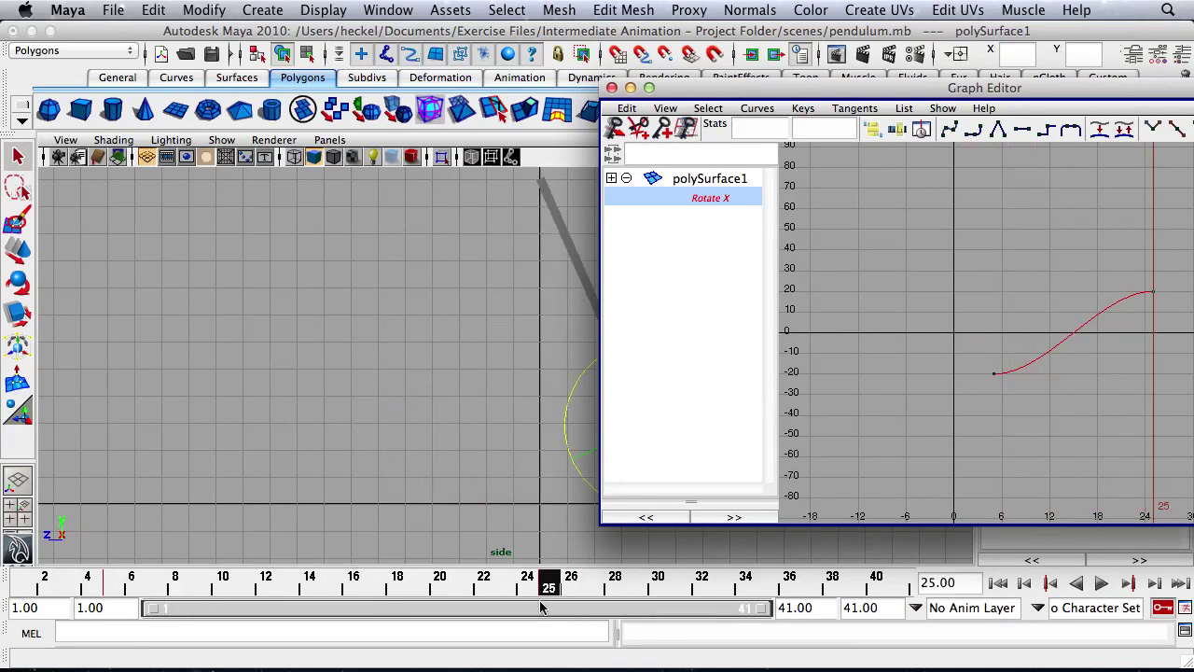
left_click_drag(890, 87, 1132, 94)
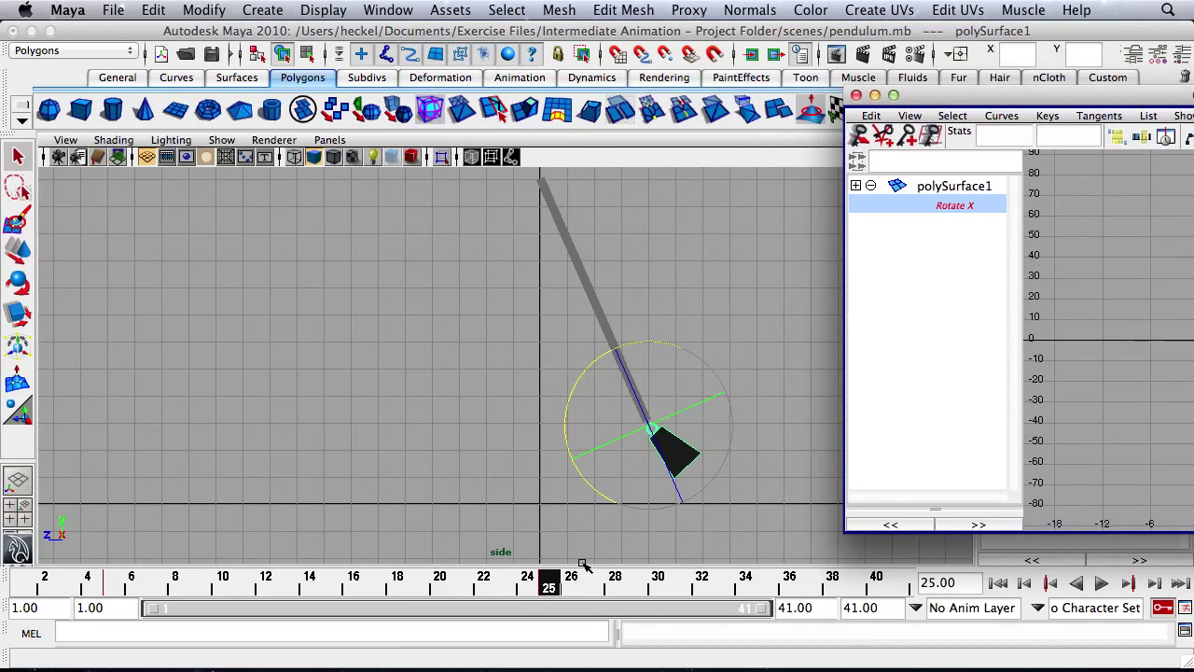
left_click_drag(970, 95, 1143, 110)
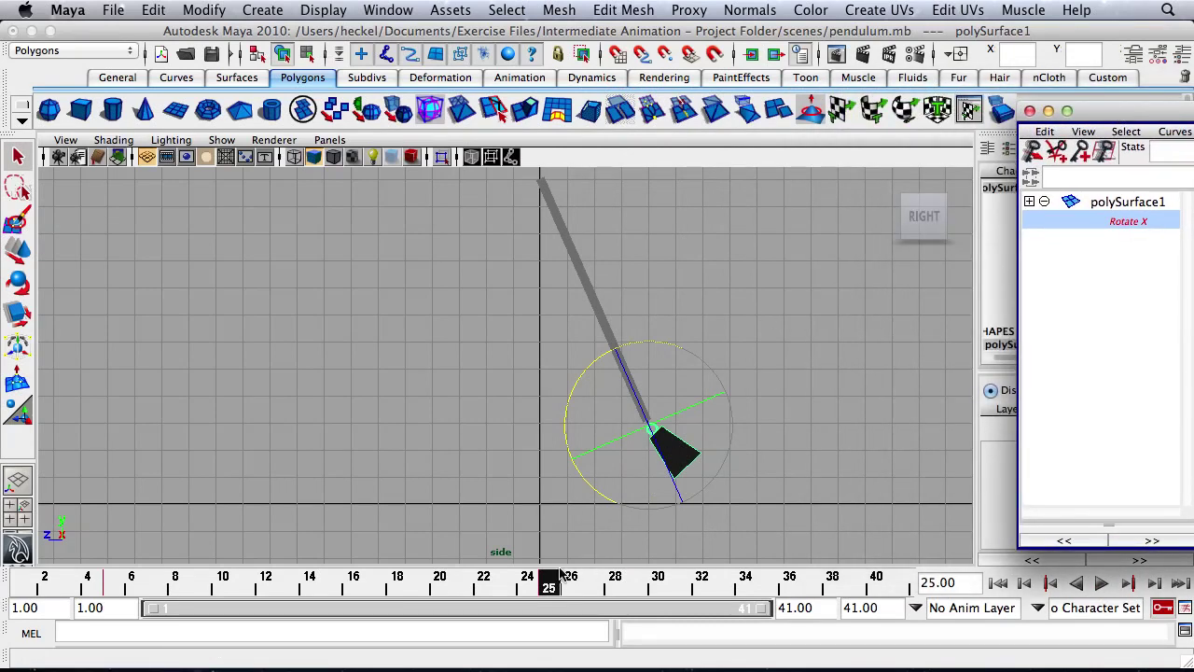
key("alt+v")
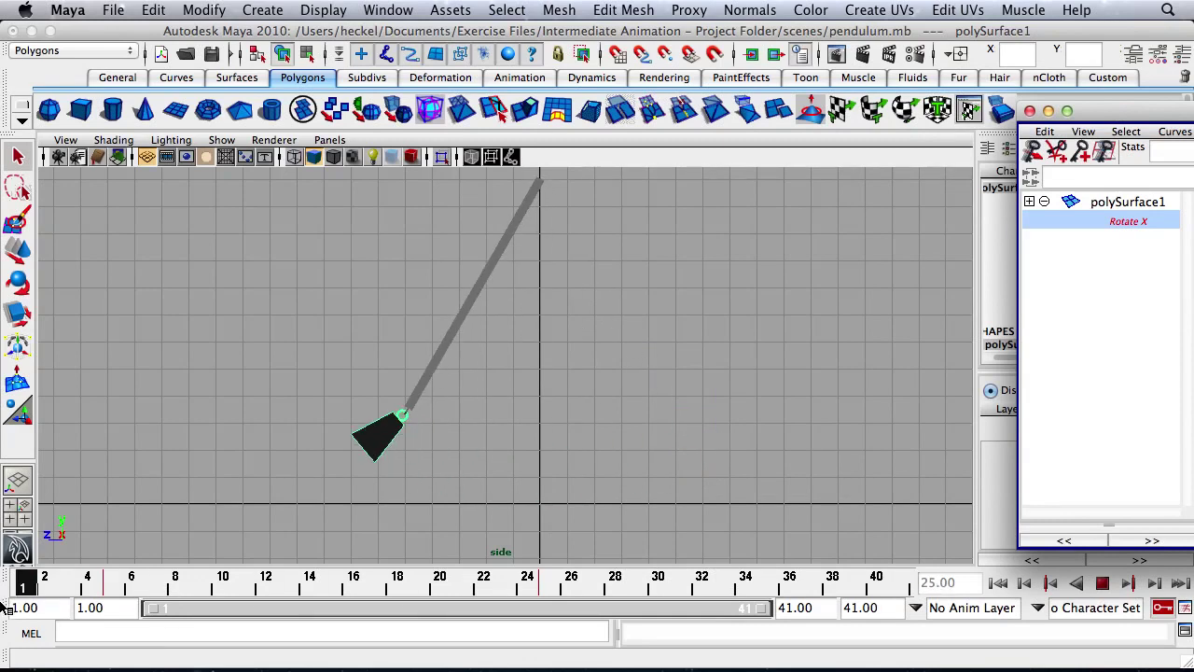
mouse_move(98, 585)
left_mouse_down()
mouse_move(563, 594)
mouse_move(419, 595)
mouse_move(463, 597)
left_mouse_up()
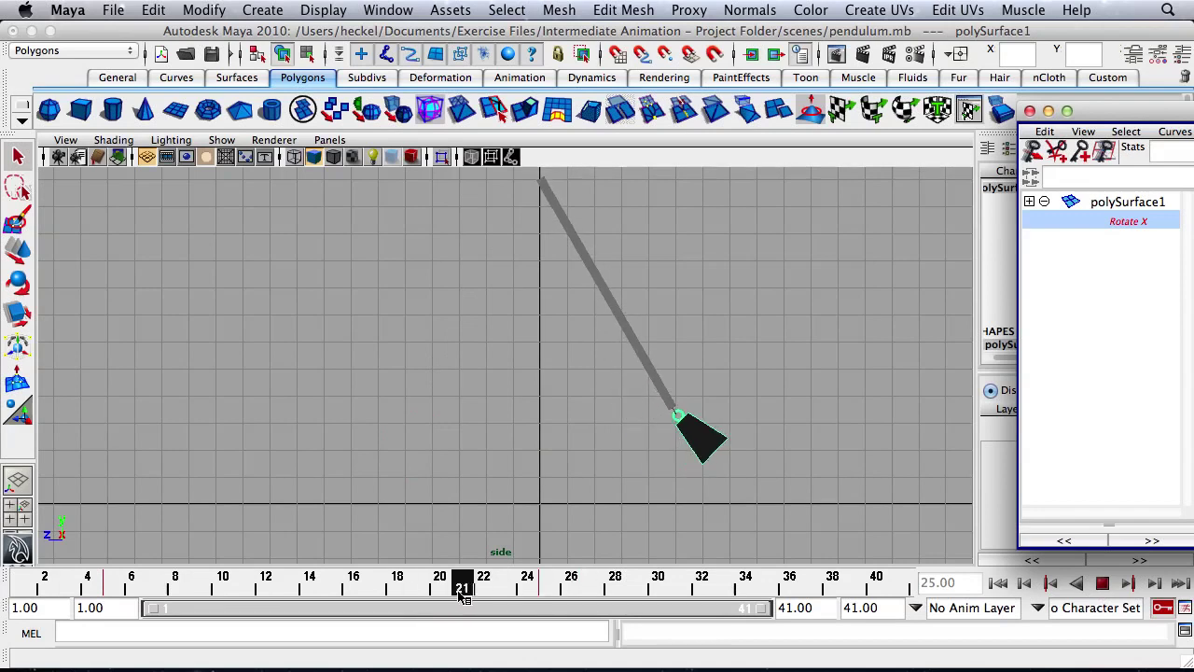
key("e")
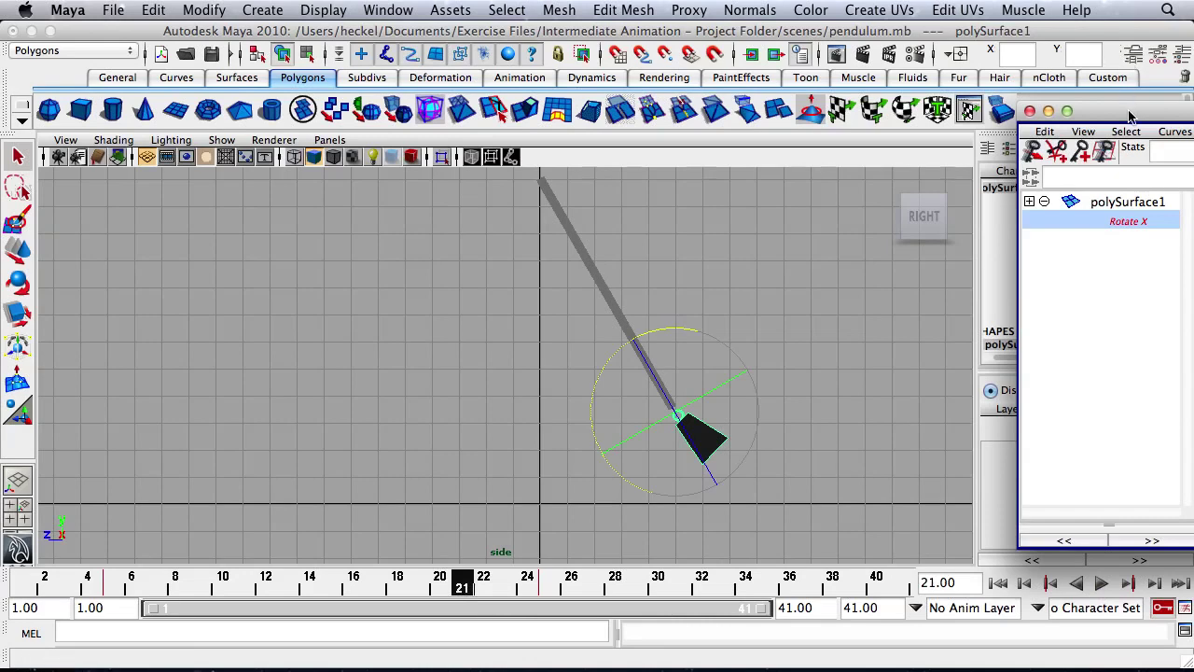
left_click_drag(1132, 115, 4, 126)
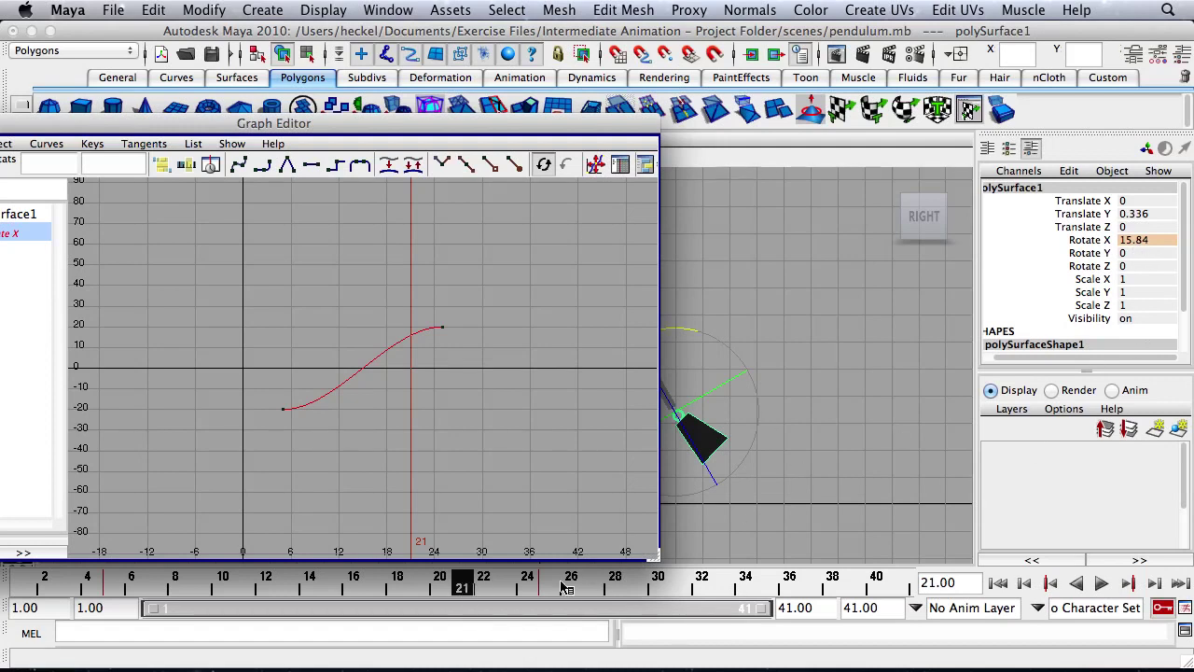
Key the weight's Rotate X at -15.84 on frame 41.
key("alt+v")
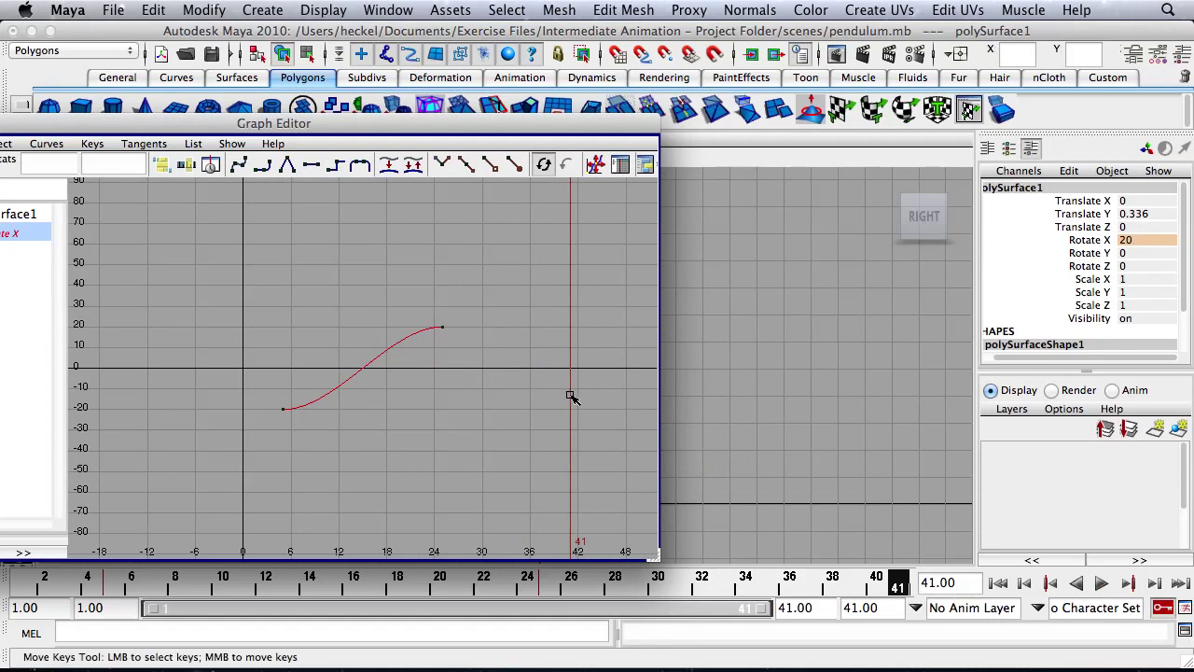
left_click(1097, 241)
double_click(1145, 241)
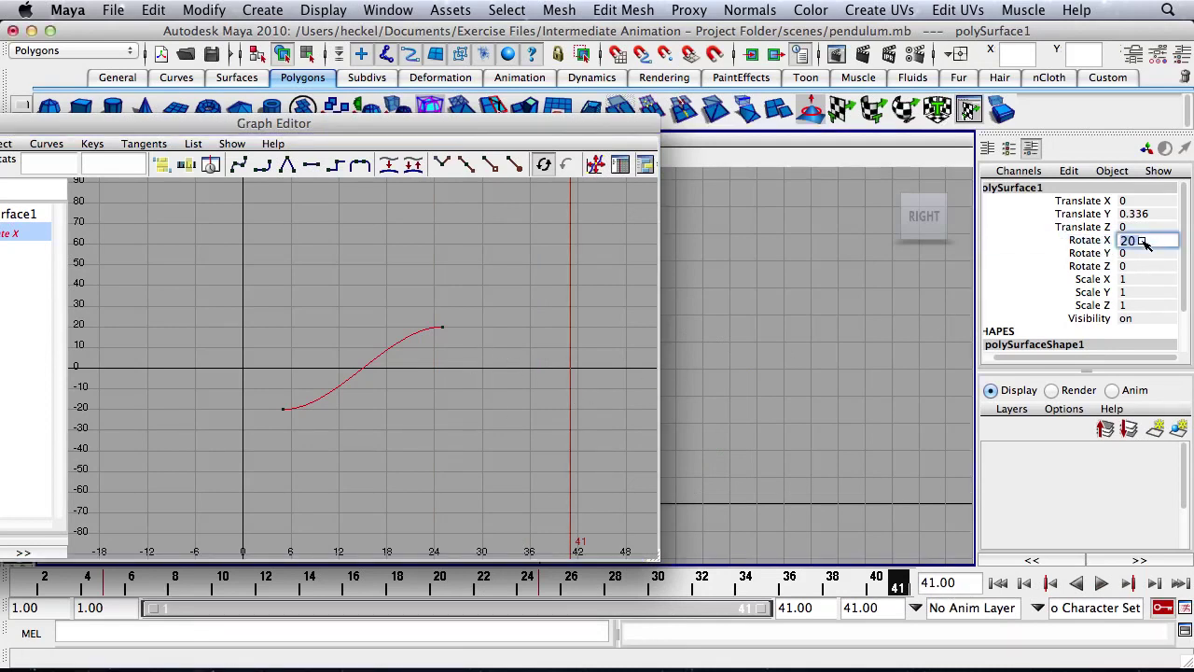
type("-15.84")
key("Return")
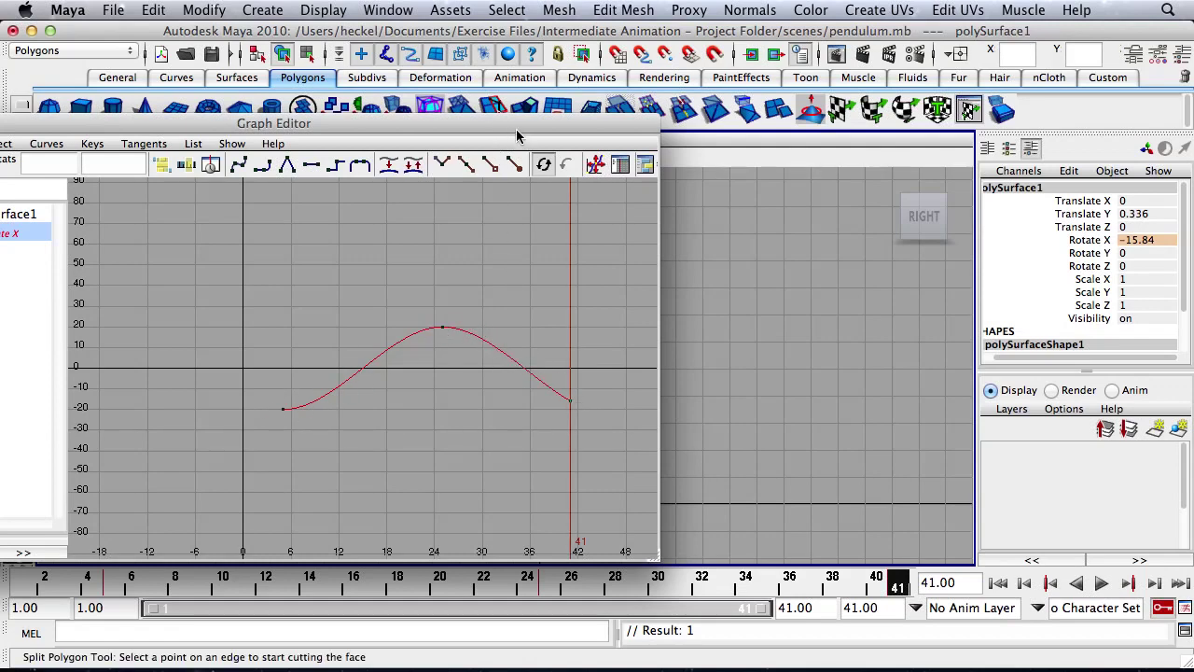
Select polySurface2 and show infinity extensions on its ±30 Rotate X curve.
left_click_drag(496, 128, 849, 275)
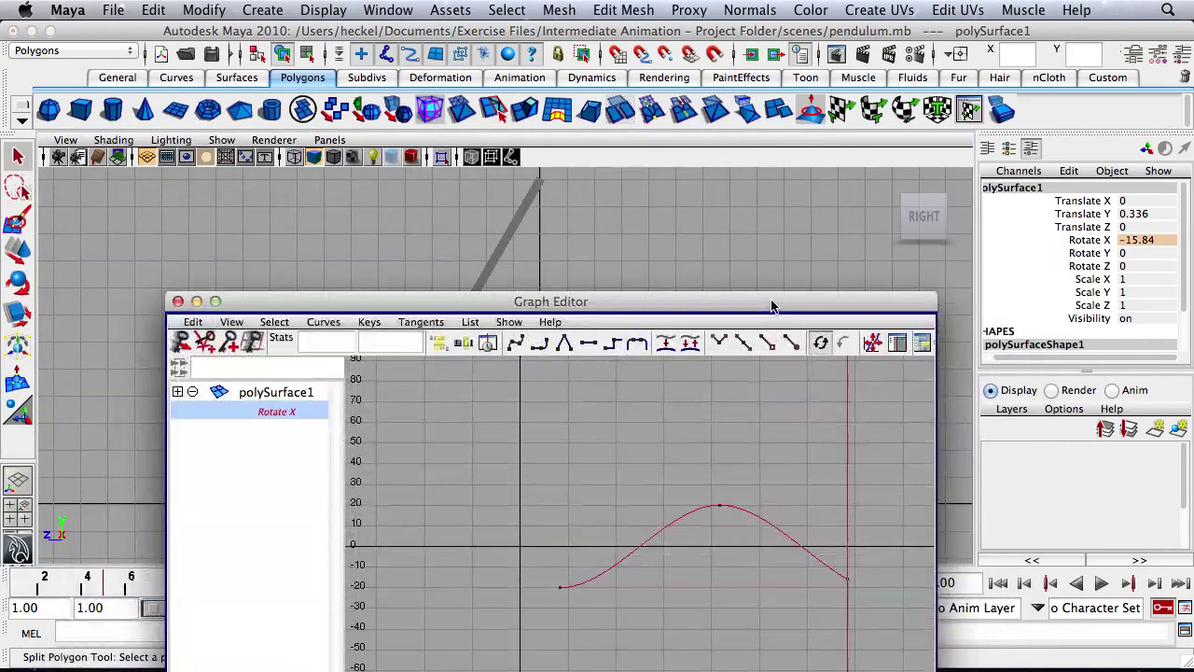
left_click_drag(467, 193, 582, 246)
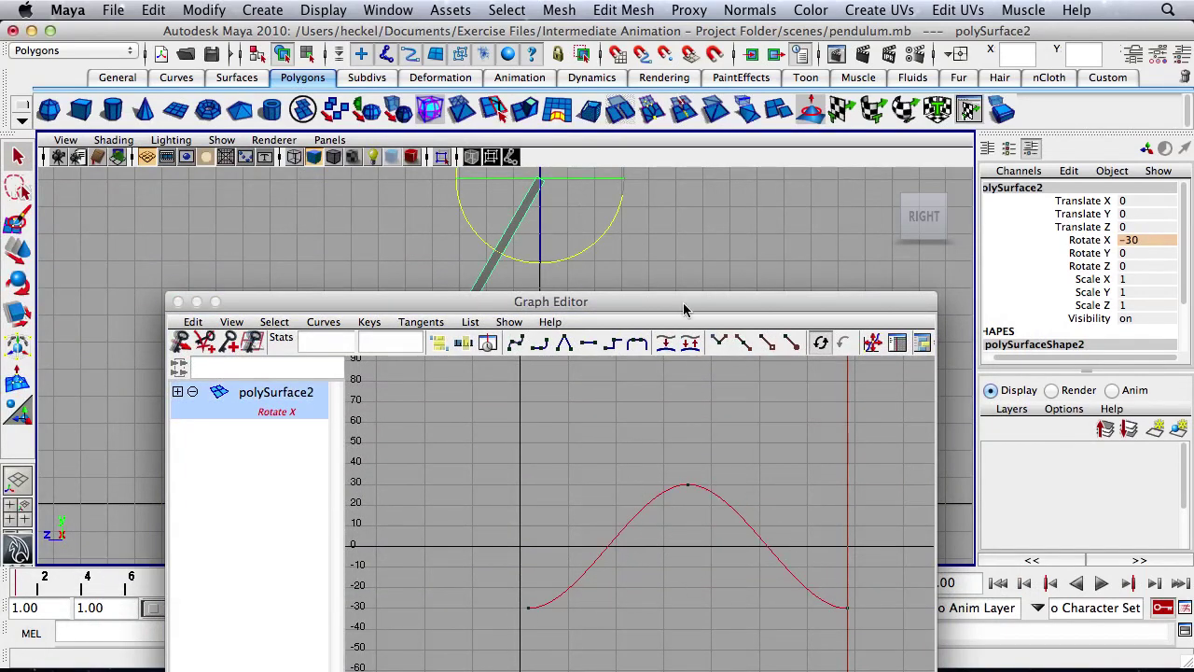
left_click_drag(682, 301, 597, 188)
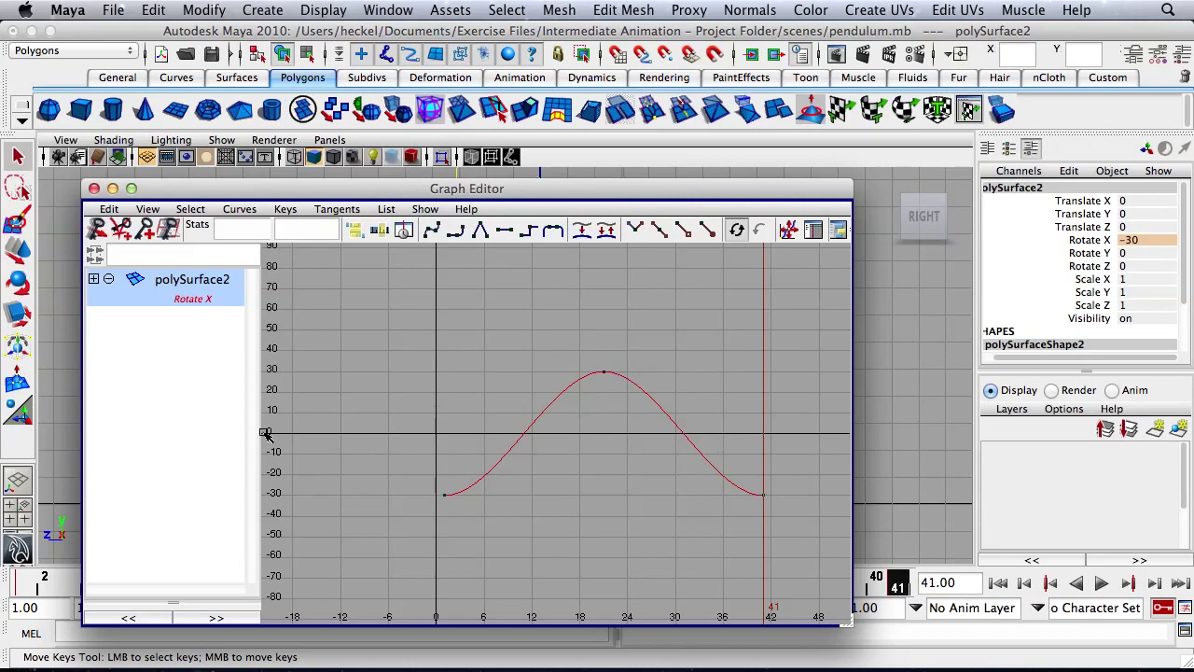
left_click(150, 210)
left_click(193, 406)
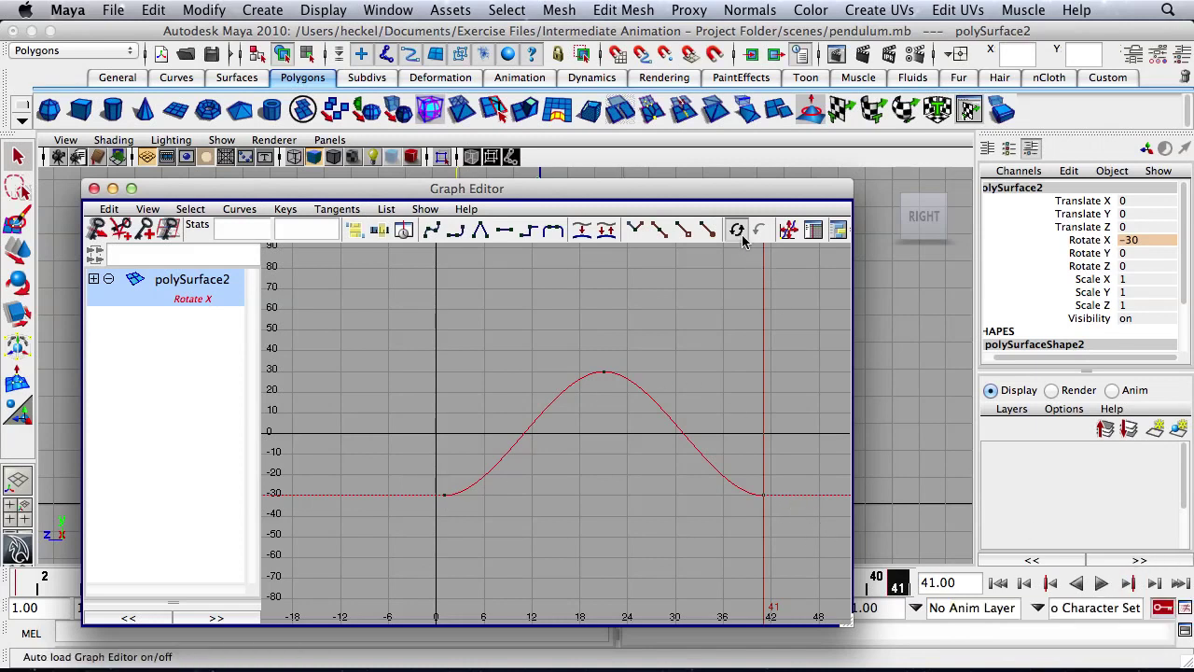
left_click_drag(721, 200, 749, 640)
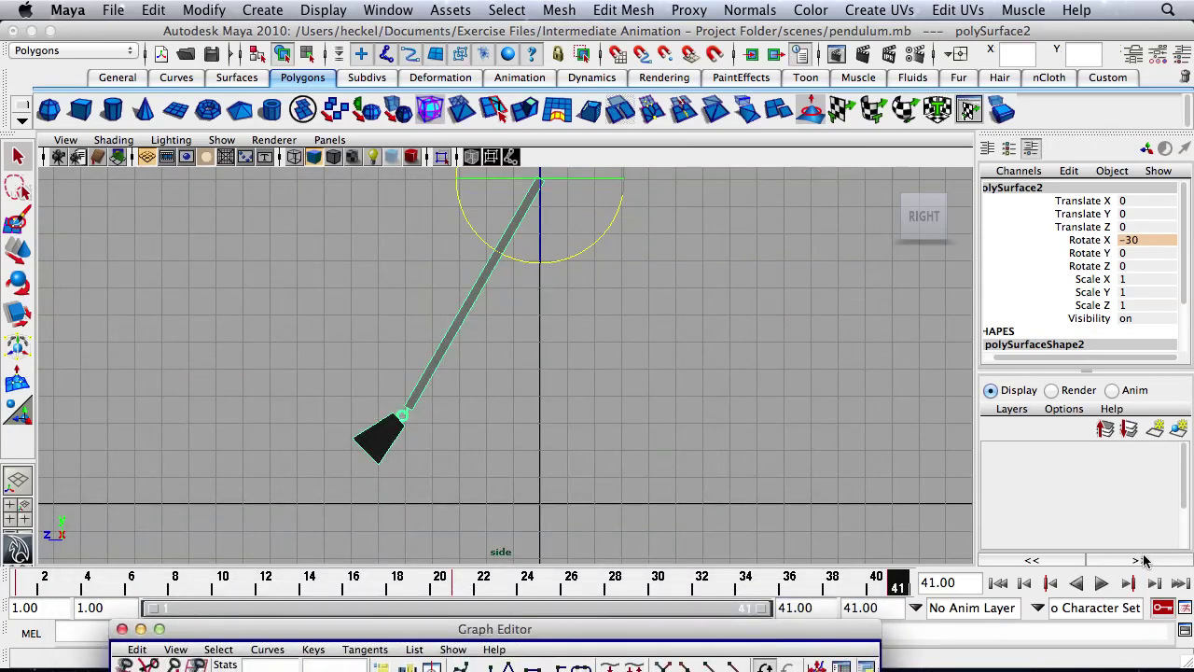
Play the swing, stop at frame 36, and bring the Graph Editor back over the viewport.
left_click(1104, 583)
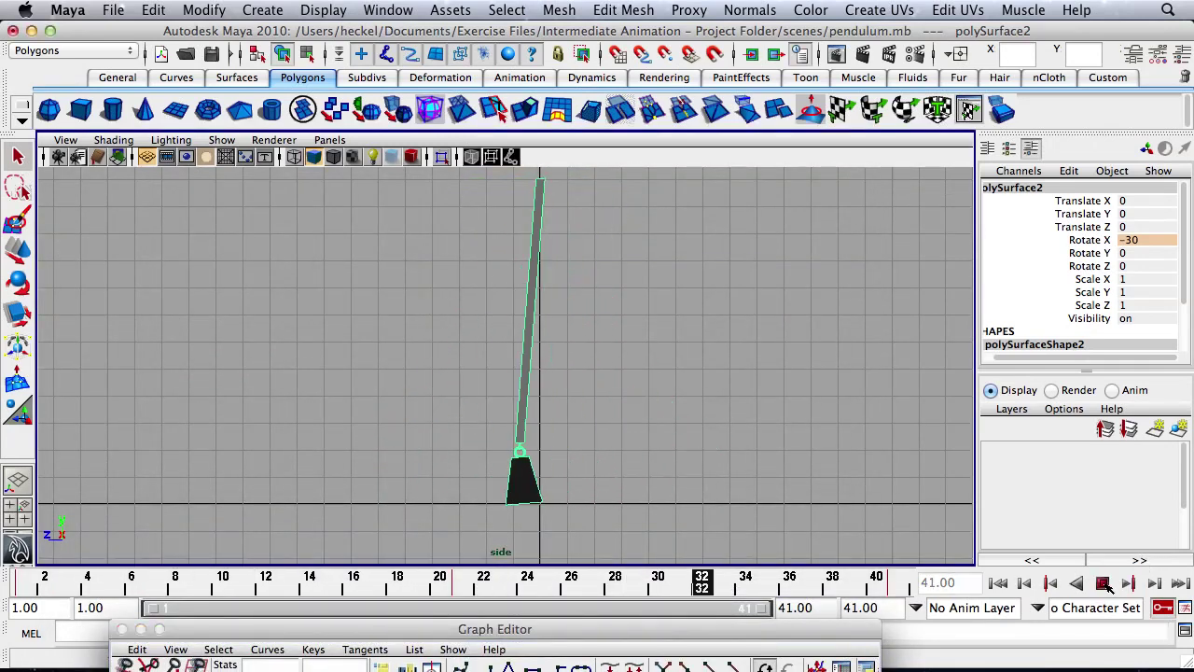
left_click(1102, 583)
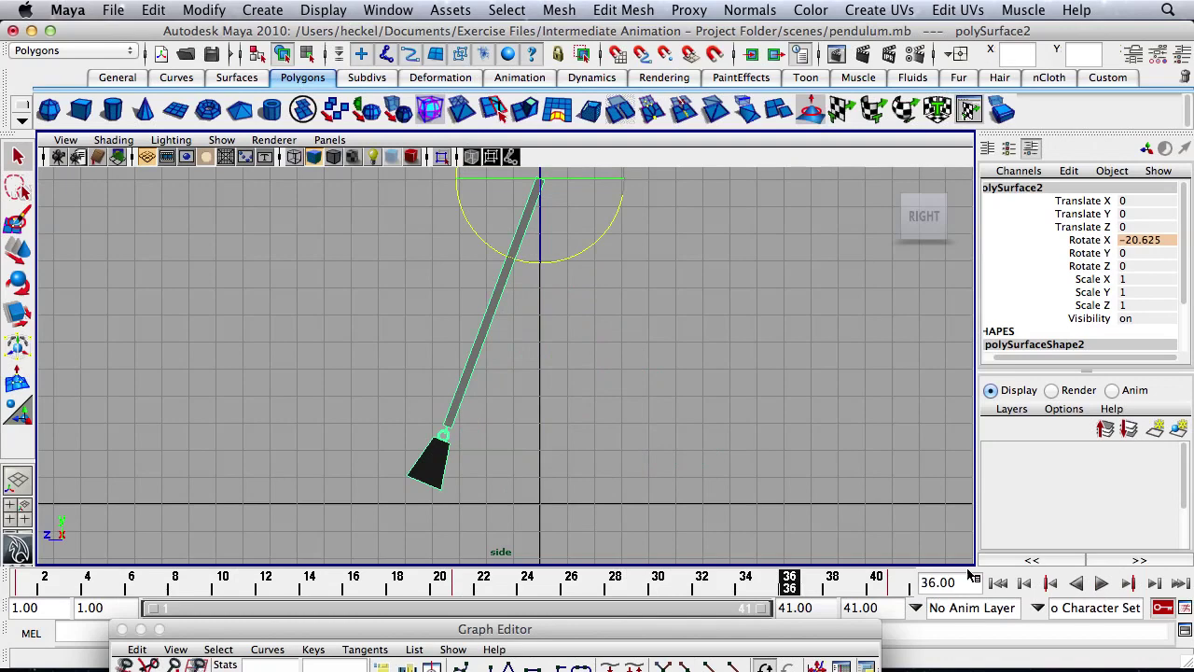
left_click_drag(823, 637, 822, 136)
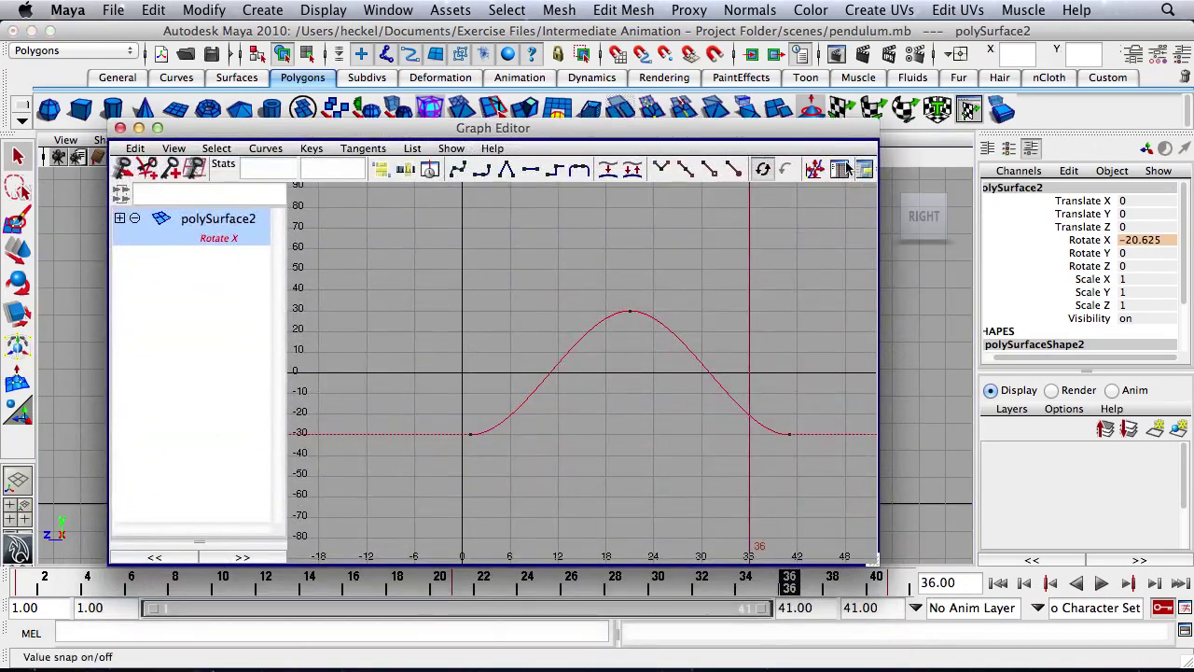
Set polySurface2's Rotate X curve to Pre Infinity Cycle and Post Infinity Cycle.
left_click(265, 148)
mouse_move(299, 172)
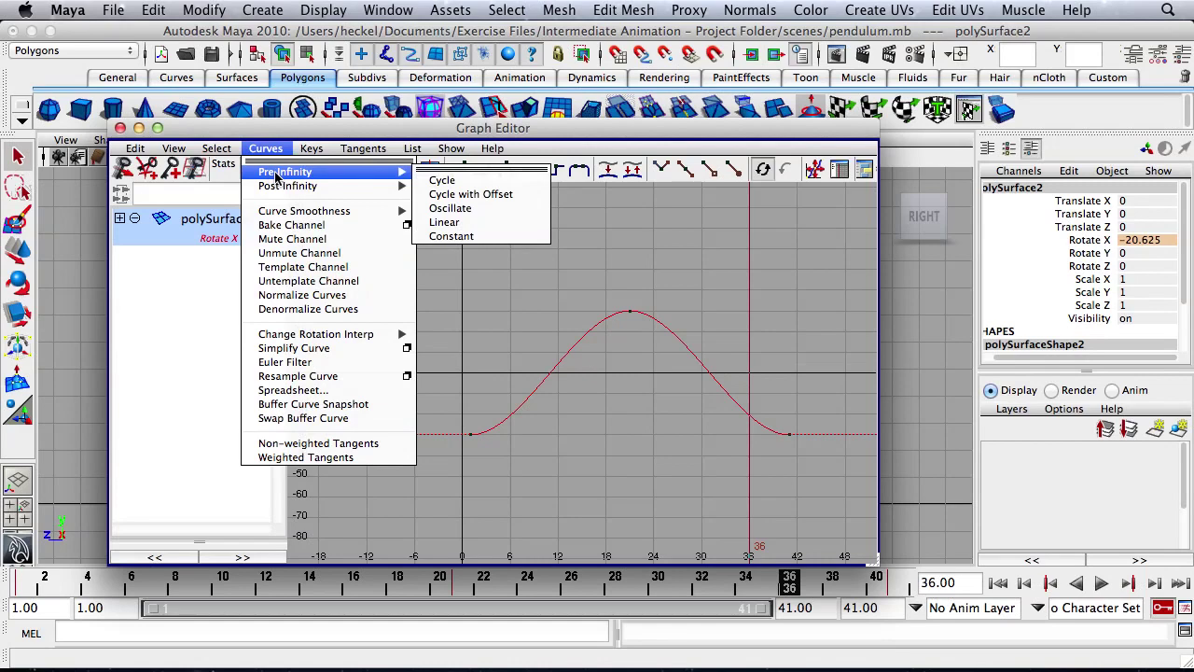
left_click(435, 179)
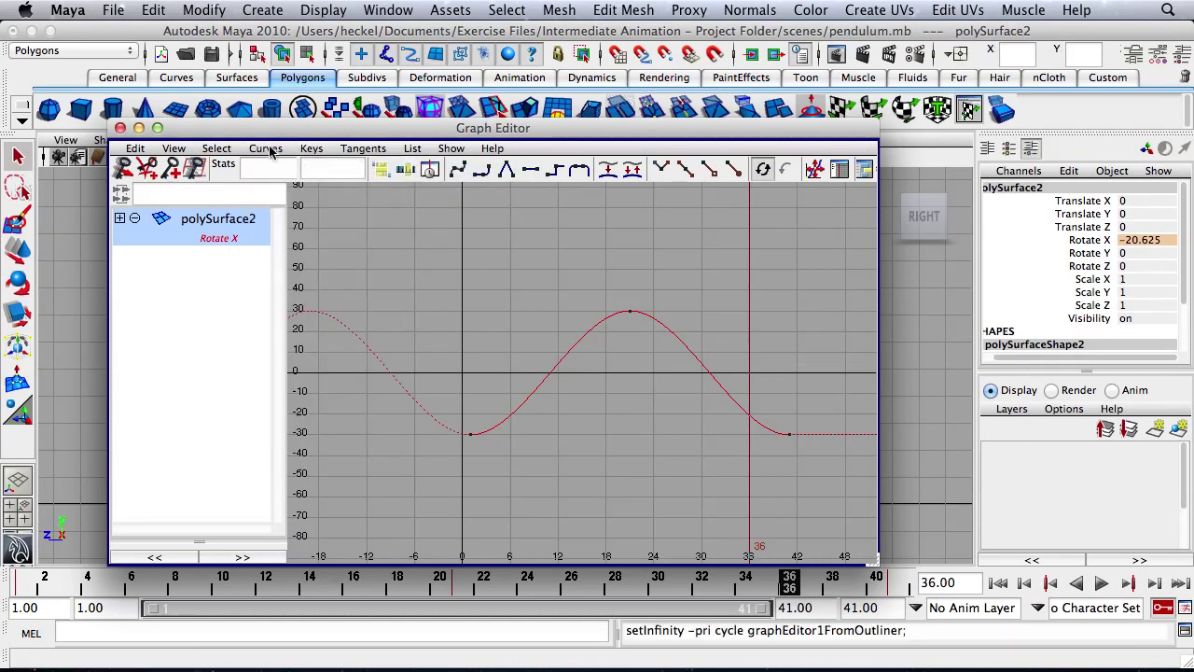
left_click(268, 149)
mouse_move(308, 184)
left_click(455, 193)
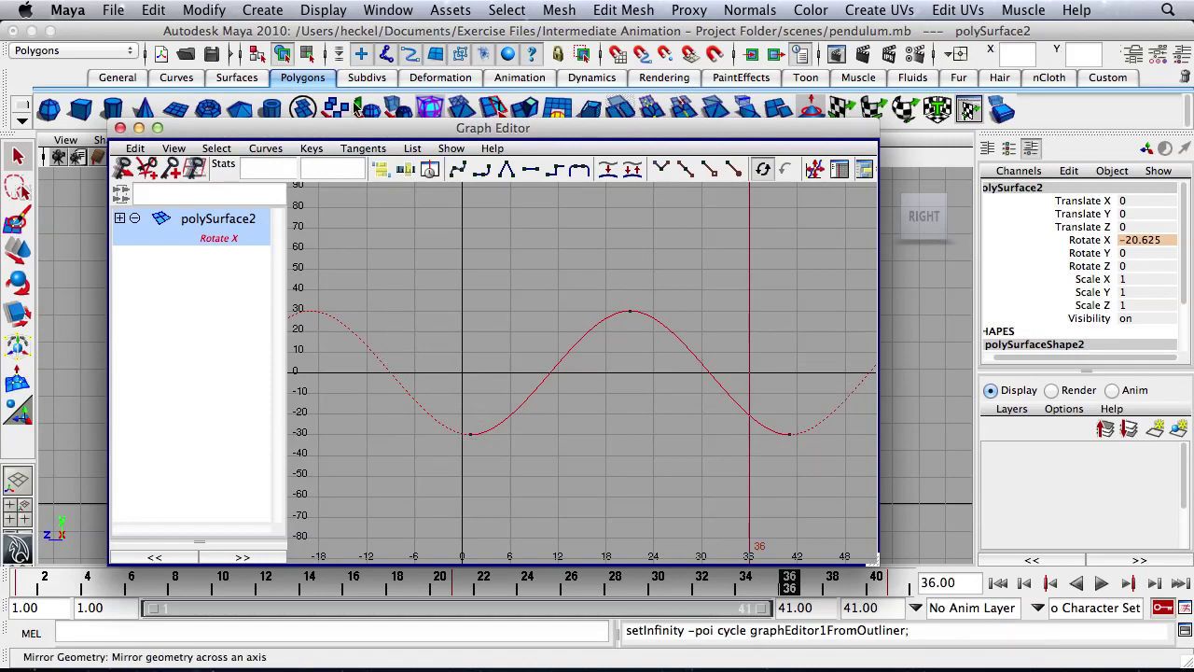
Select polySurface1 and set its Rotate X curve to Pre and Post Infinity Cycle.
left_click_drag(392, 128, 423, 128)
left_click(429, 471)
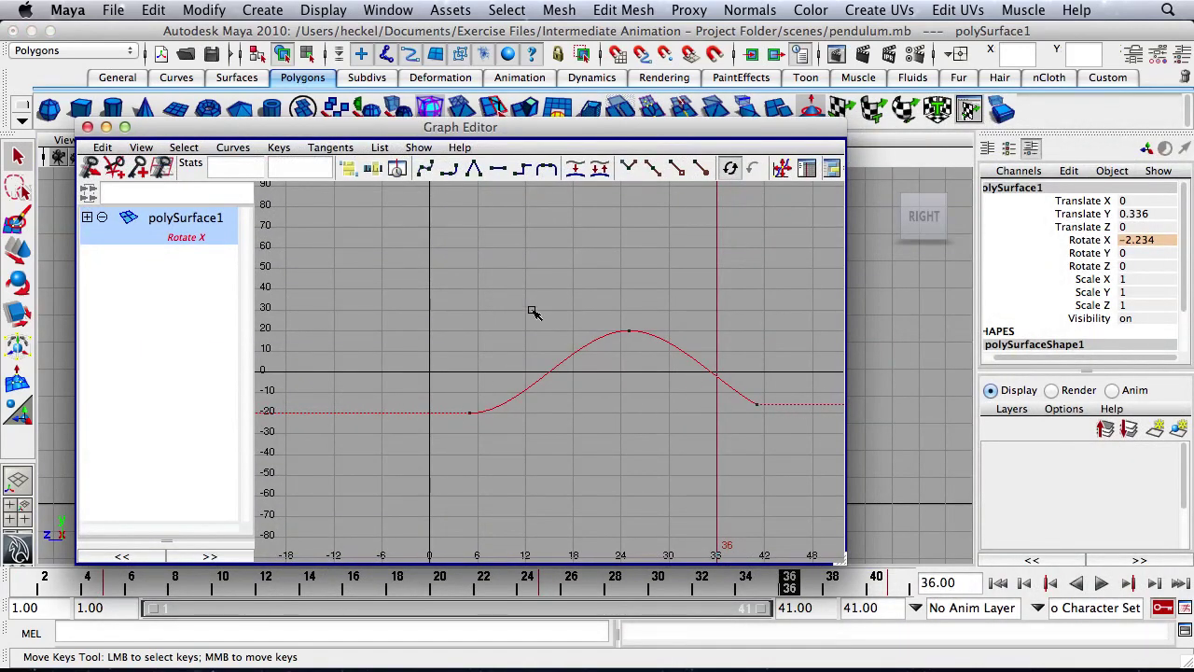
left_click(229, 148)
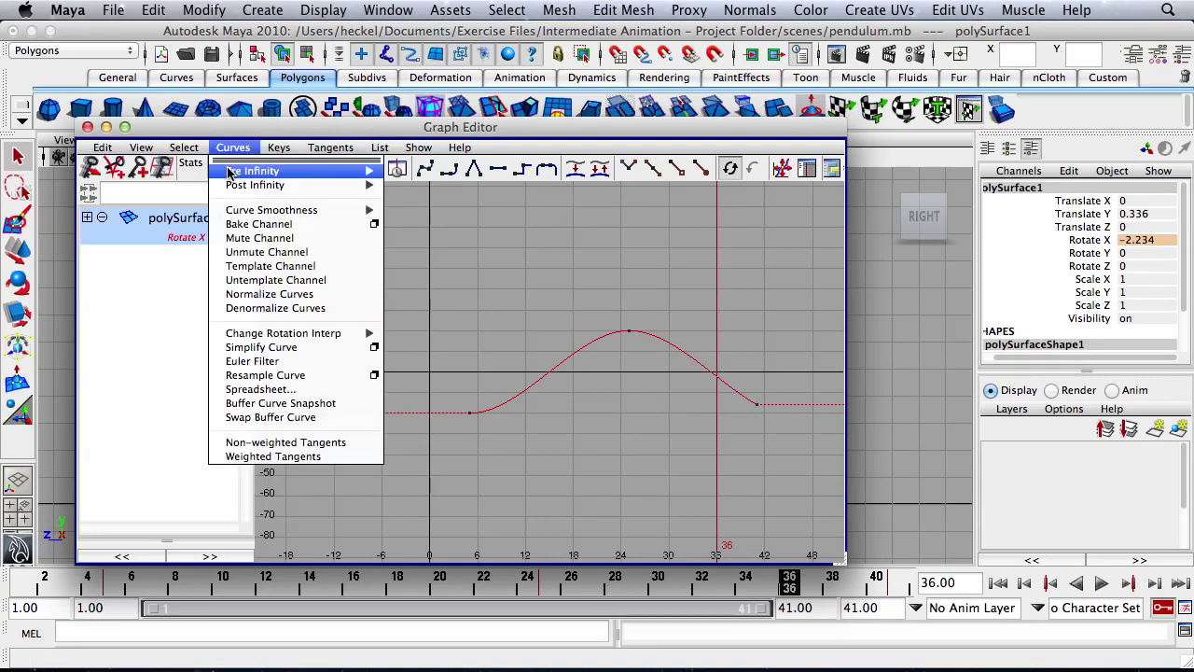
mouse_move(229, 173)
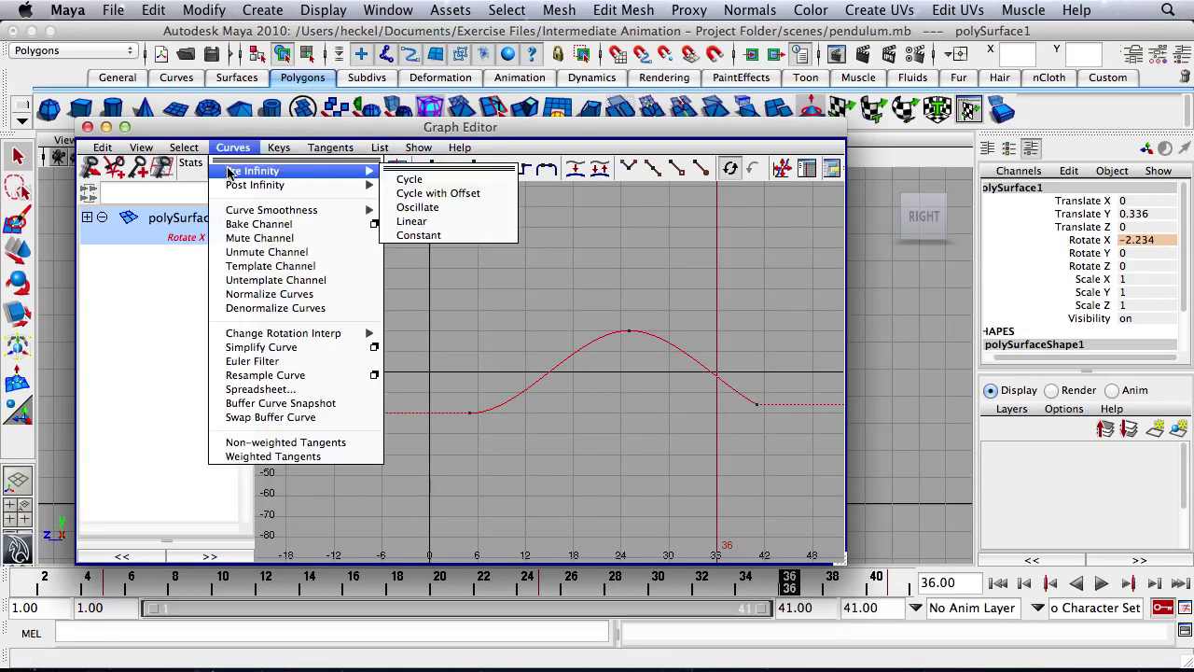
left_click(413, 179)
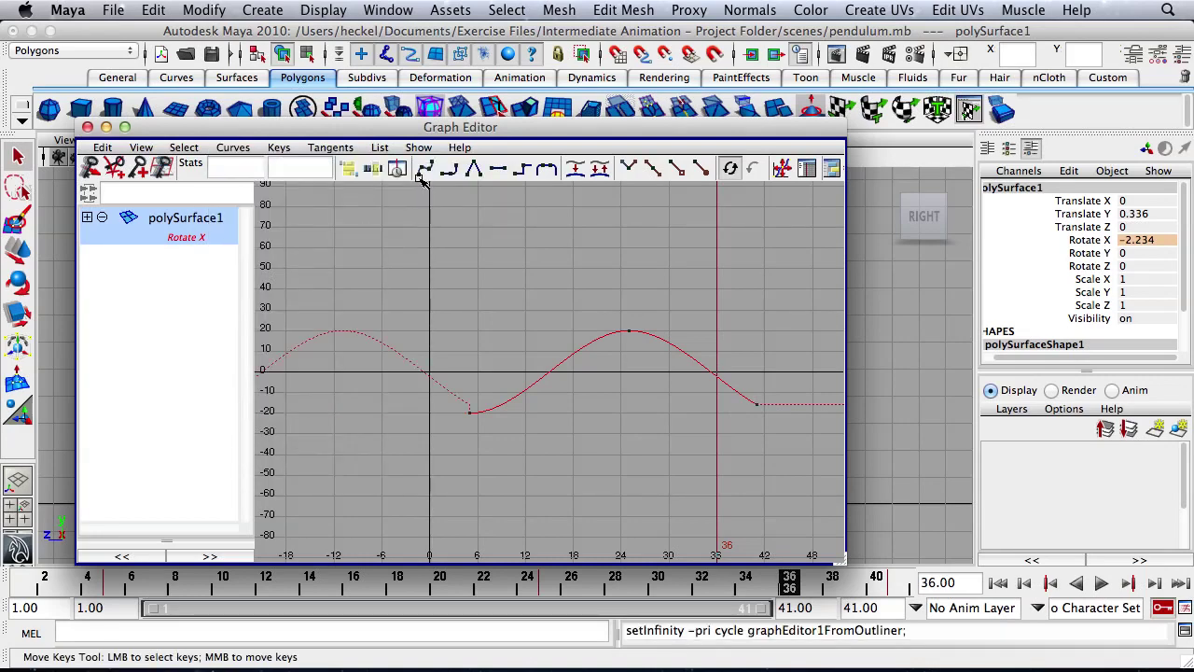
left_click(232, 152)
mouse_move(238, 189)
left_click(447, 194)
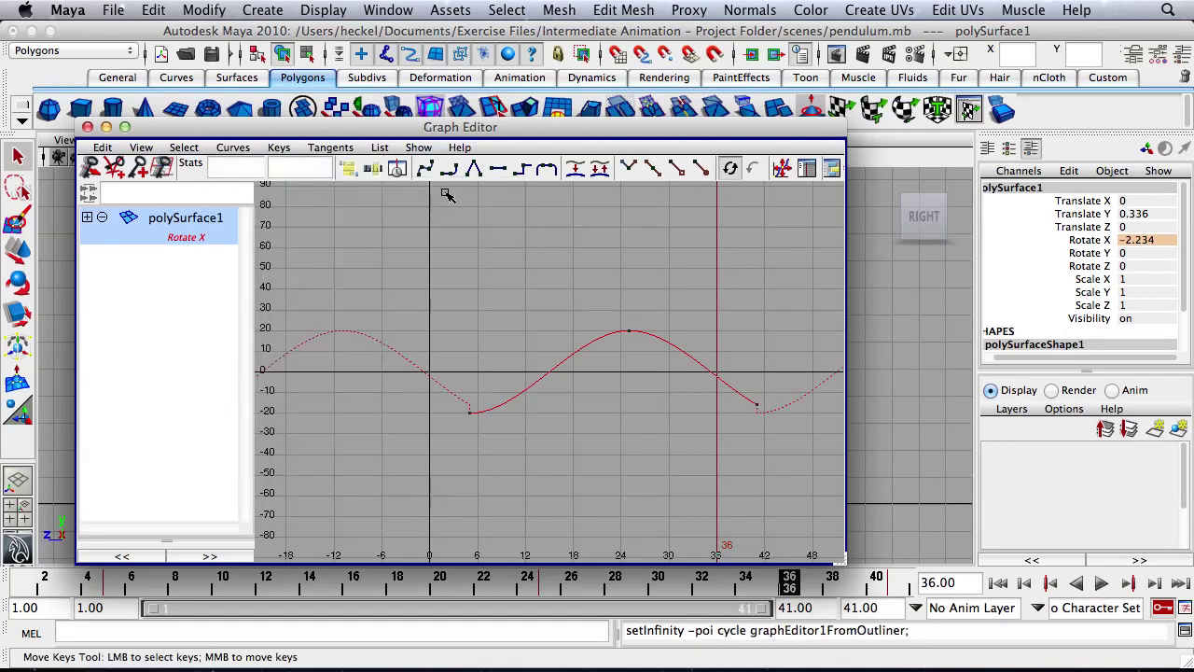
Nudge the last key down, then check frames 21, 41 and 1.
middle_click_drag(475, 407, 471, 419)
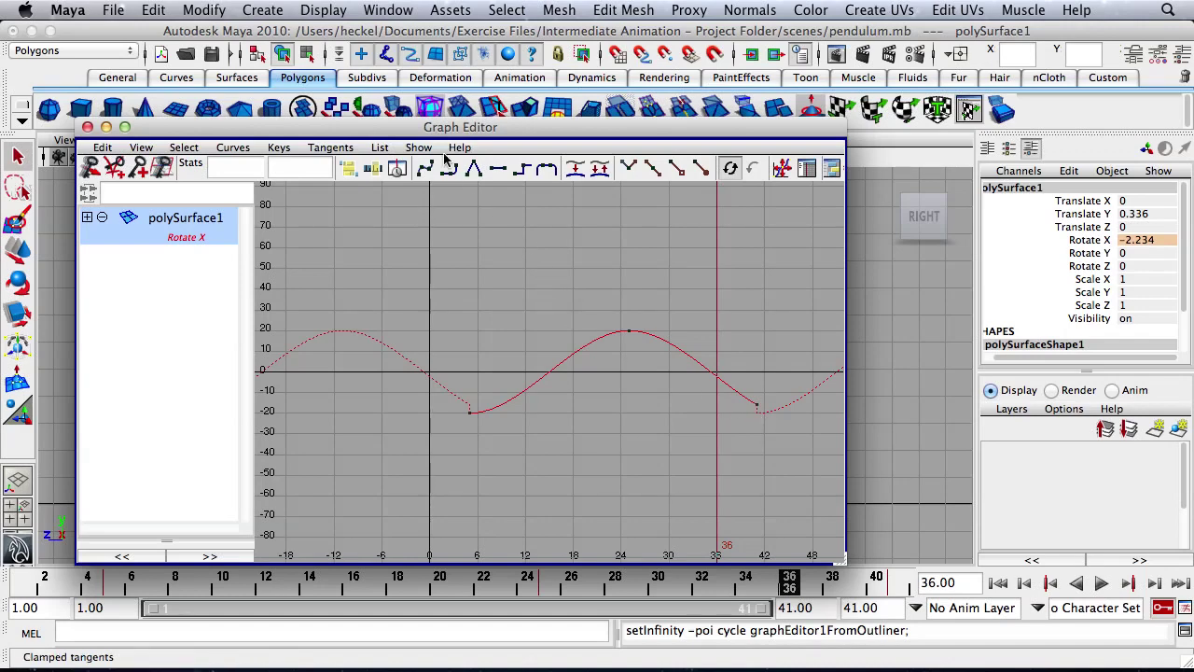
left_click_drag(441, 128, 576, 49)
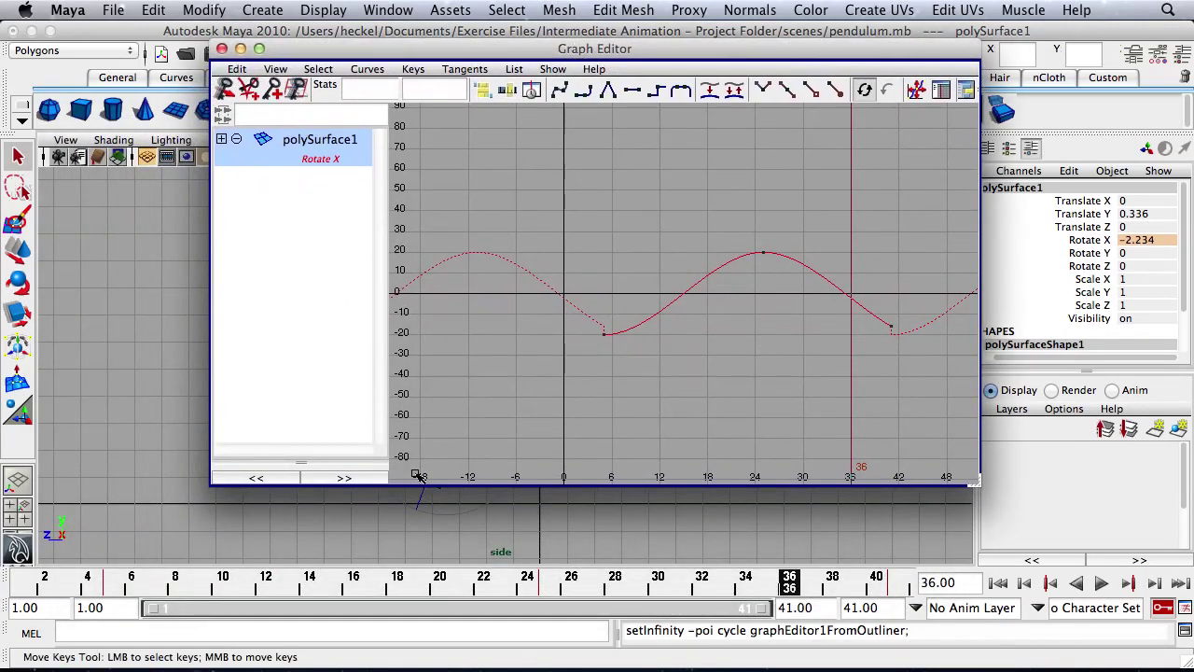
mouse_move(790, 585)
left_mouse_down()
mouse_move(48, 590)
mouse_move(110, 614)
mouse_move(953, 601)
mouse_move(5, 608)
left_mouse_up()
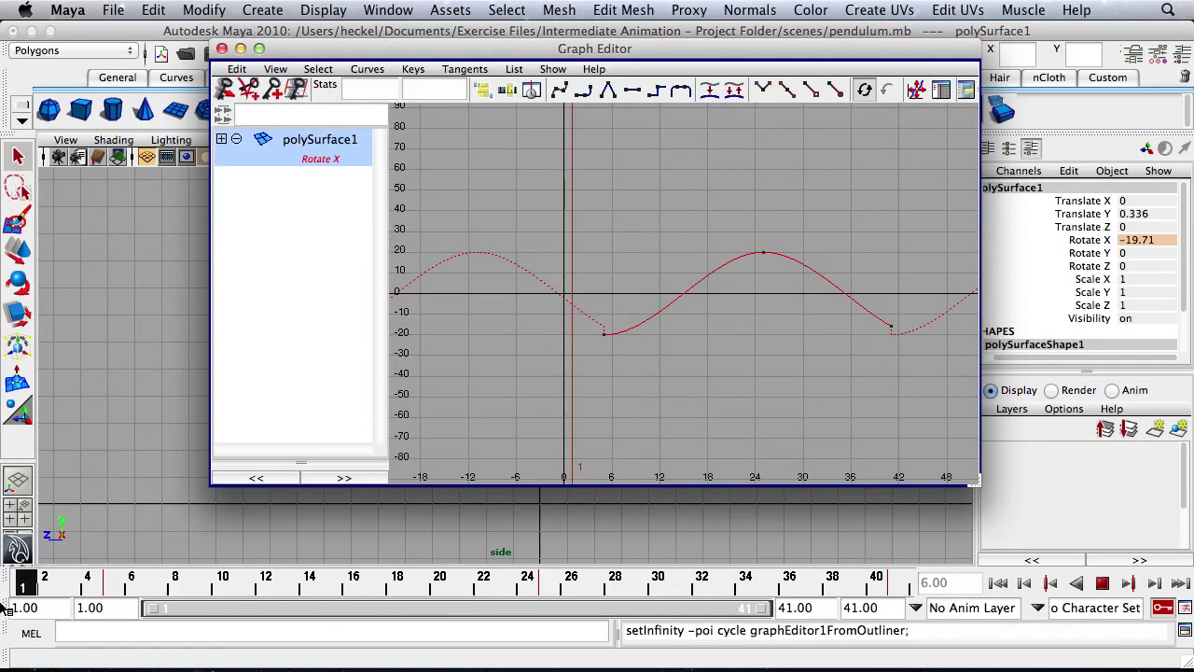
key("Escape")
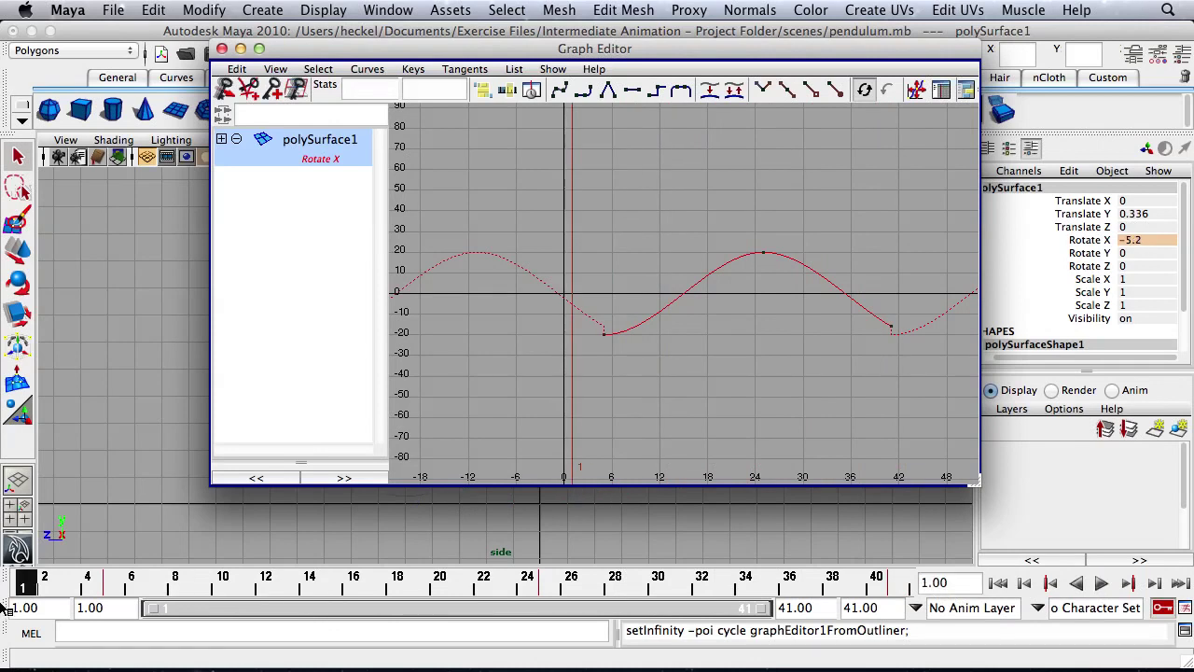
left_click(466, 587)
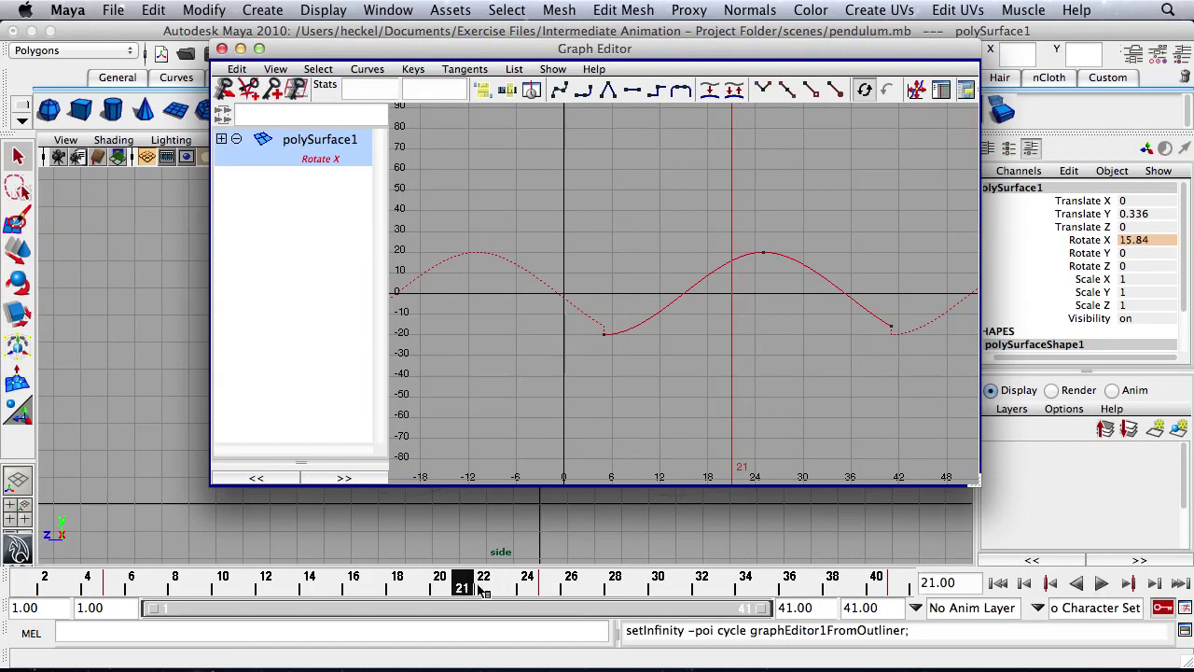
left_click(900, 588)
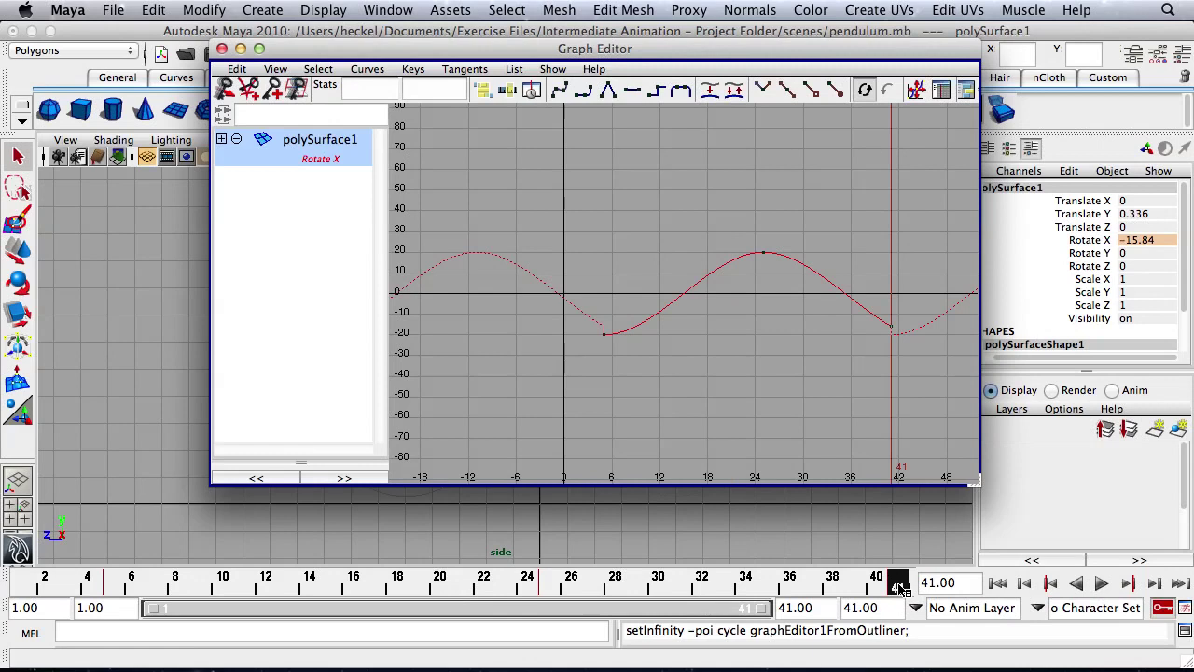
left_click(28, 585)
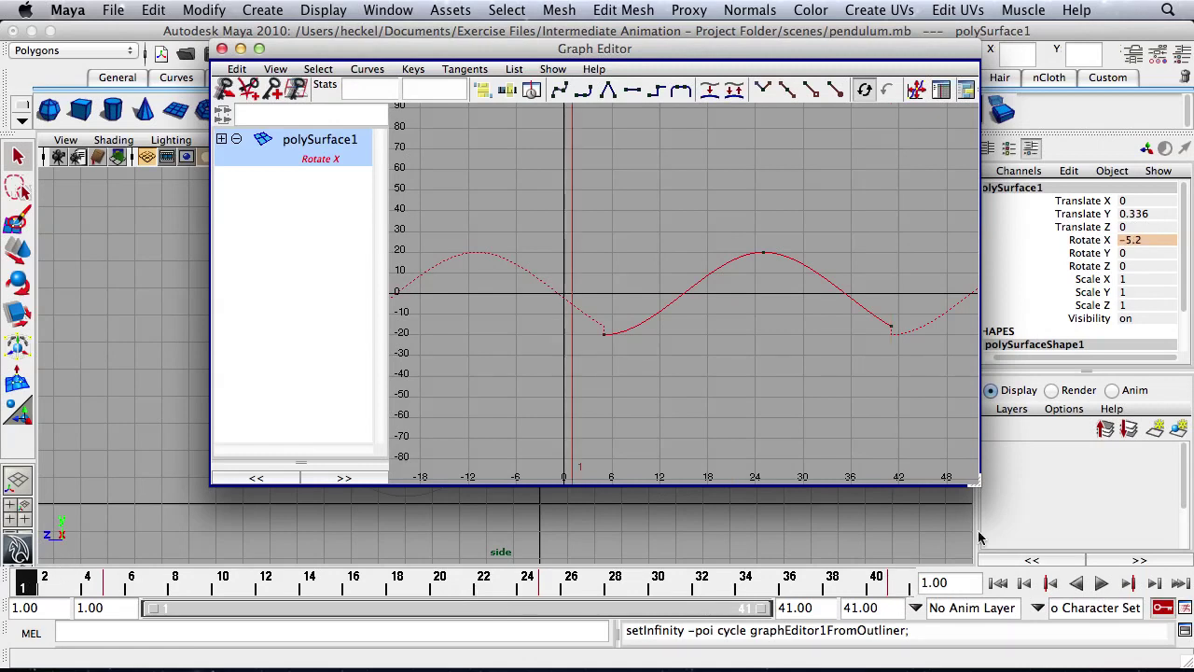
Key Rotate X at -15.84 on frame 1, frame the whole curve, and uncover the side view.
left_click(1154, 240)
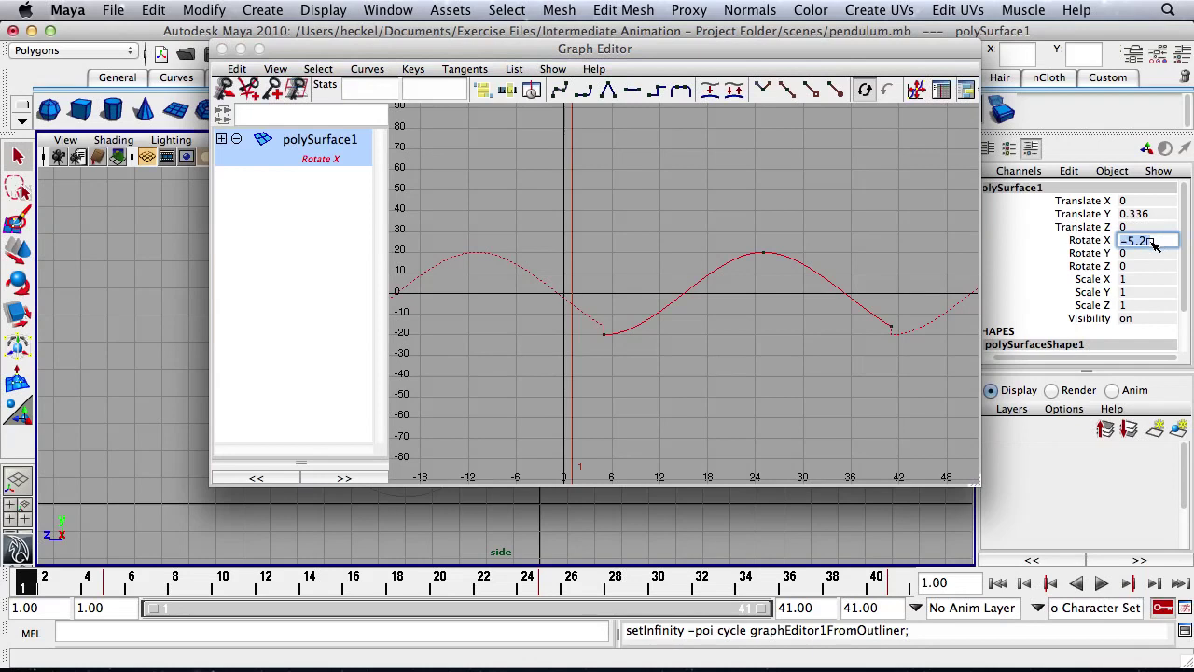
type("-1")
key("Return")
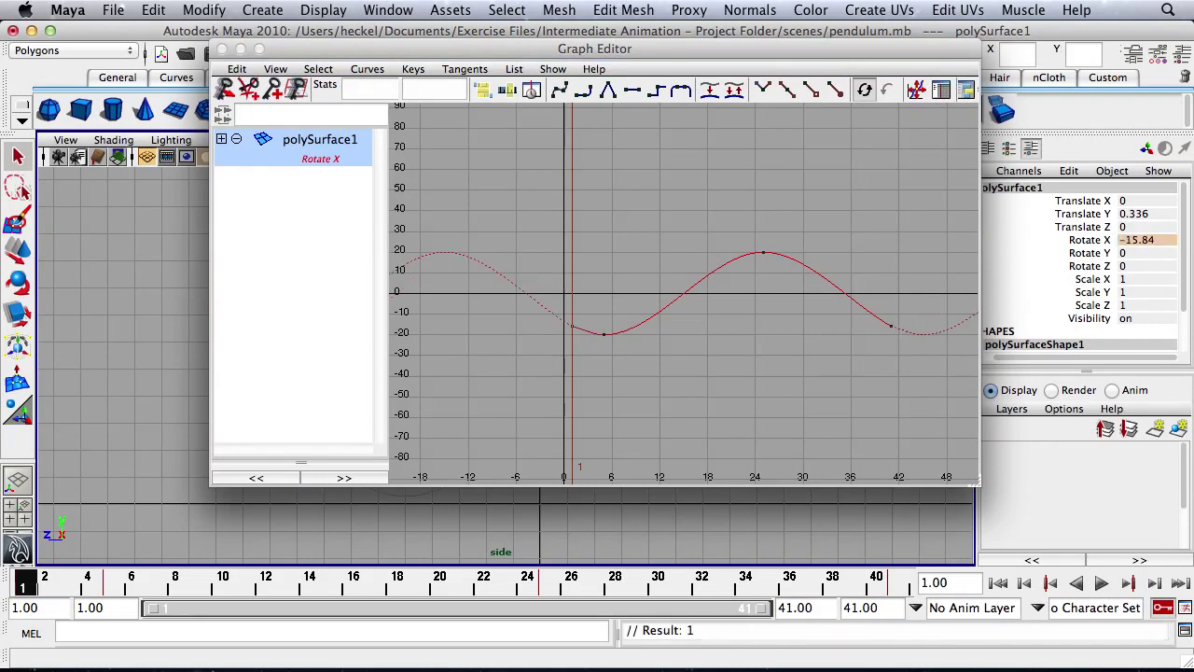
left_click(276, 69)
left_click(289, 119)
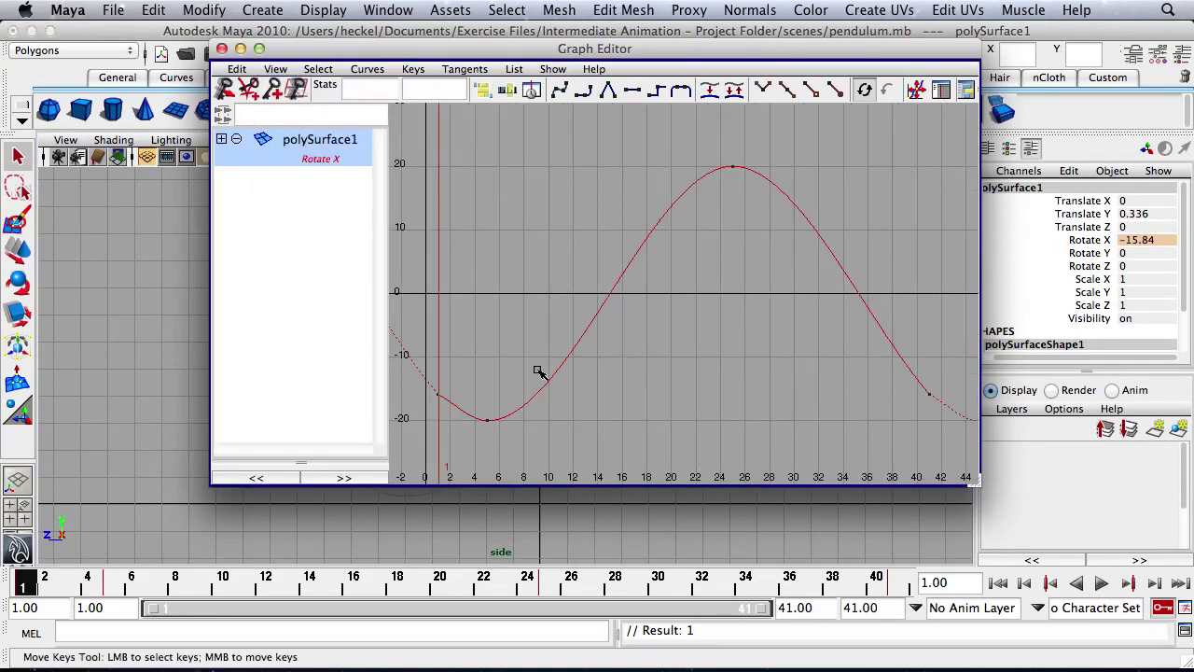
scroll(699, 357, "down", 5)
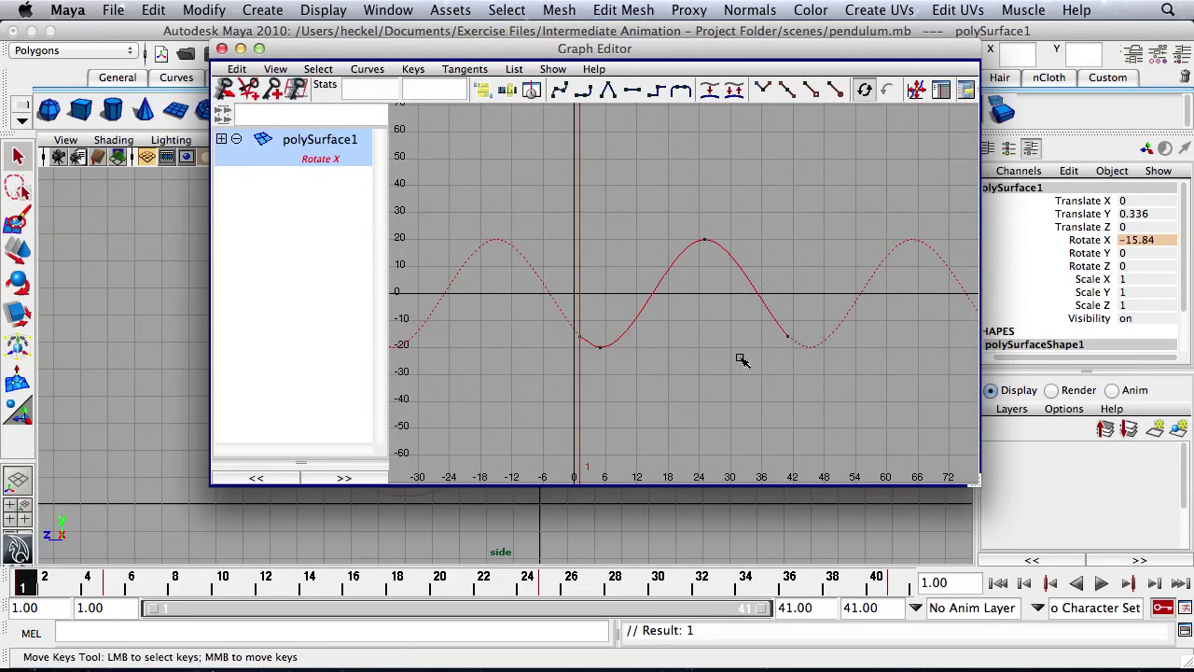
scroll(581, 355, "up", 3)
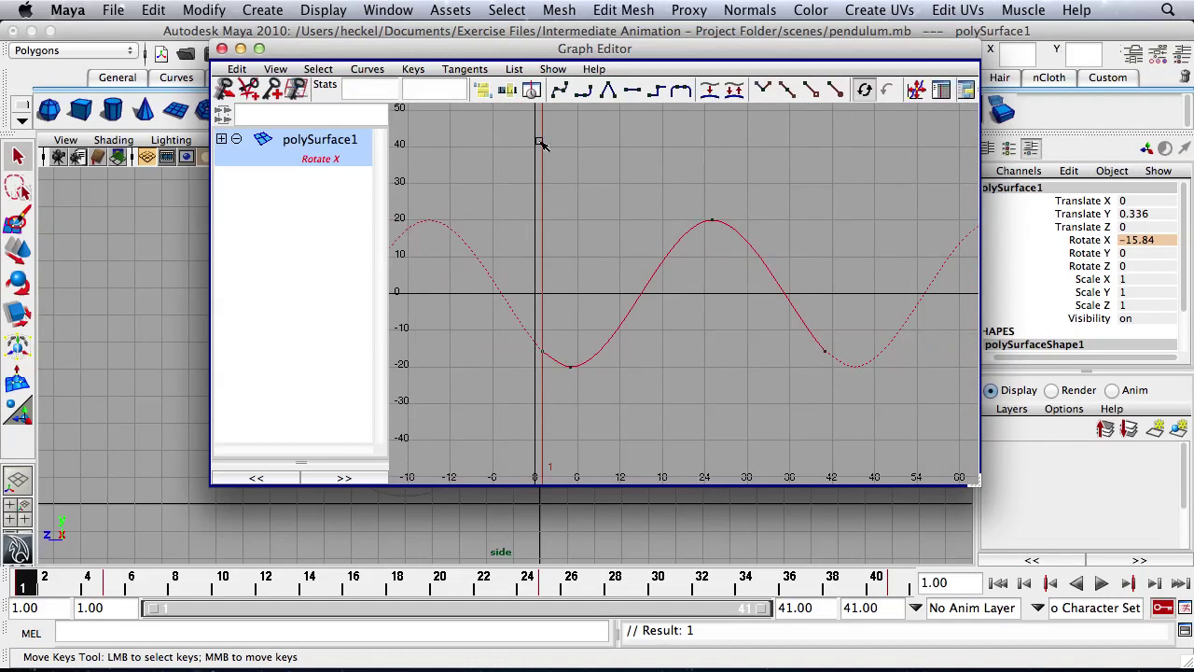
left_click_drag(285, 48, 234, 642)
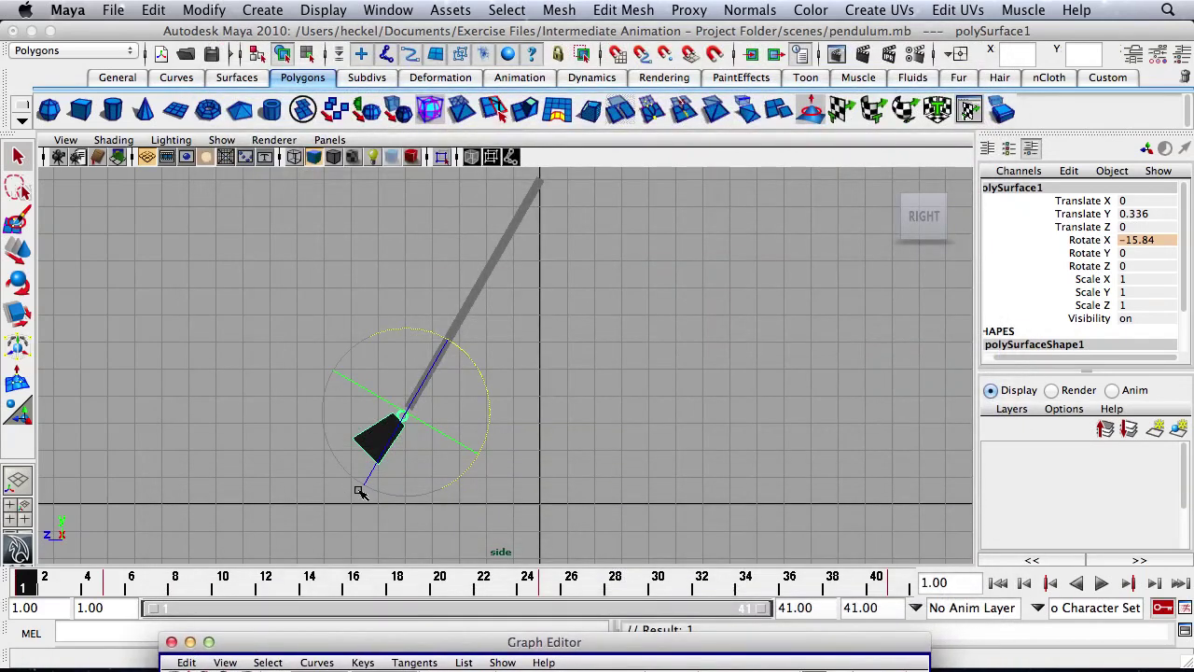
Deselect the pendulum, play and scrub the looping swing, then stop back at frame 1.
left_click(647, 377)
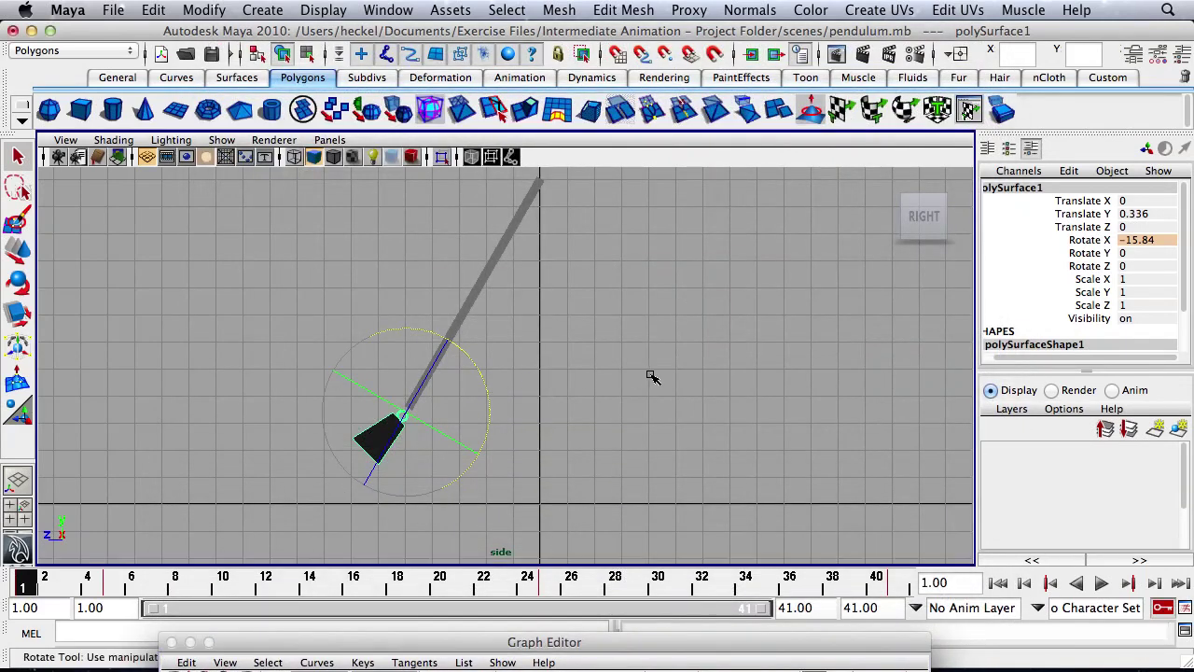
left_click(1102, 583)
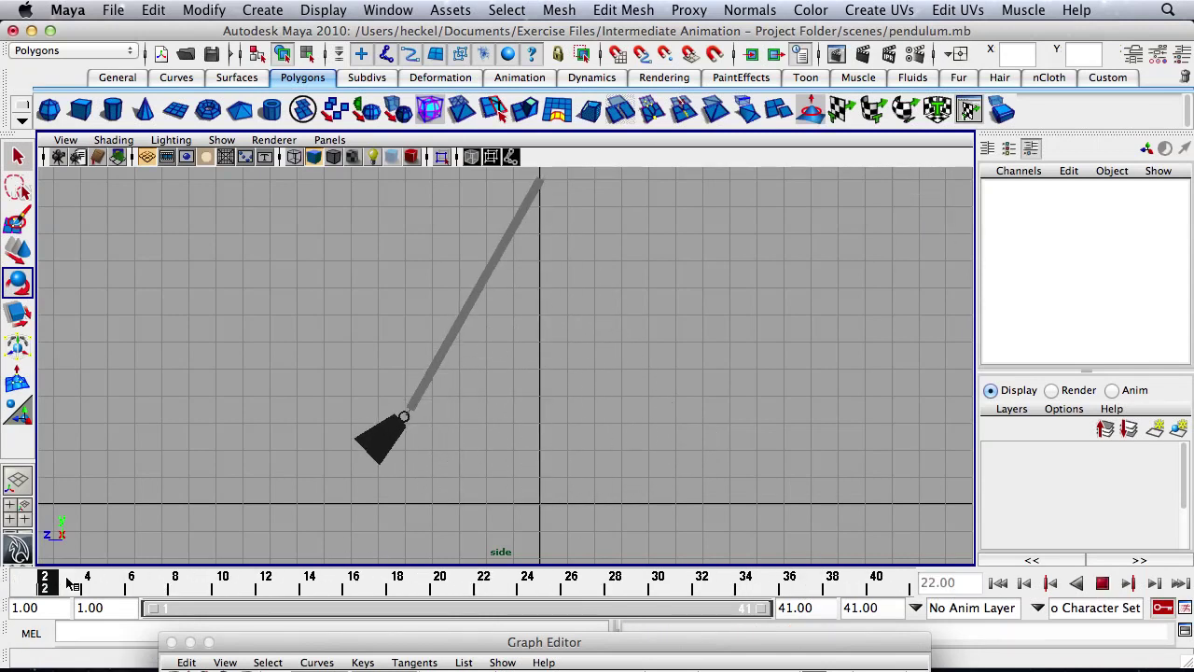
mouse_move(70, 583)
left_mouse_down()
mouse_move(700, 583)
mouse_move(529, 597)
mouse_move(897, 601)
mouse_move(691, 607)
left_mouse_up()
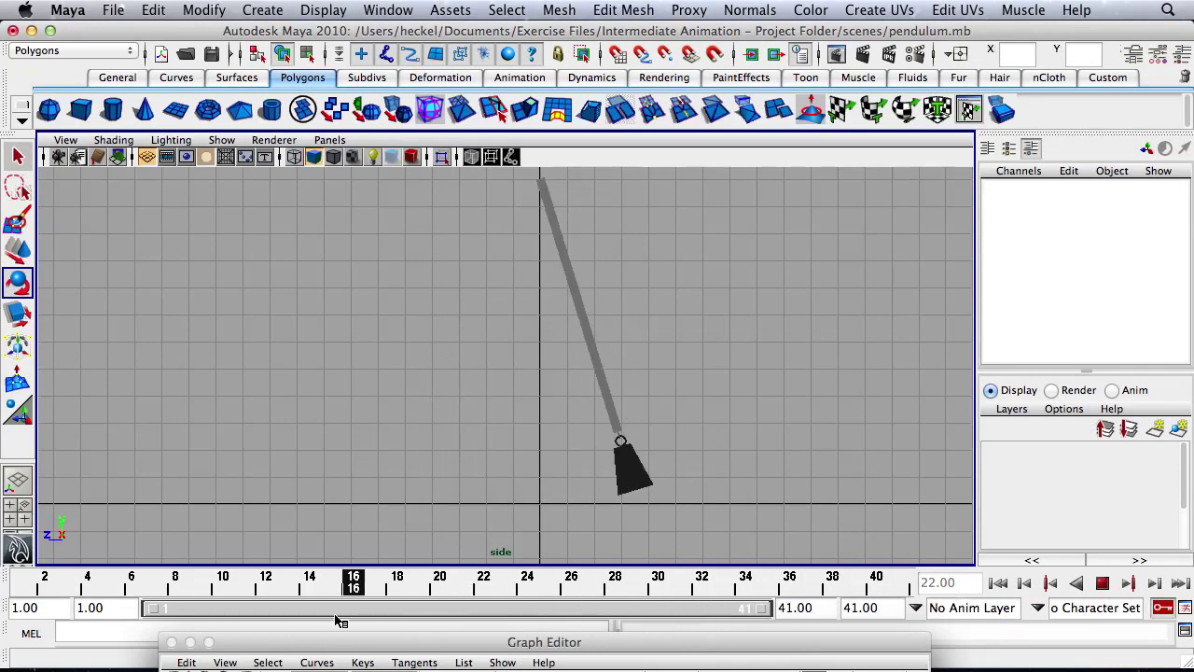
key("alt+shift+v")
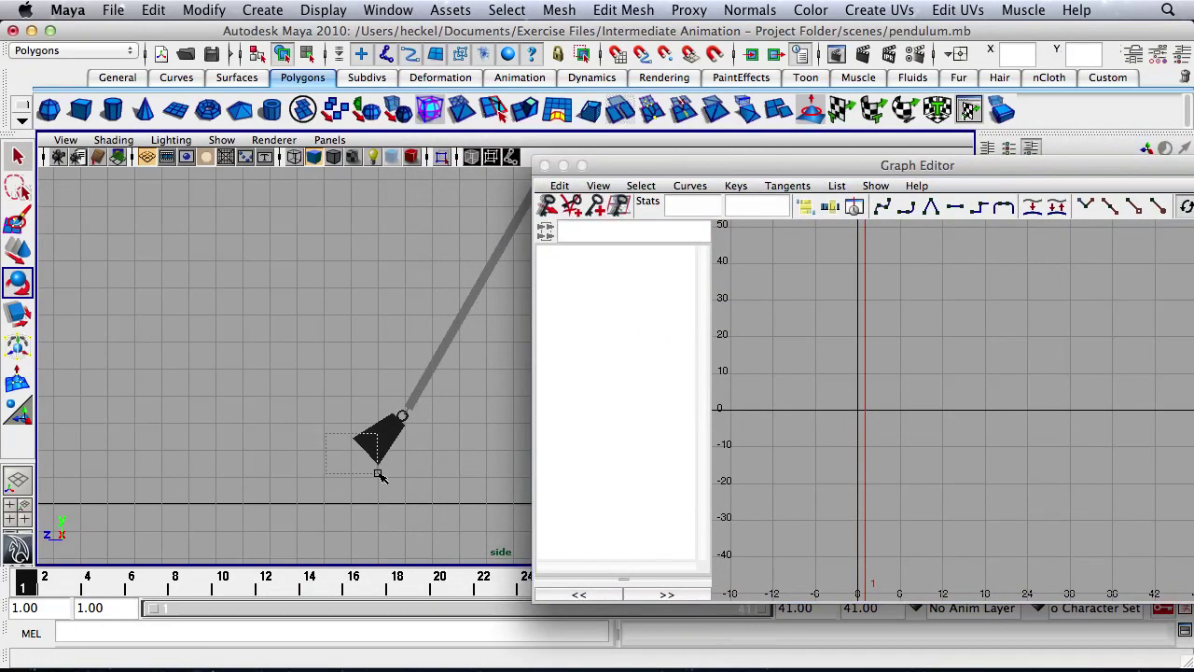
Scale the pendulum's two Rotate X keys vertically so the frame-5 low reaches about -29.7 instead of -20.
left_click(373, 437)
left_click_drag(949, 174, 637, 142)
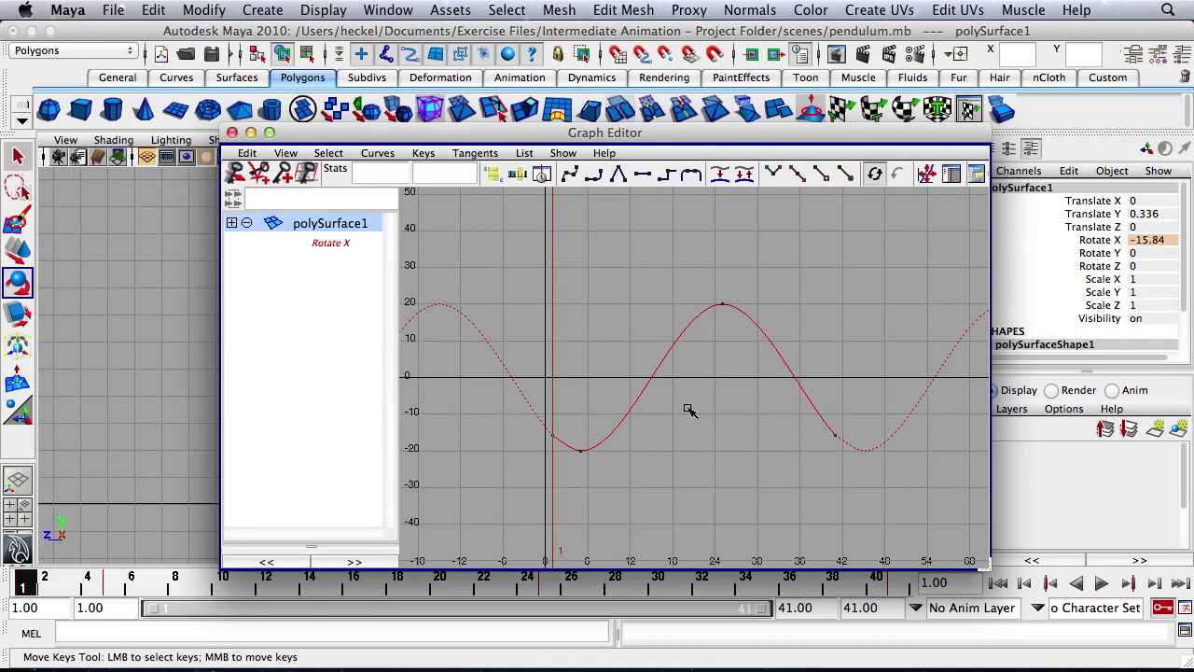
left_click_drag(711, 282, 733, 324)
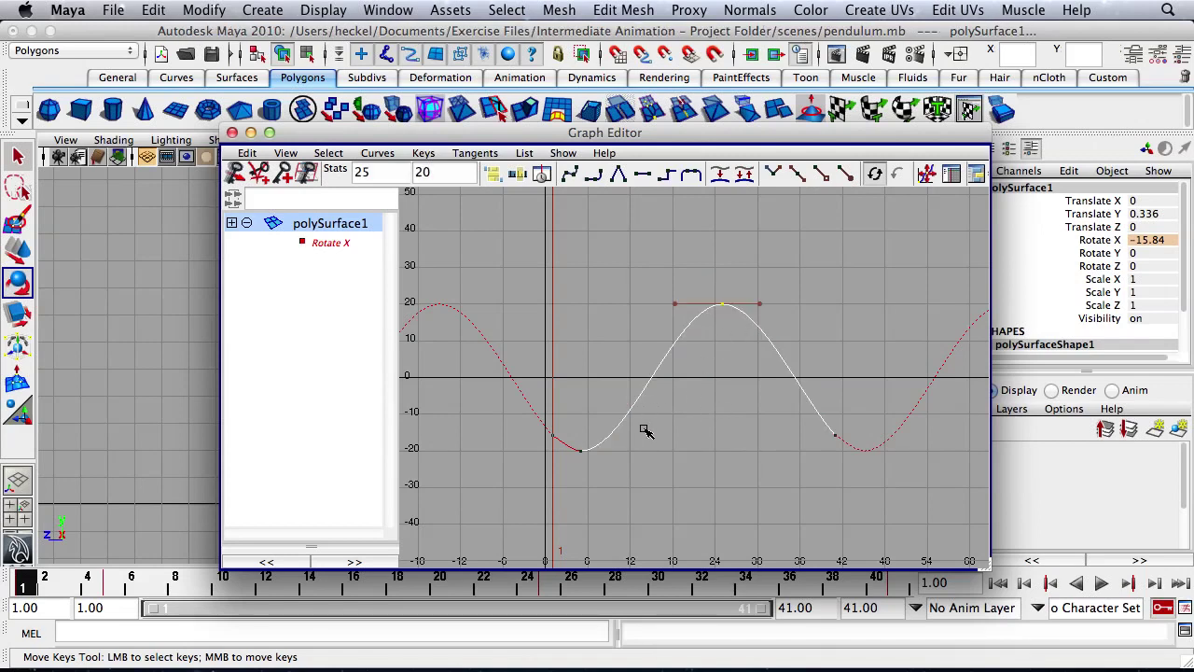
left_click(581, 449)
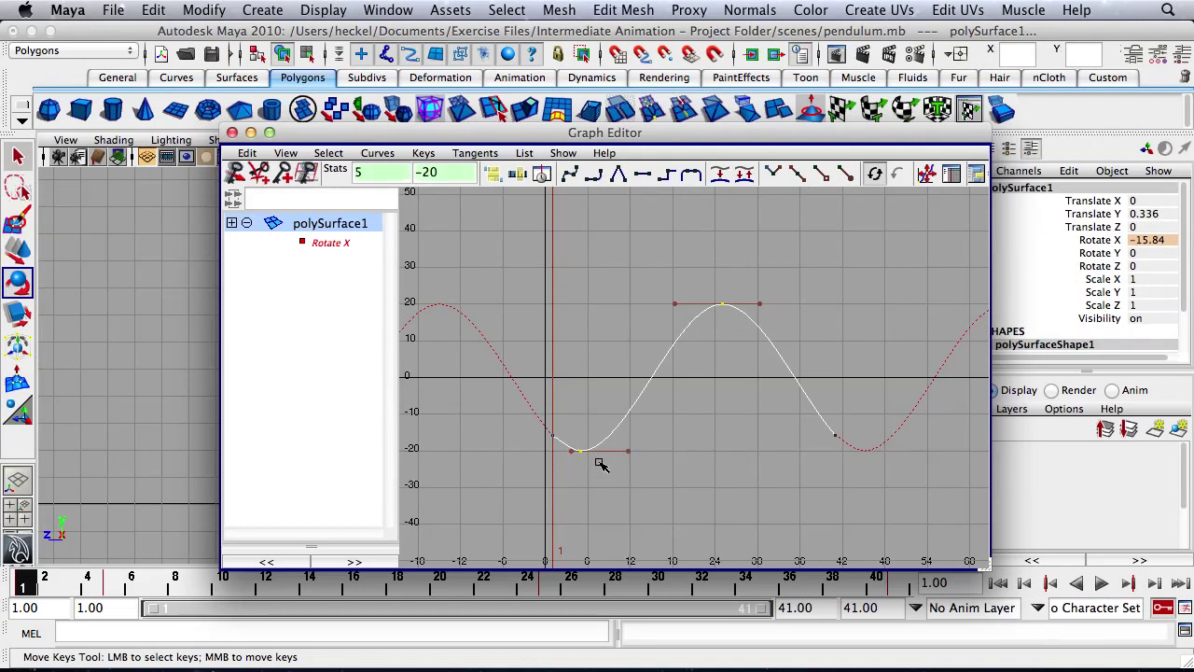
key("r")
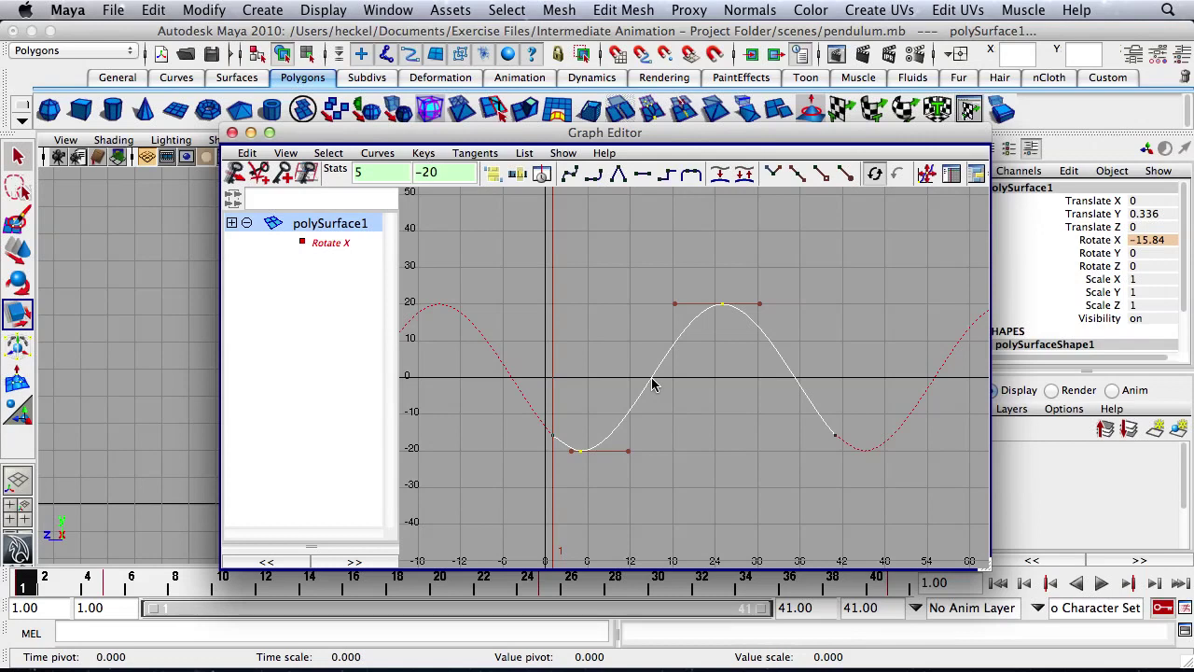
middle_click_drag(653, 383, 671, 380)
key("z")
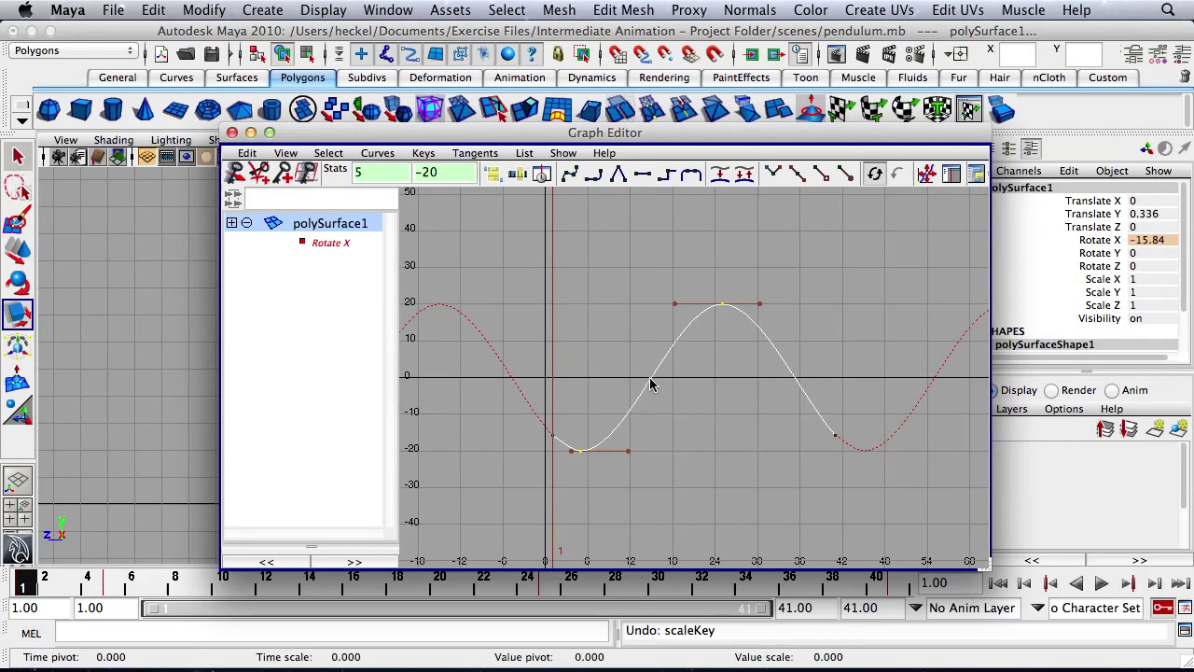
middle_click_drag(651, 379, 653, 355)
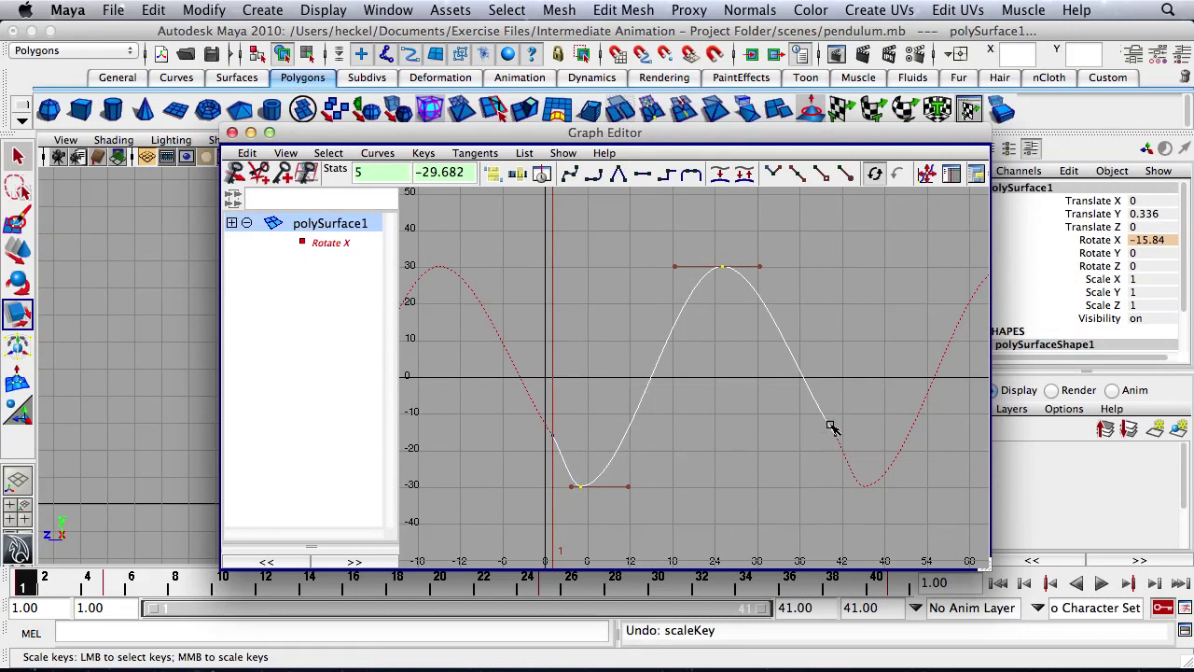
Move the bottom Rotate X key about one frame later.
left_click(578, 485)
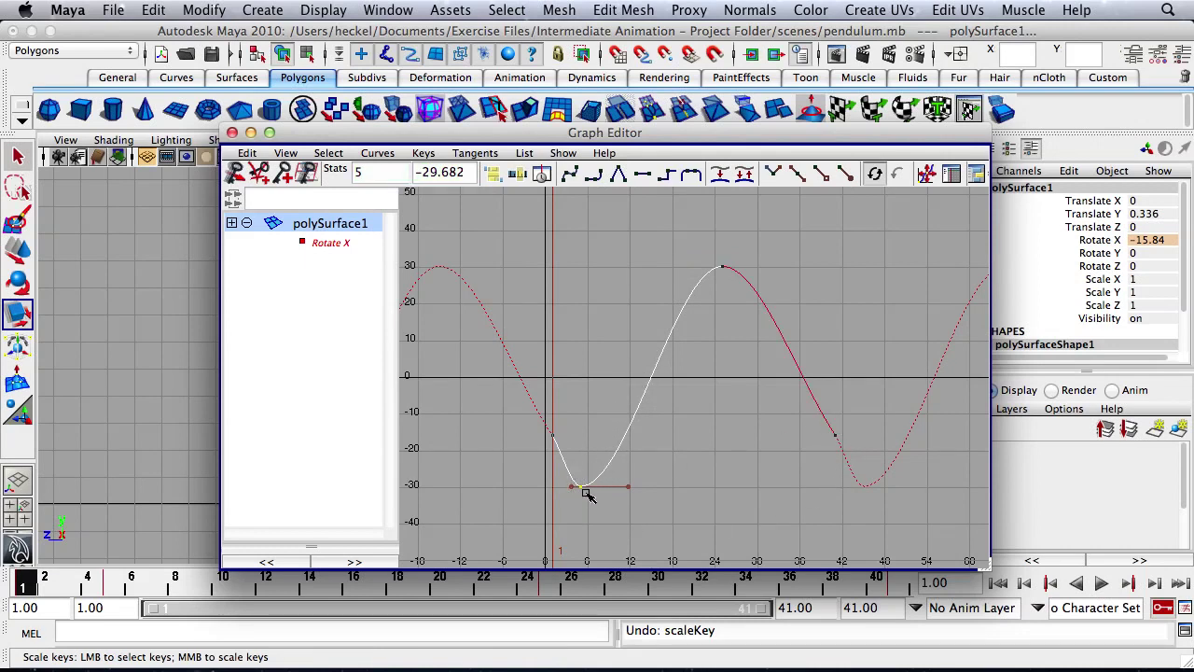
key("w")
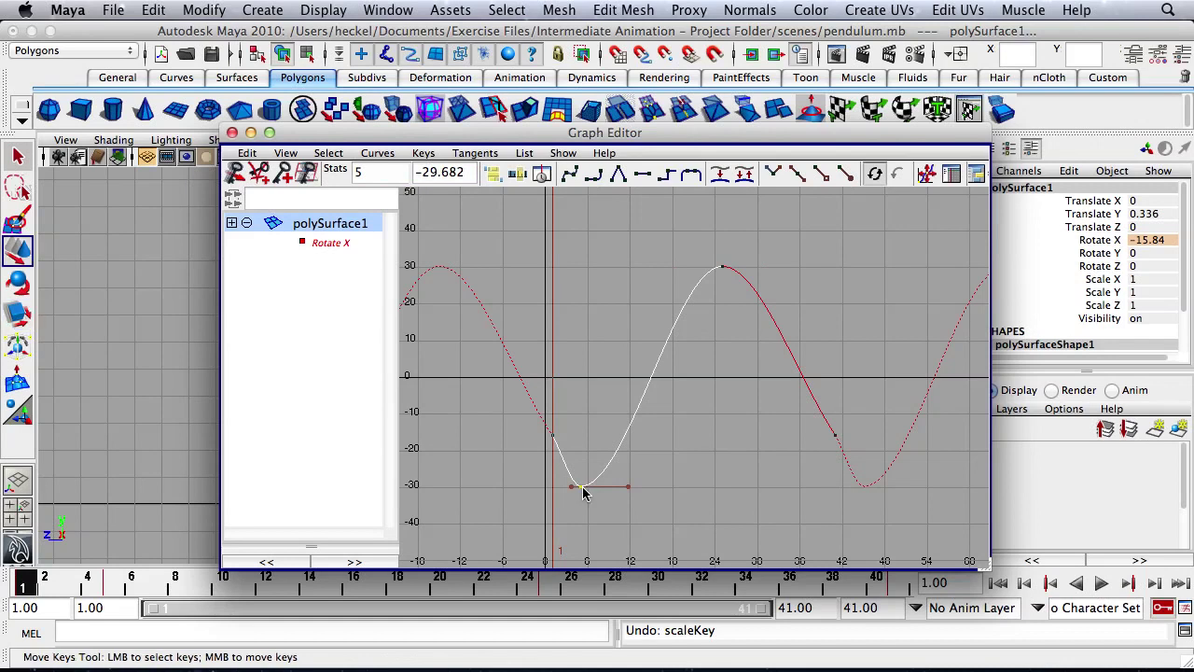
middle_click_drag(583, 493, 593, 496)
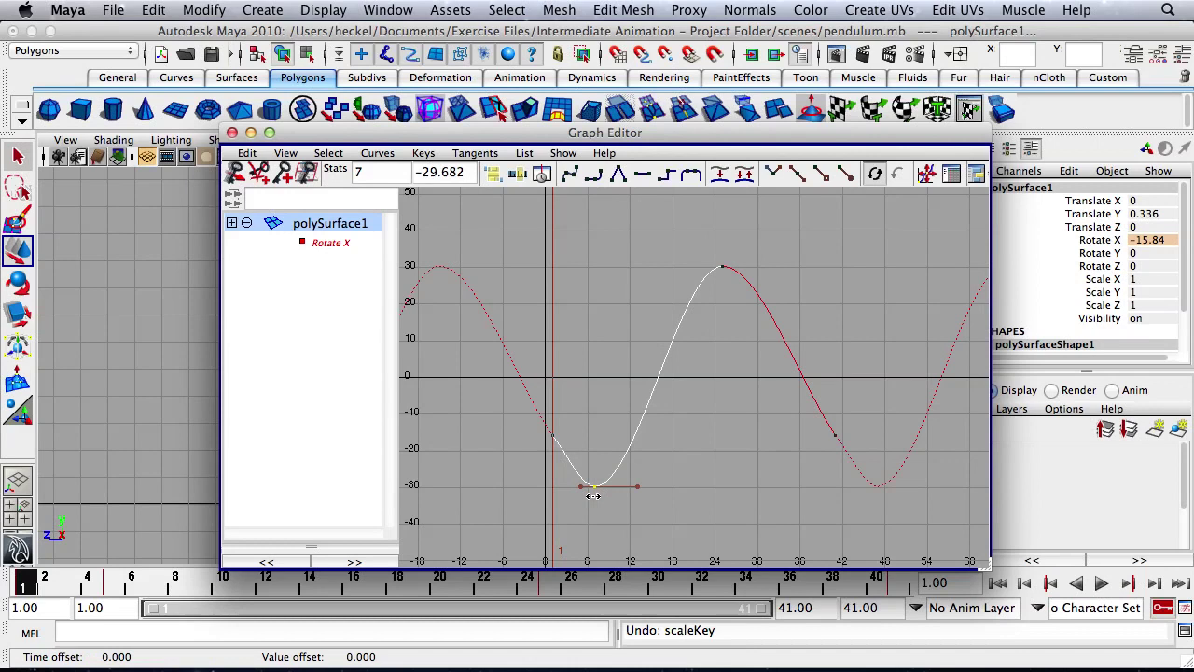
left_click(711, 489)
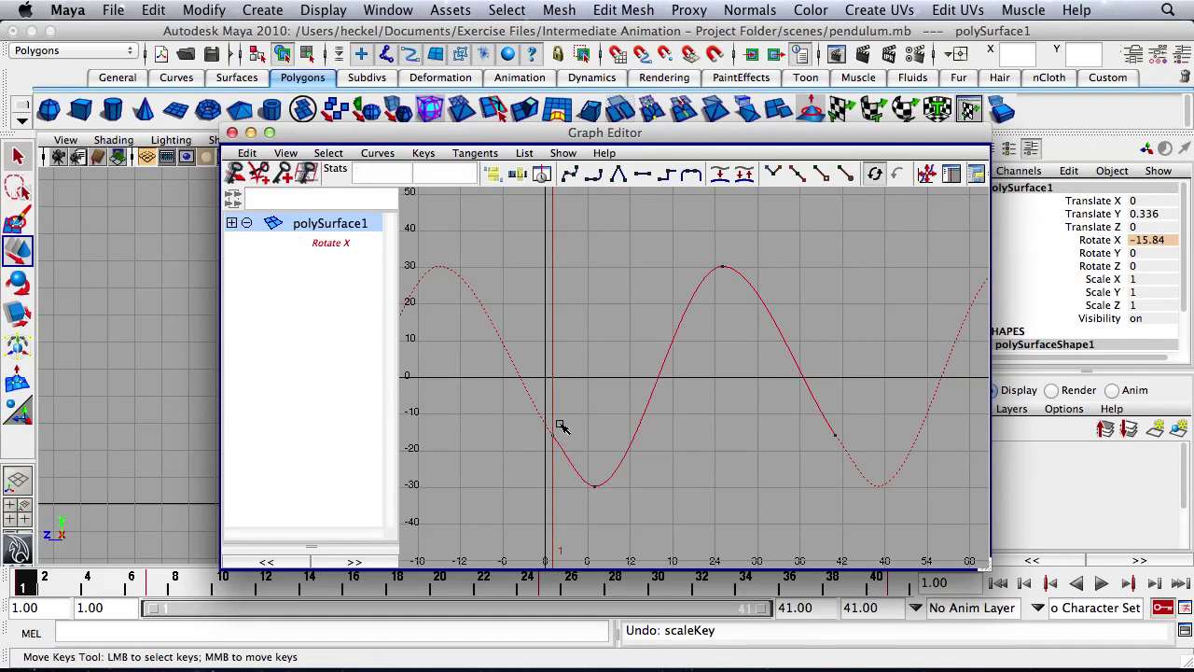
Break the frame-1 key's tangents and tilt its out-tangent upward to reshape the slope.
left_click_drag(568, 407, 538, 460)
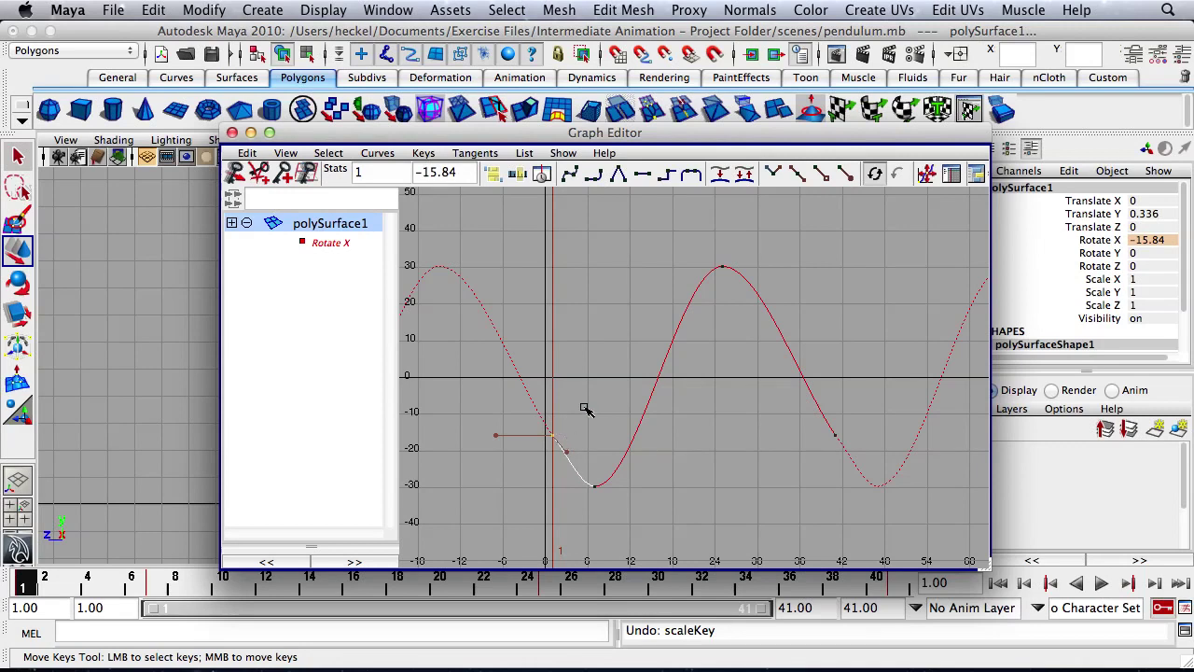
left_click(776, 171)
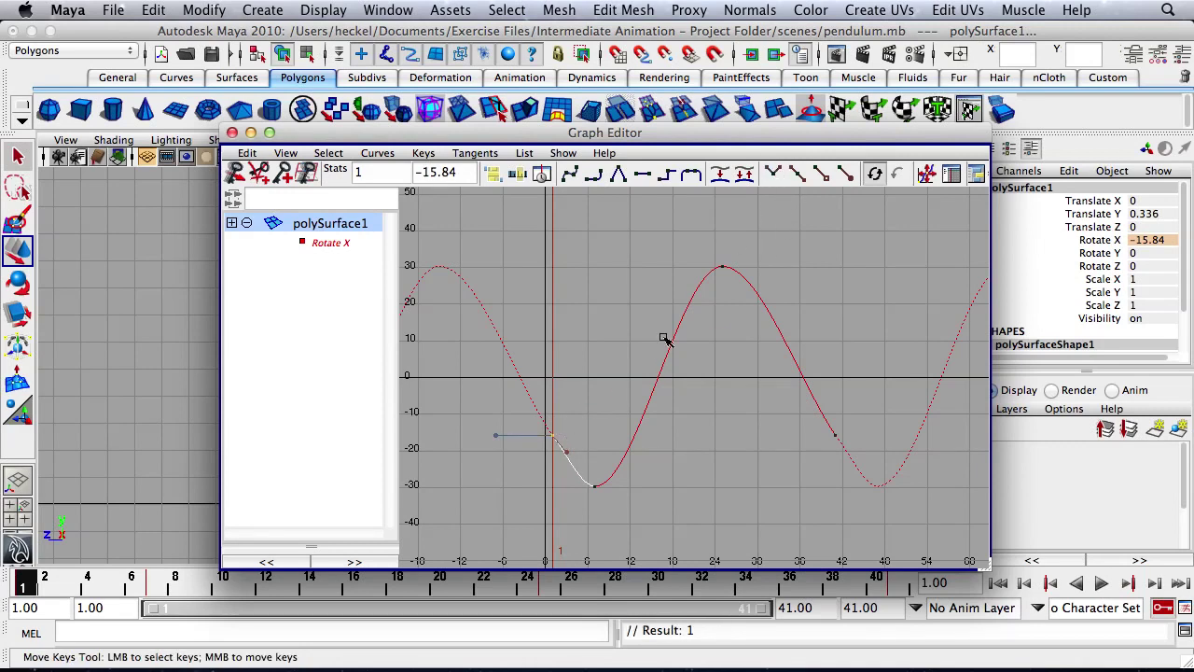
left_click(567, 454)
middle_click_drag(569, 458, 568, 457)
middle_click_drag(566, 457, 564, 458)
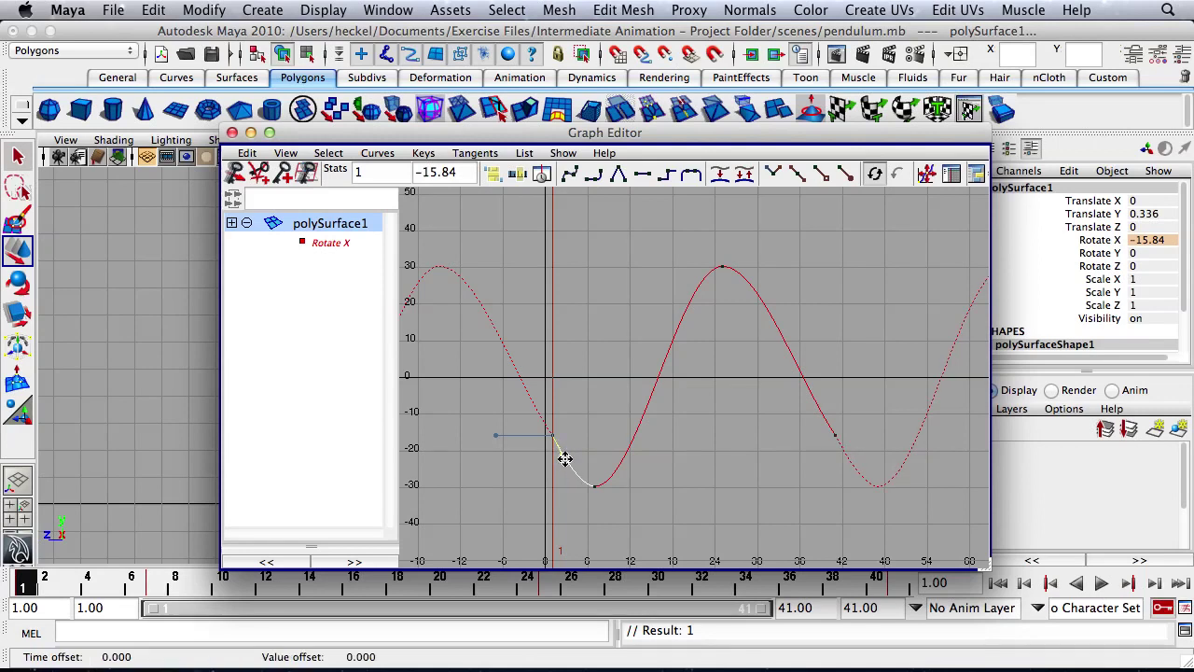
left_click(707, 473)
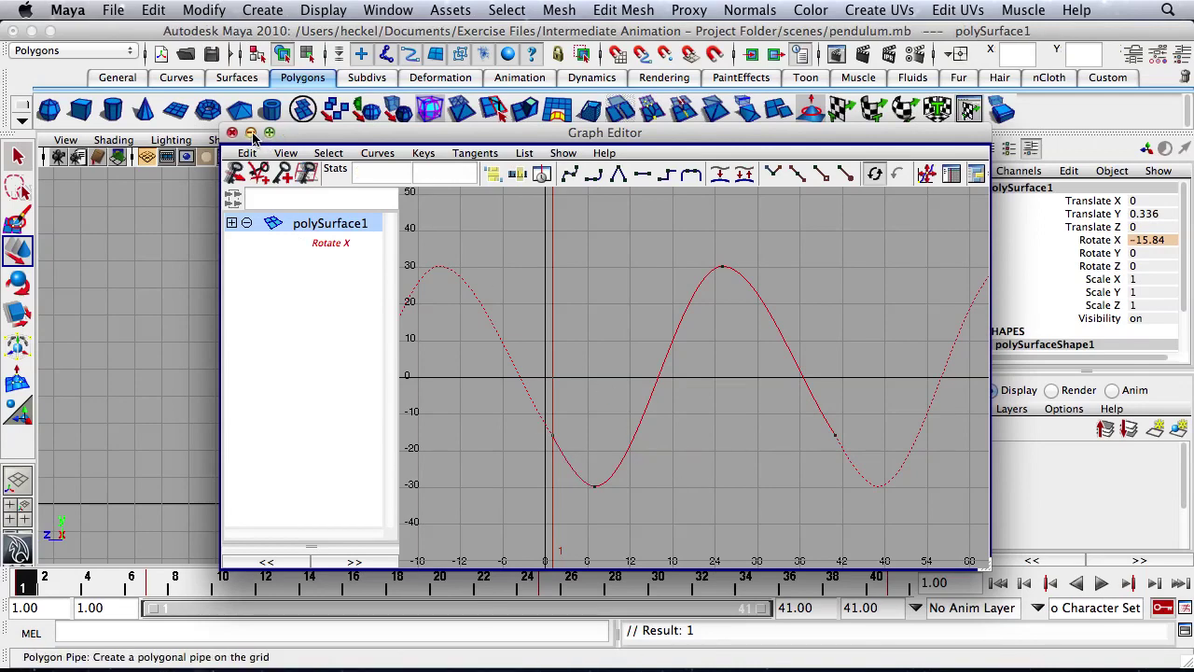
Collapse the Graph Editor and play the swing, stopping at frame 17 with Rotate X at 5.298.
double_click(319, 137)
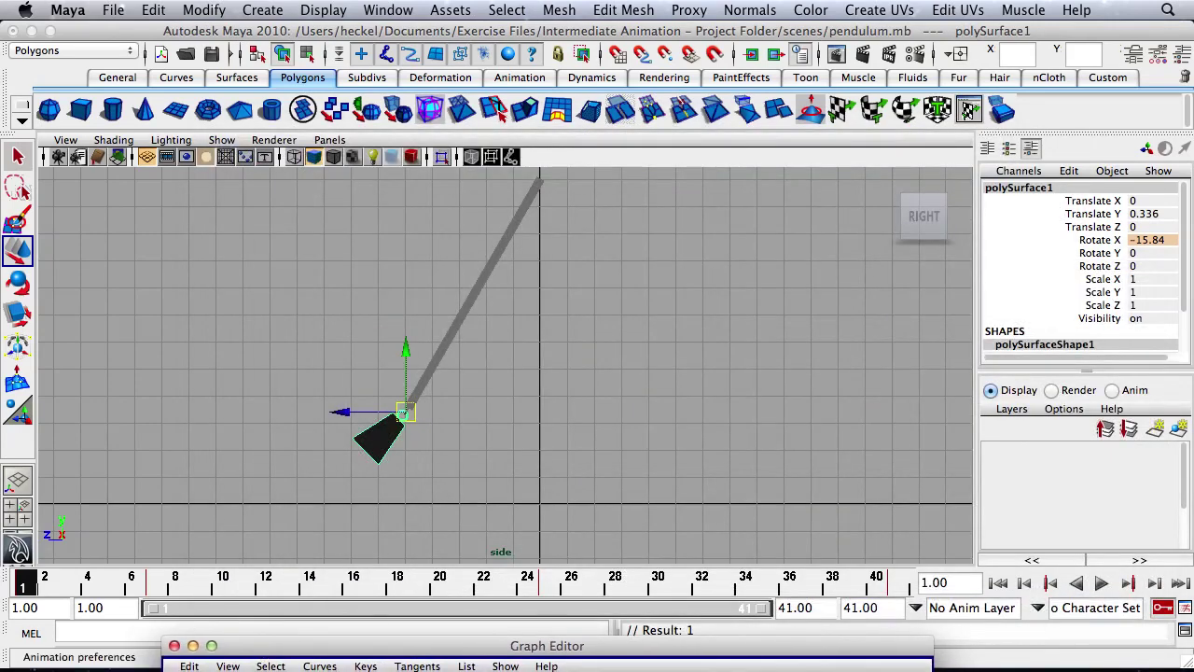
left_click(1102, 583)
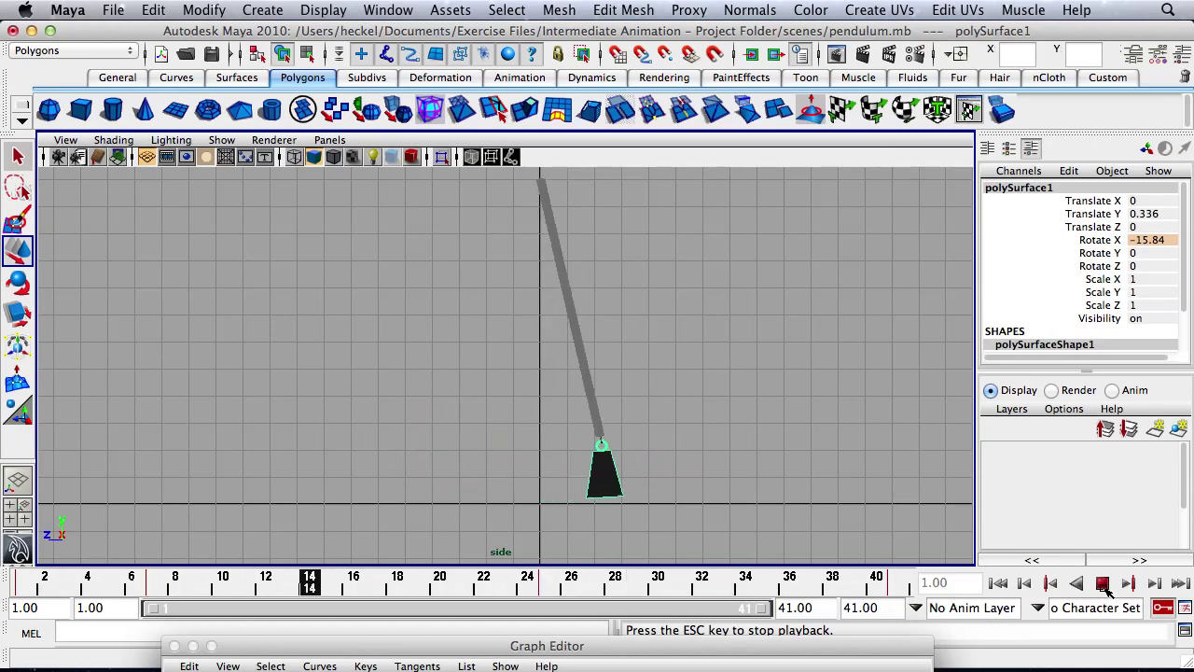
left_click(1102, 583)
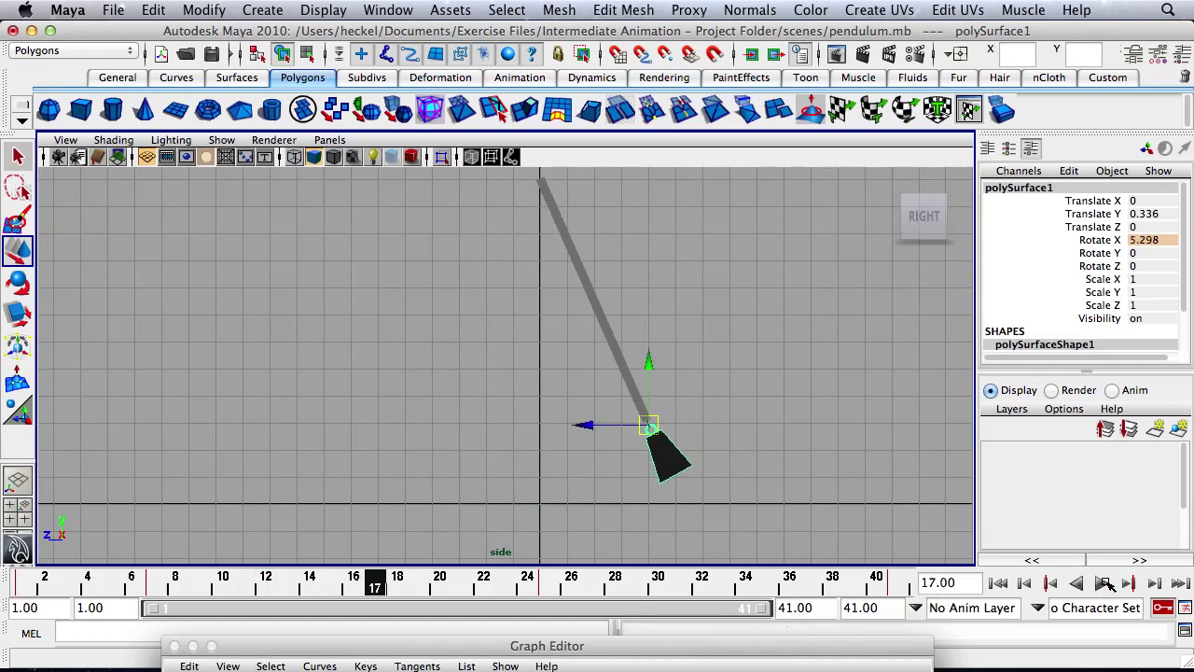